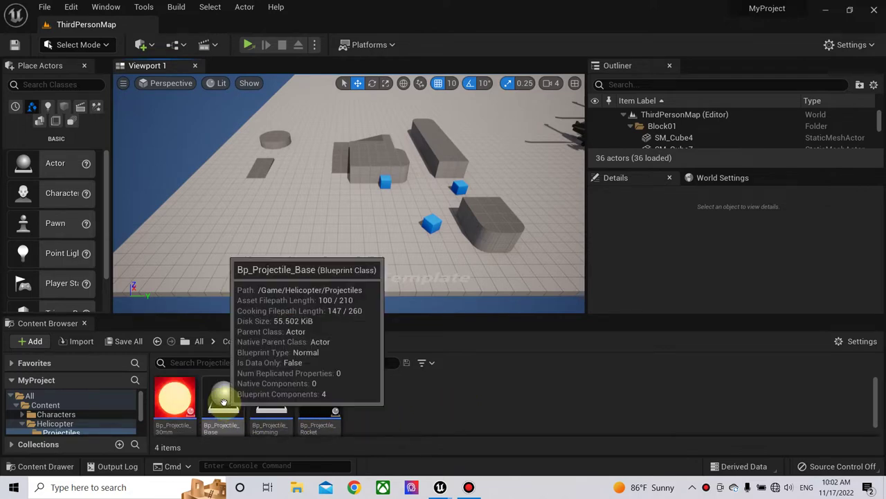
Step: Find the SM_AGM114 mesh in the West_Missile_AGM114 folder and review the Bp_Projectile_Rocket blueprint
scroll(81, 416, down, 3)
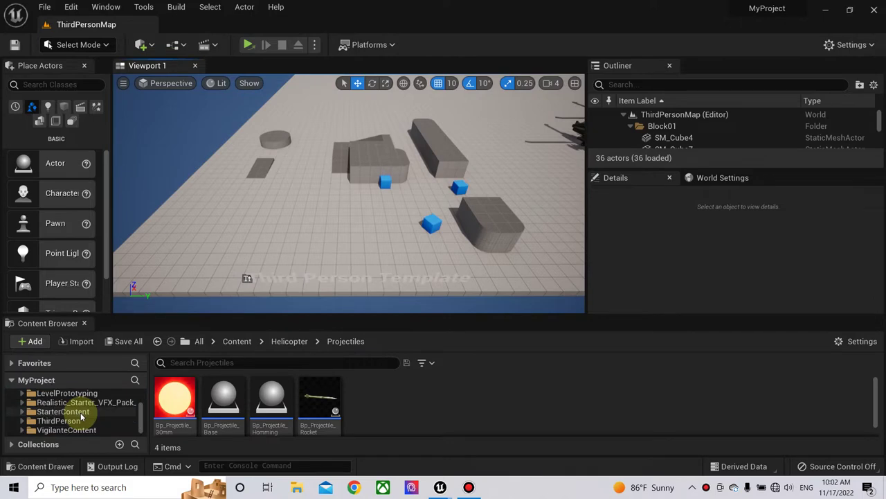
scroll(61, 430, down, 1)
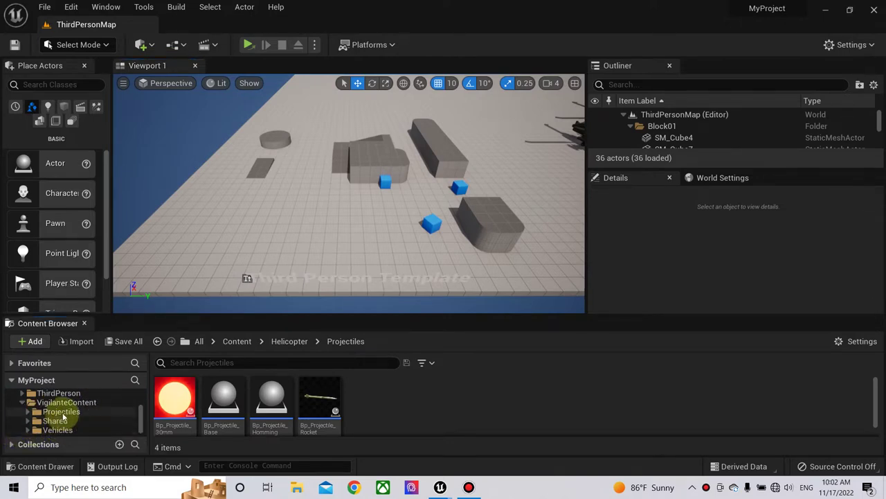
click(61, 412)
double_click(178, 401)
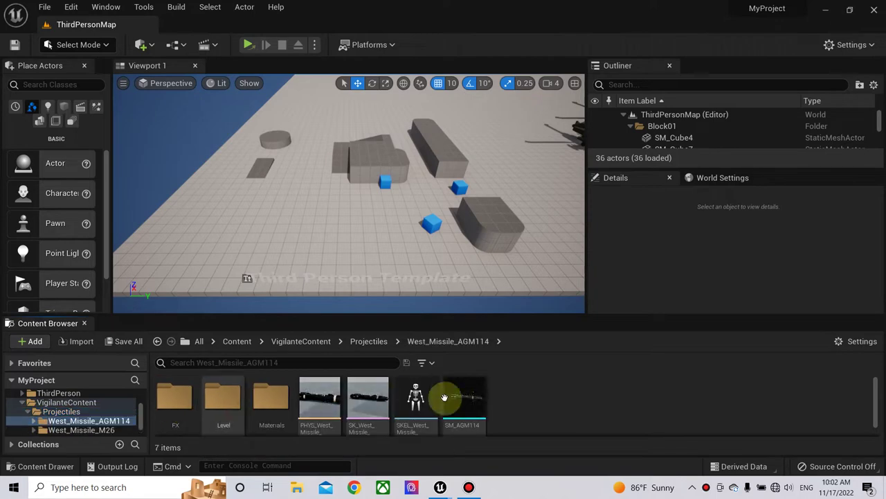
click(469, 414)
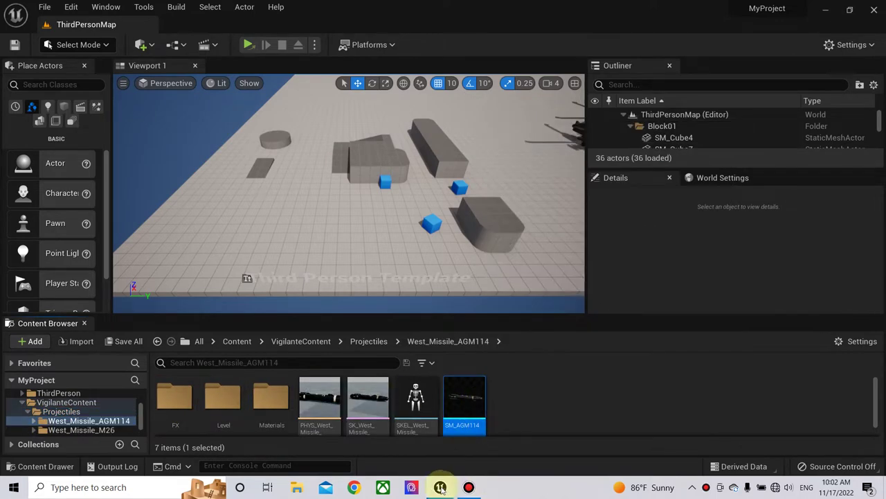
mouse_move(441, 489)
click(487, 445)
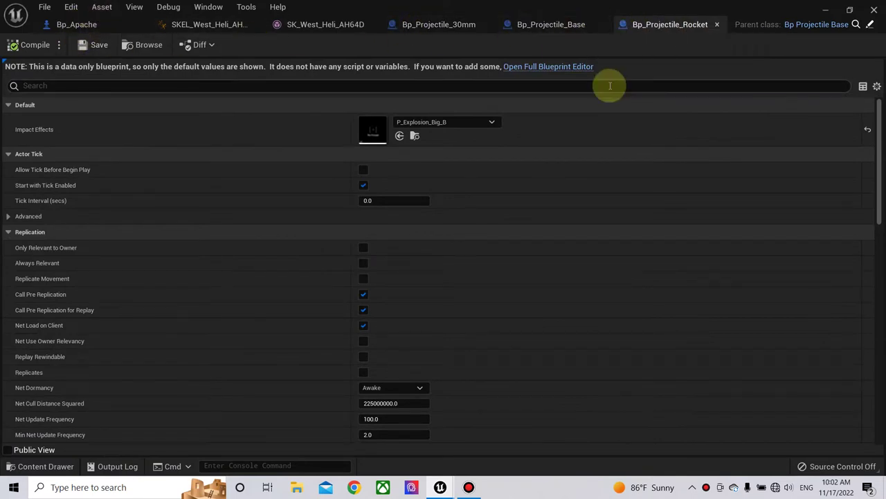
click(826, 11)
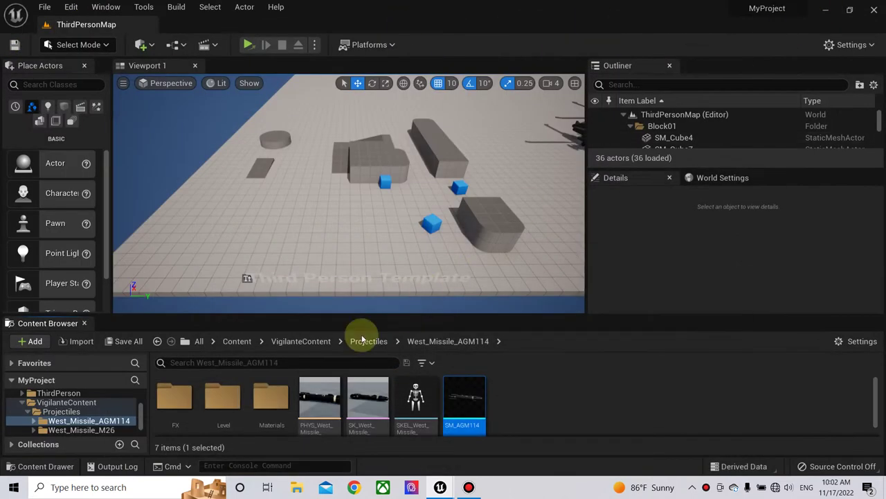
Step: Open Bp_Projectile_HommingMissile from the Helicopter Projectiles folder
scroll(77, 412, up, 5)
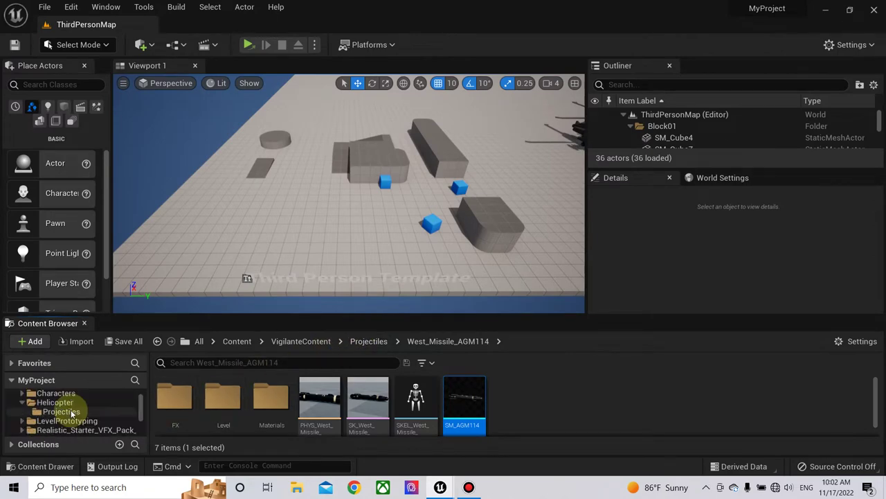
click(59, 402)
double_click(170, 405)
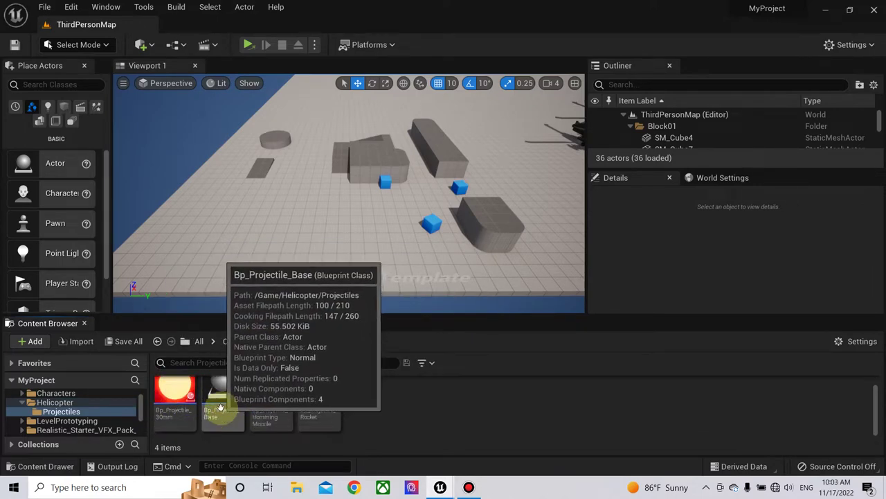
double_click(270, 407)
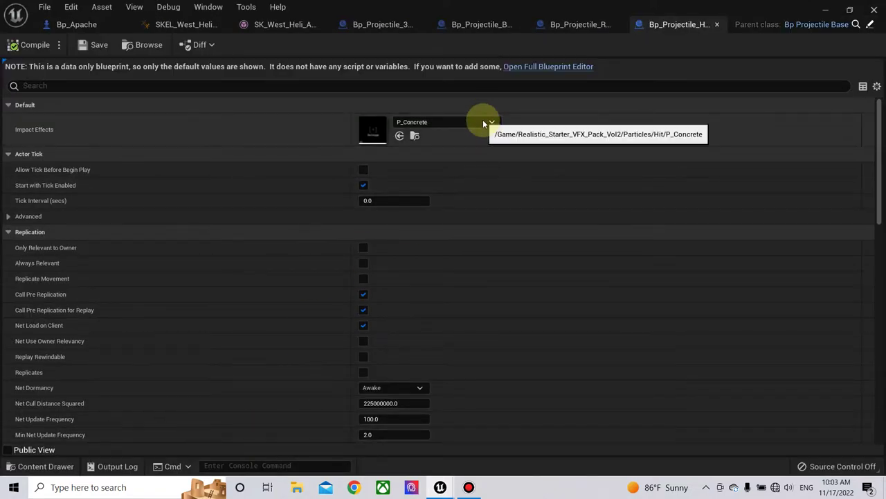
Step: Set Impact Effects to P_Explosion_Big_C and open it in the particle editor
click(484, 123)
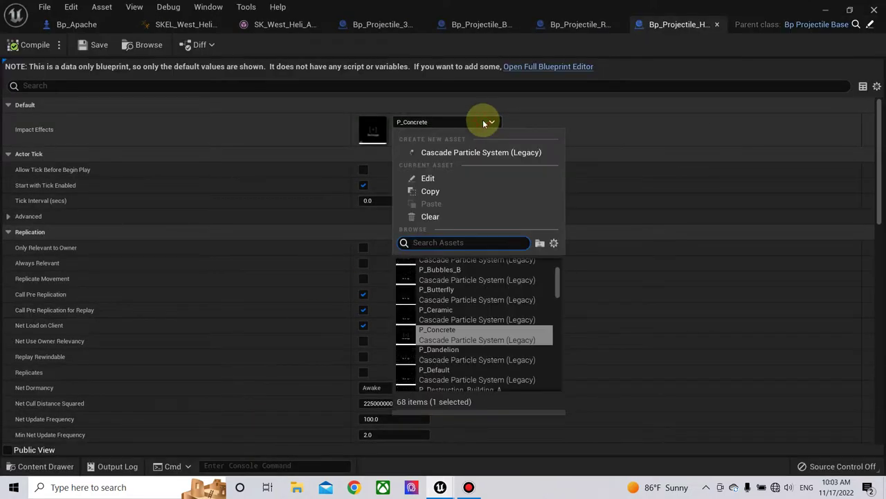
text(bi)
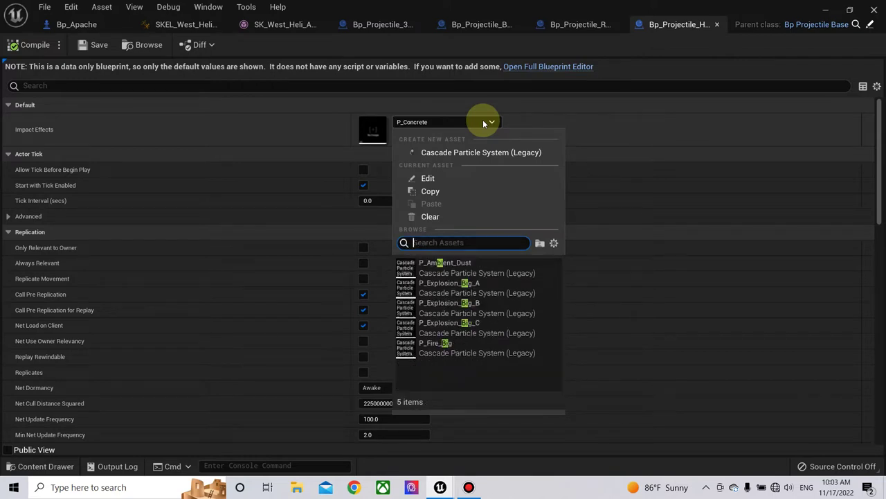
text(xplo)
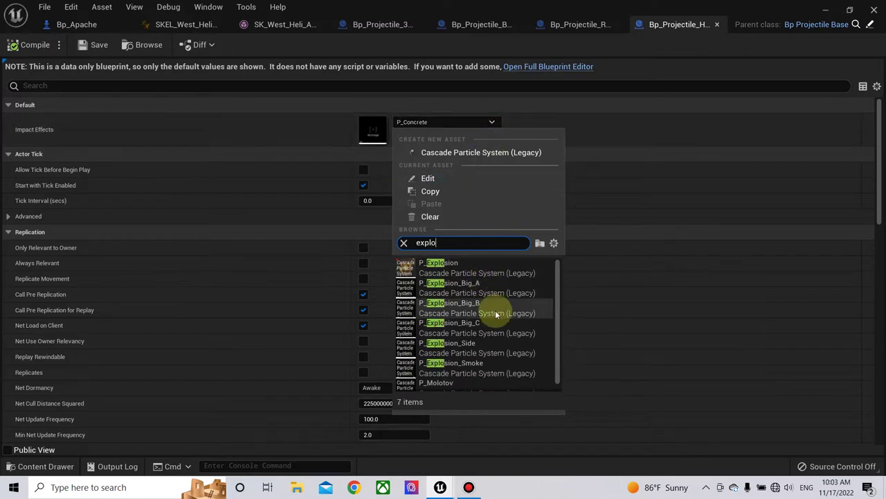
mouse_move(500, 330)
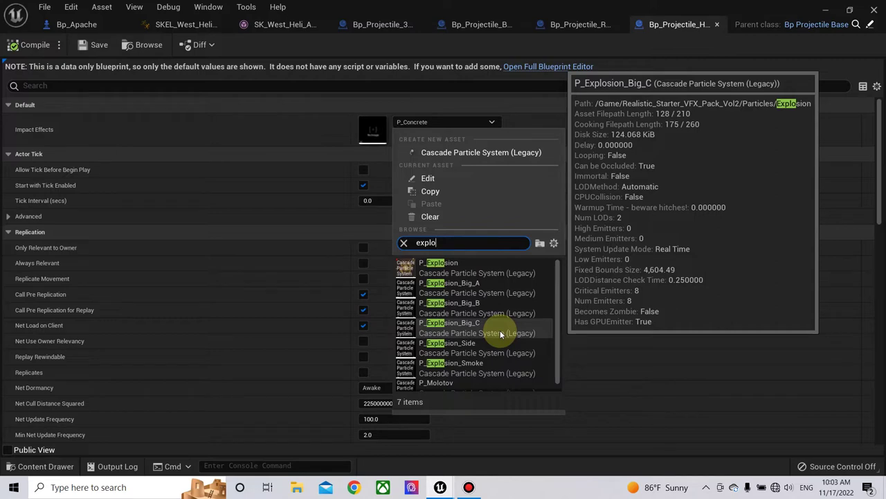
click(500, 330)
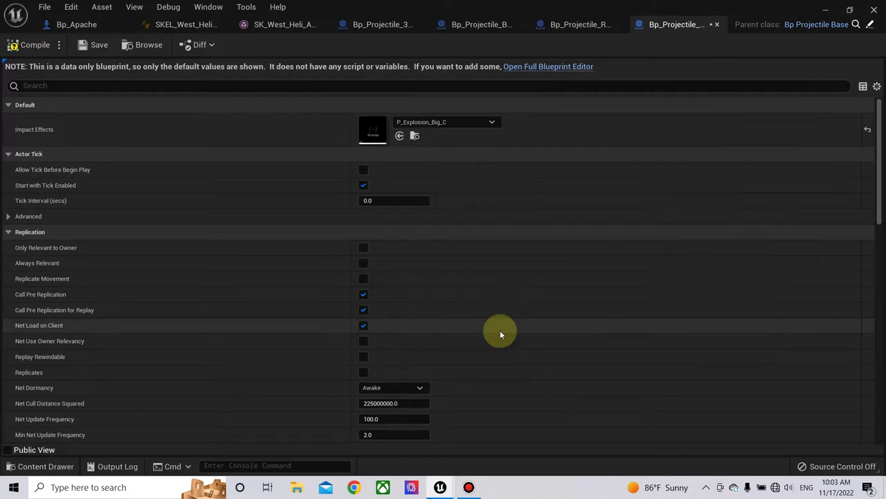
double_click(363, 129)
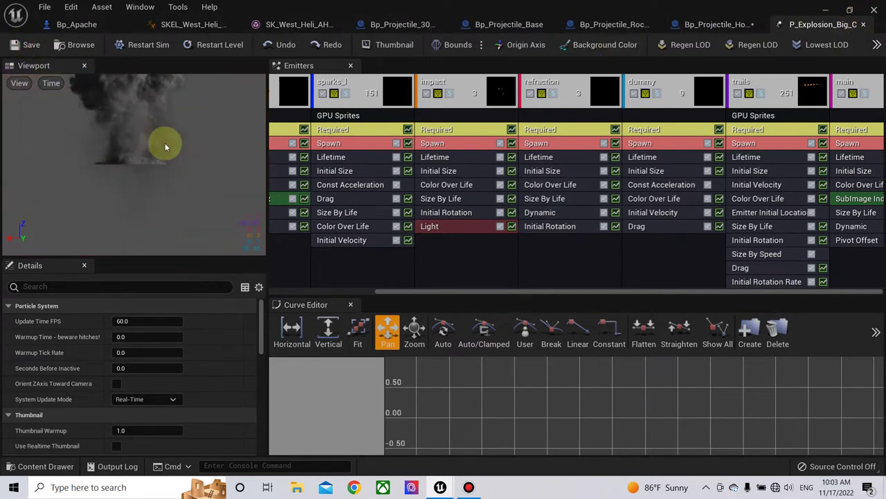
Step: Close the explosion preview and open the homing missile in the full Blueprint Editor
click(865, 24)
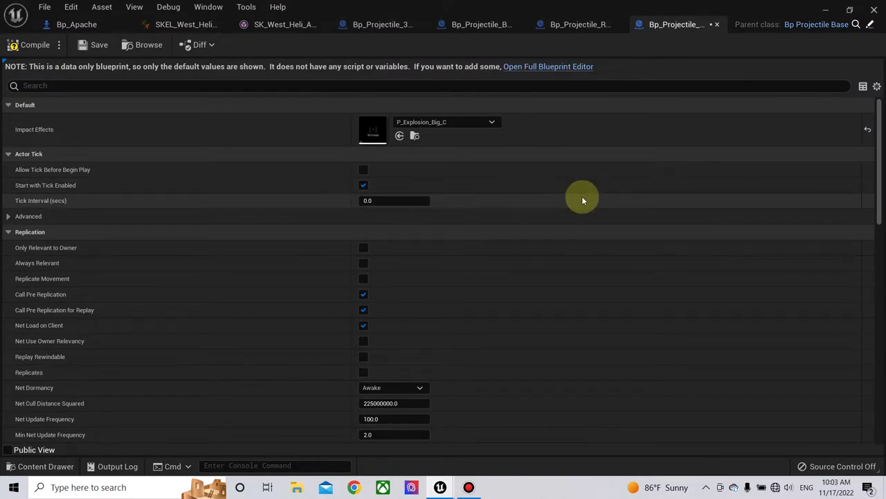
click(558, 67)
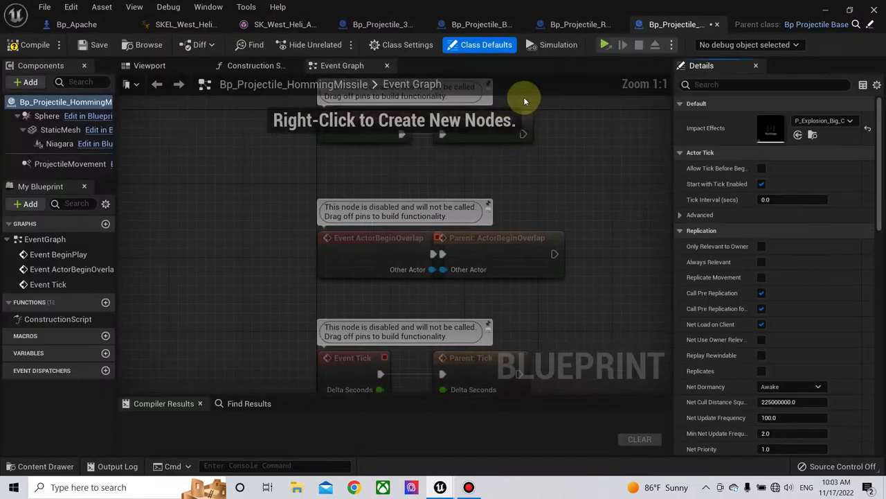
Step: Assign SM_AGM114 as the missile's StaticMesh in the 3D viewport
click(43, 116)
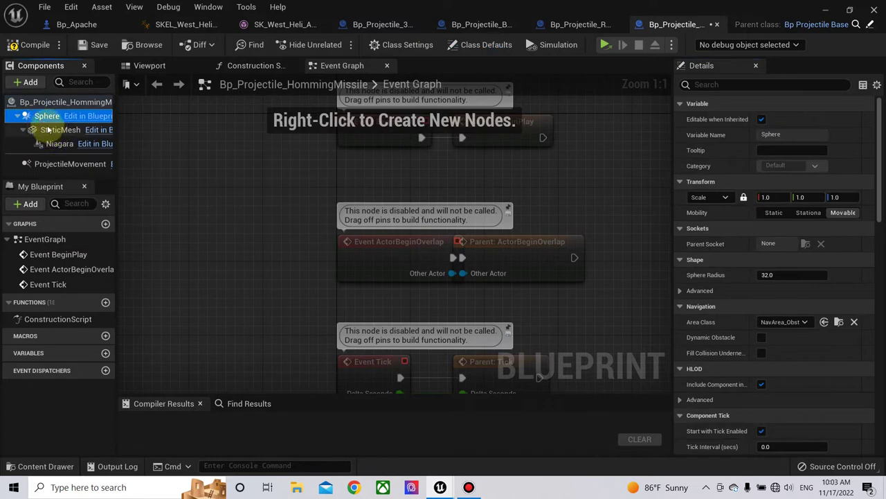
click(55, 131)
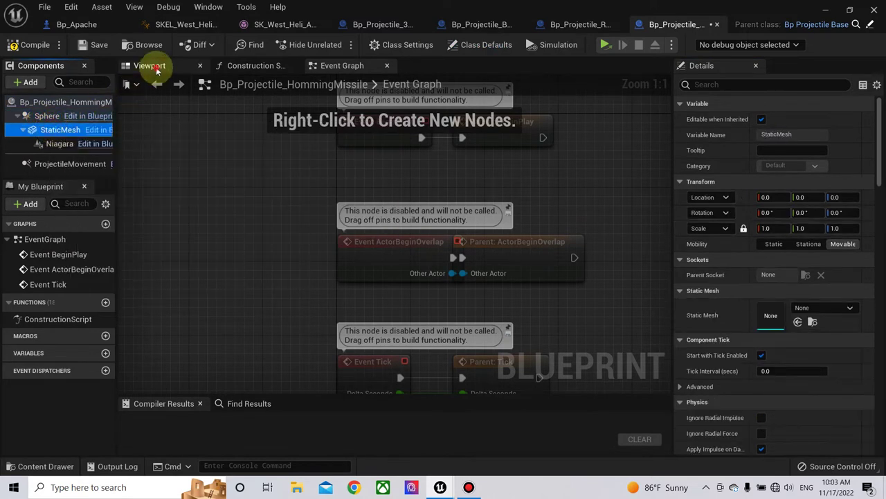
click(150, 67)
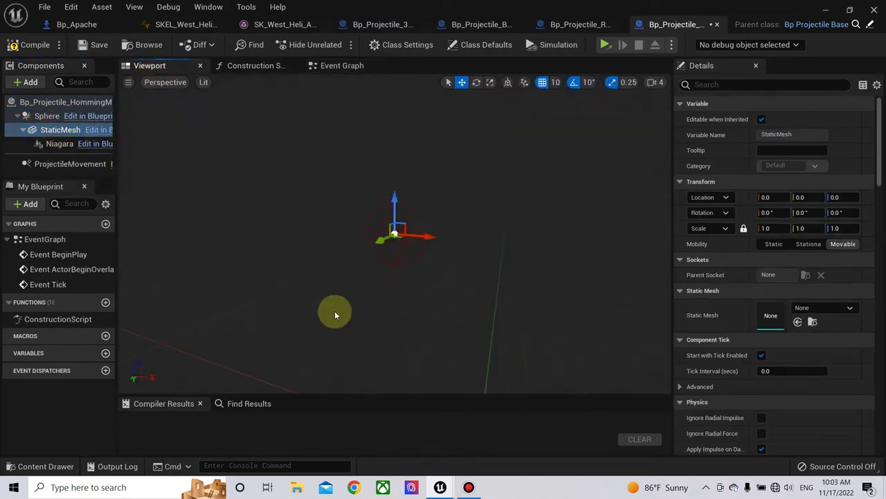
click(834, 308)
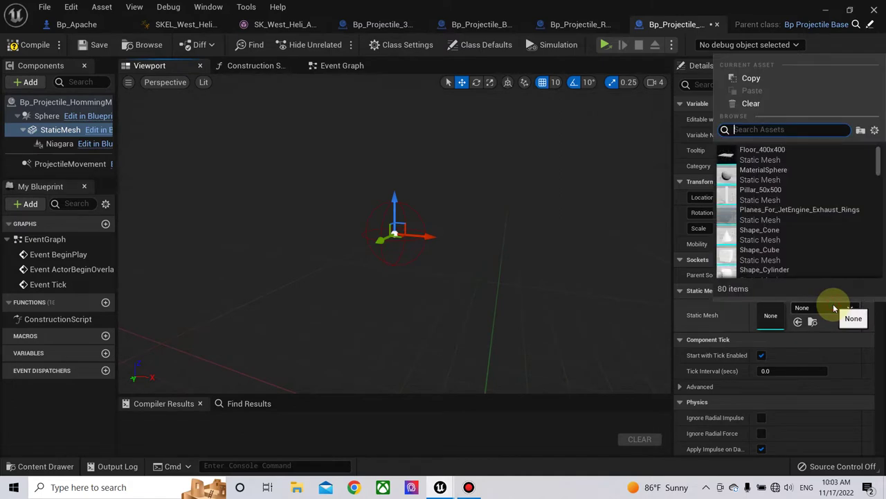
text(agm114)
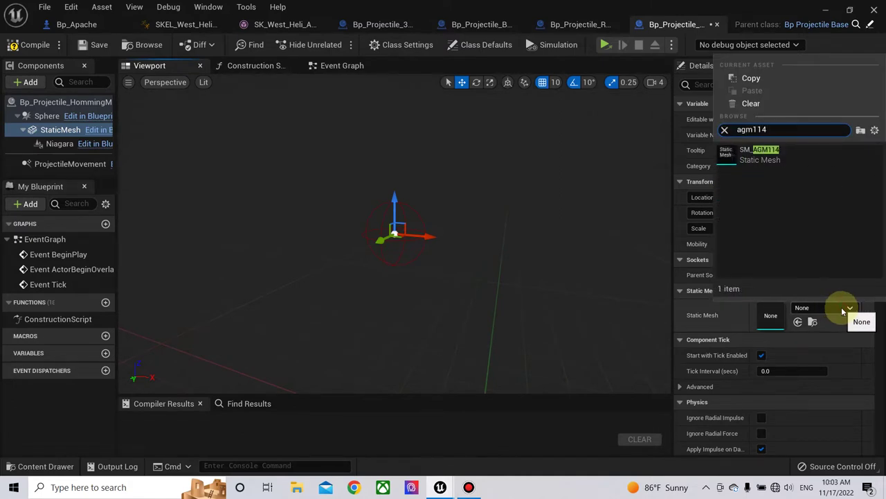
click(761, 158)
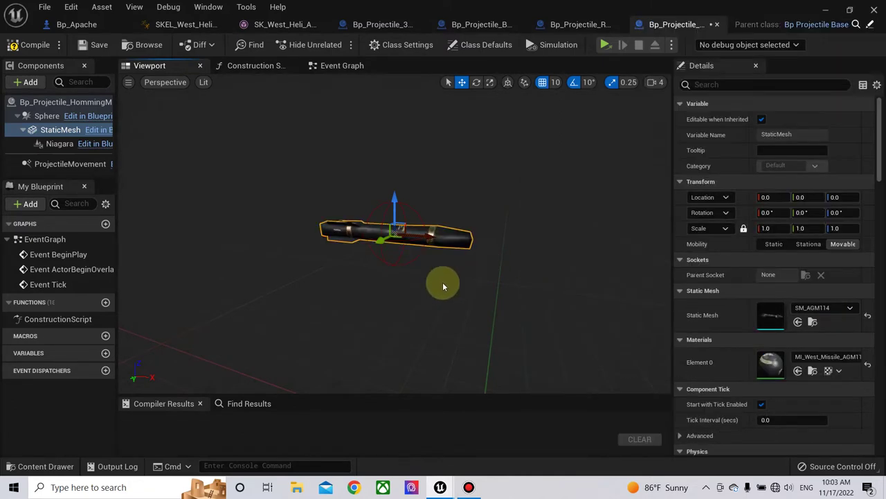
Step: Slide the missile mesh back along X and compile the blueprint
right_drag(454, 287, 453, 287)
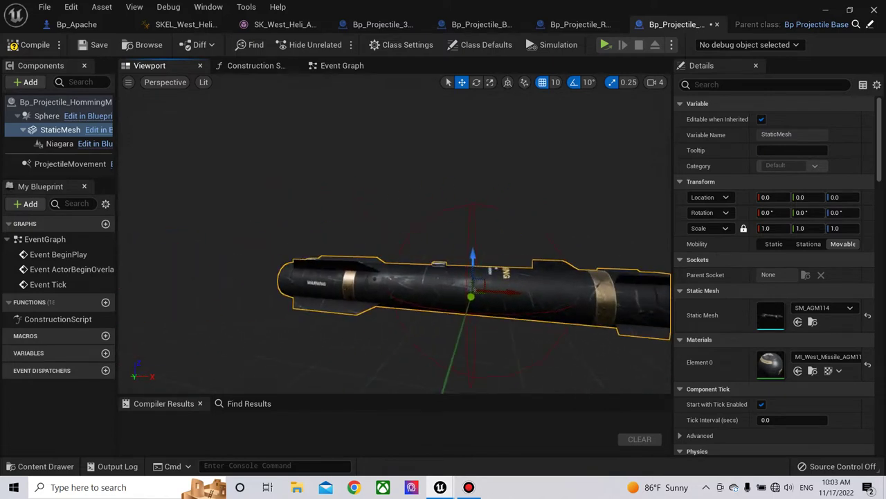
drag(462, 302, 461, 302)
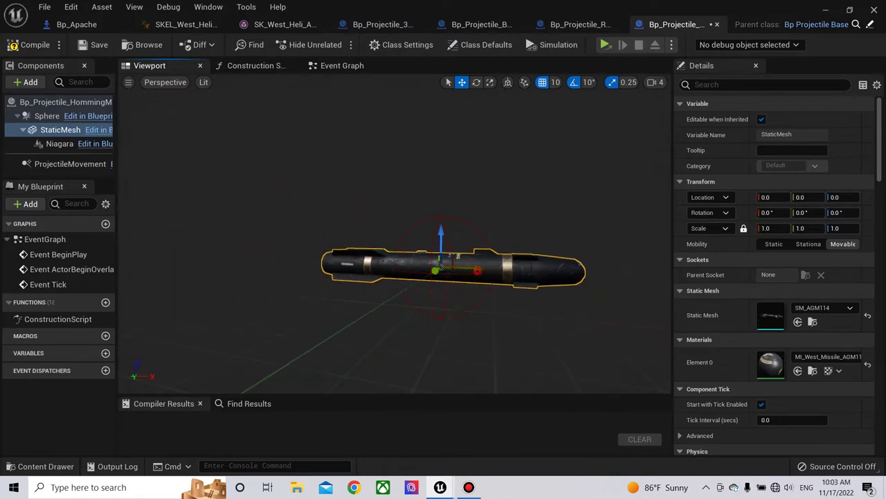
drag(477, 270, 391, 271)
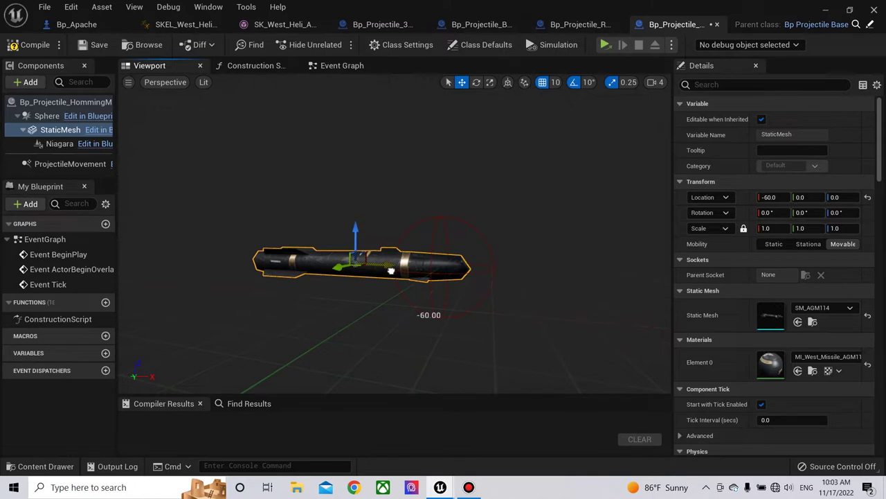
right_drag(454, 287, 457, 309)
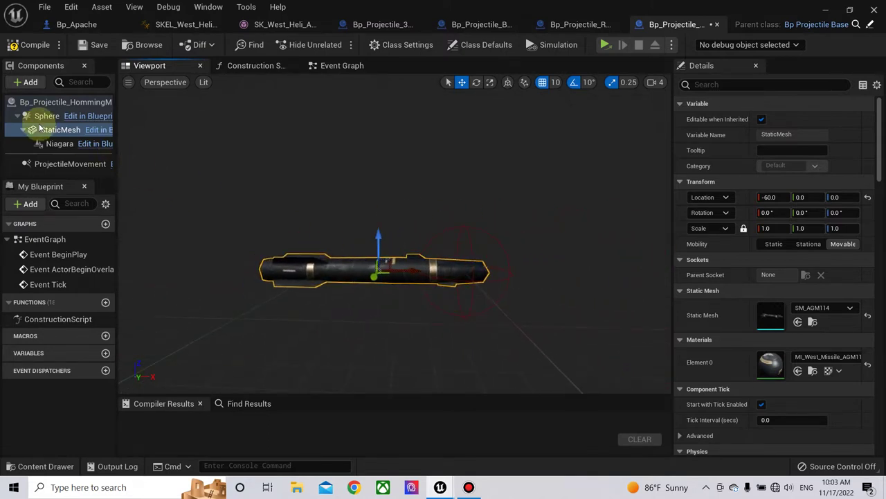
click(32, 45)
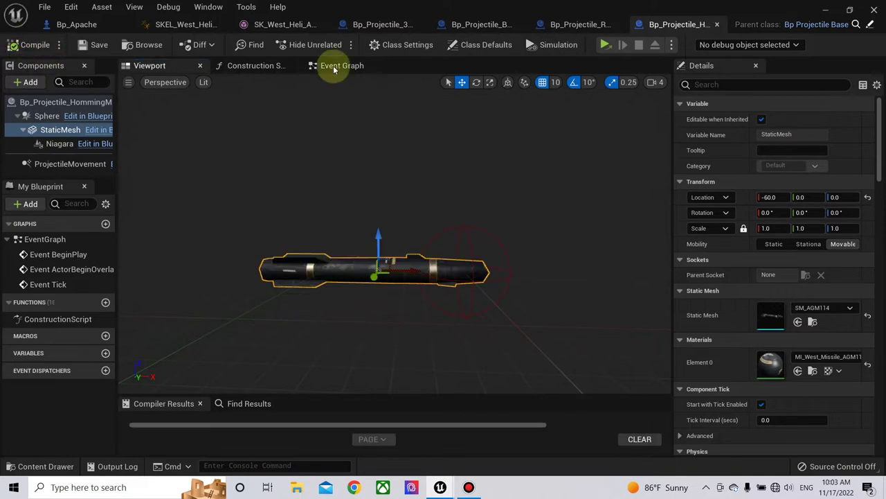
Step: Set the collision Sphere Radius to 20.0 and recompile
click(46, 115)
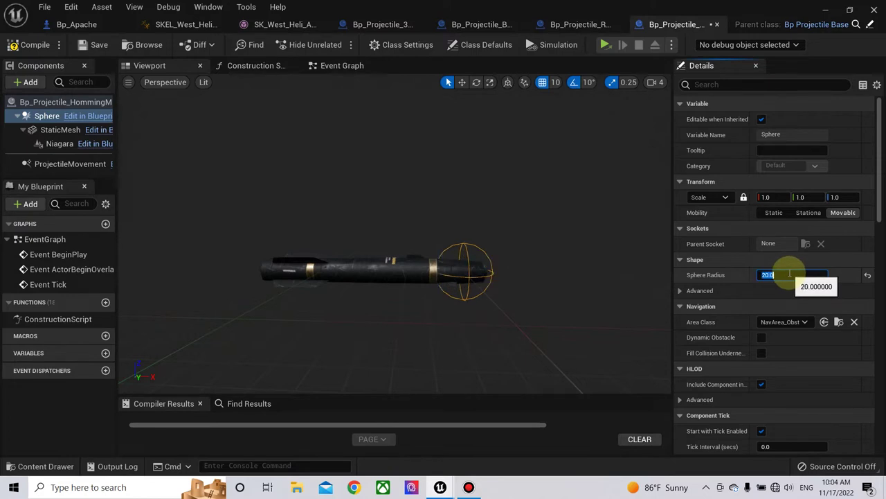
click(24, 46)
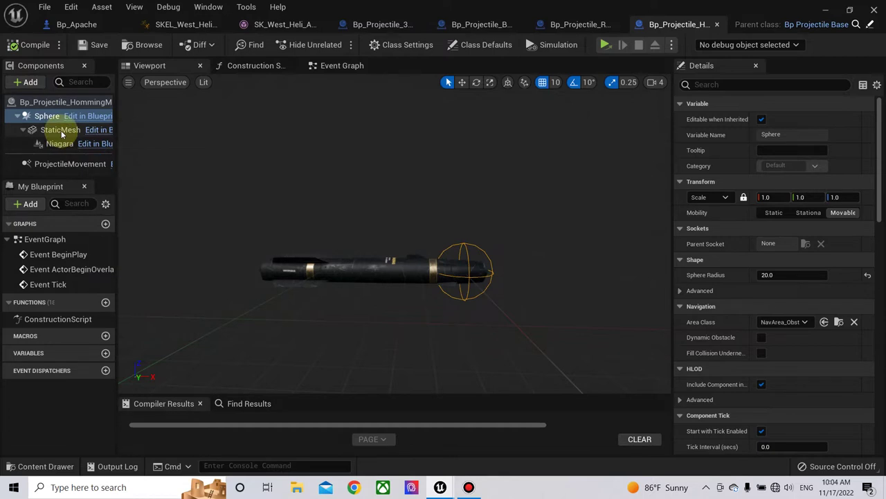
click(43, 144)
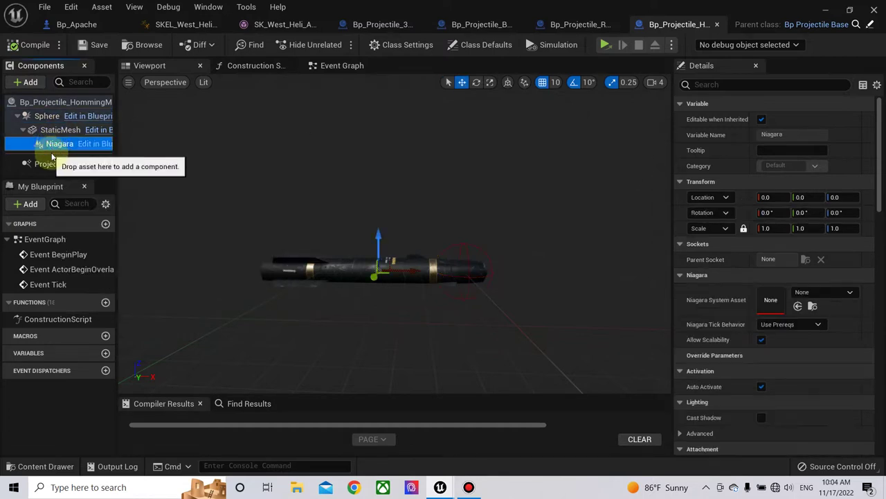
Step: Move the Niagara component back along X to -90, behind the missile's tail
drag(50, 157, 356, 280)
drag(420, 273, 408, 274)
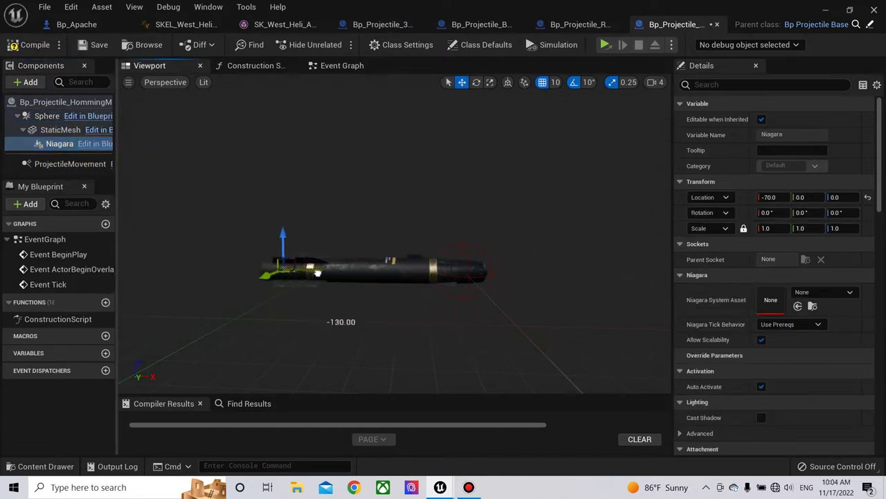
drag(325, 300, 326, 300)
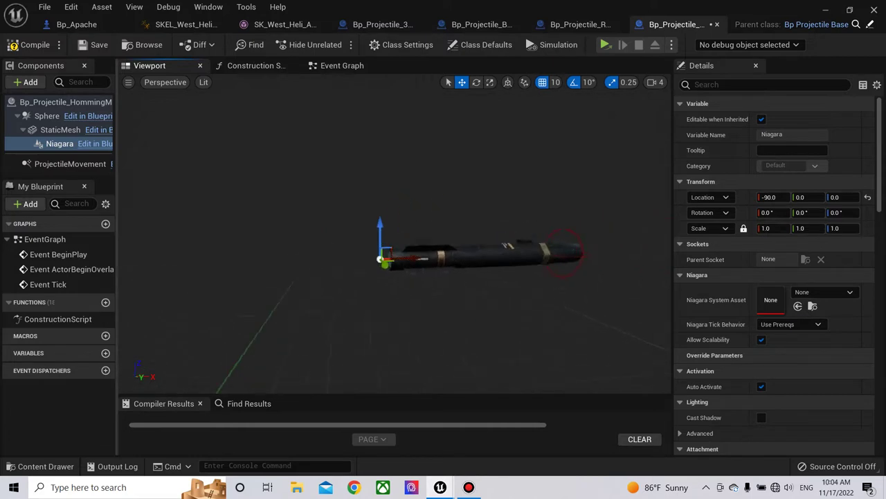
Step: Assign the NS_West_Missile_AGM114 smoke system to the Niagara component and compile
click(850, 293)
click(801, 198)
drag(501, 284, 345, 197)
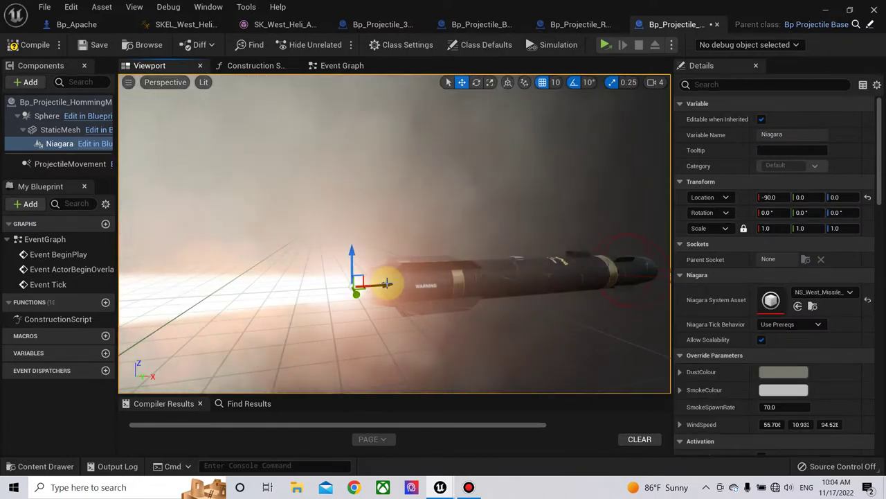
click(56, 70)
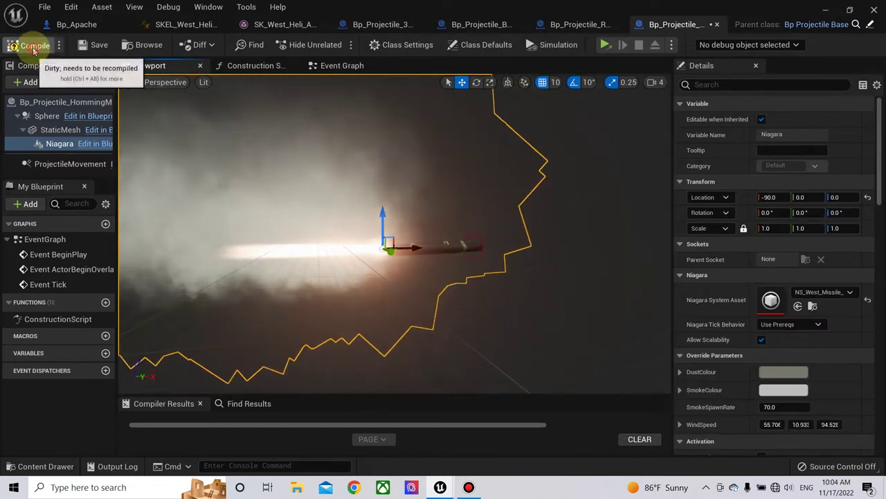
click(32, 47)
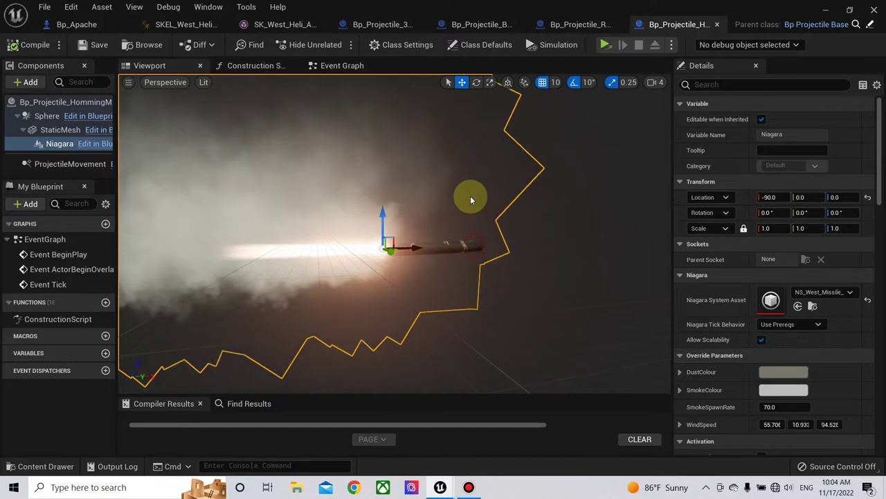
click(70, 163)
Step: Filter ProjectileMovement's Details by 'homing' to reveal Is Homing Projectile and Homing Acceleration
click(759, 85)
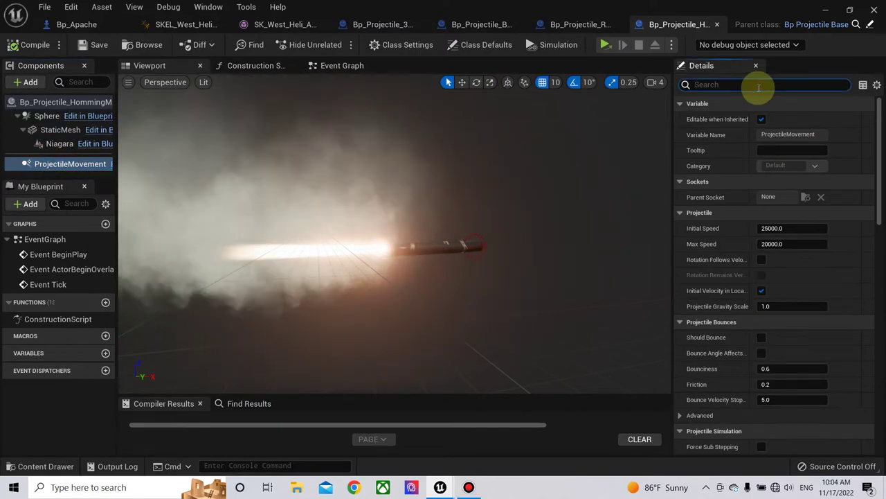
text(pro)
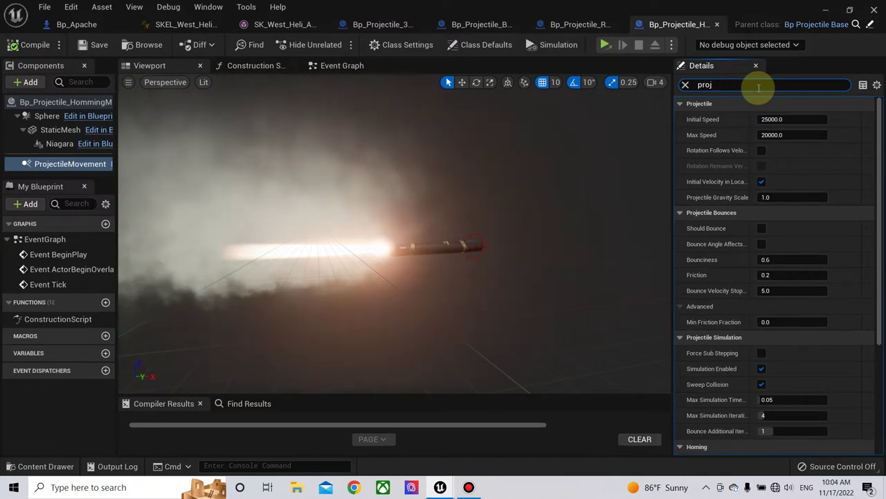
text(j)
key(BackSpace)
text(h)
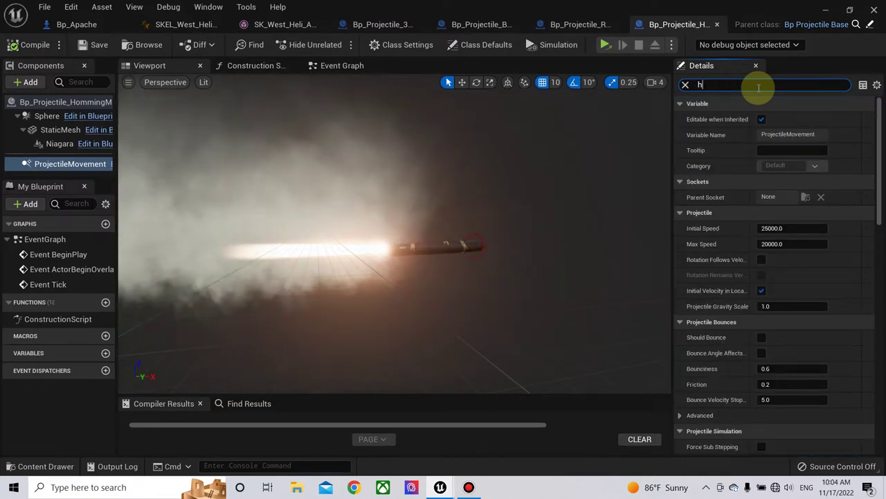
text(oming)
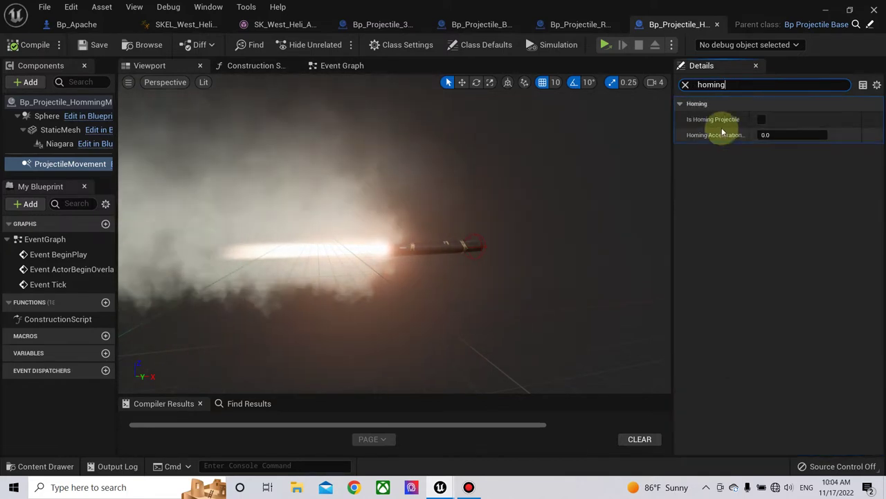
mouse_move(716, 124)
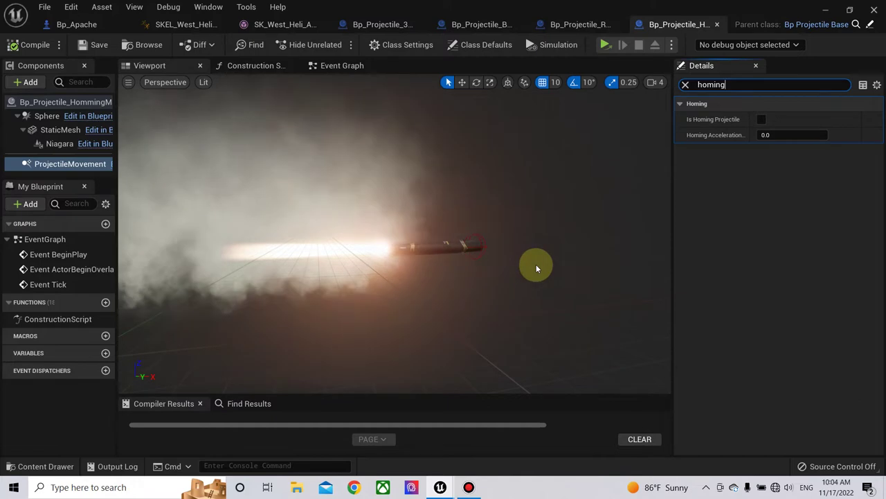
Step: Add a Boolean 'Homing Missile?' variable to Bp_Projectile_Base, compile, and return to the homing missile
click(494, 25)
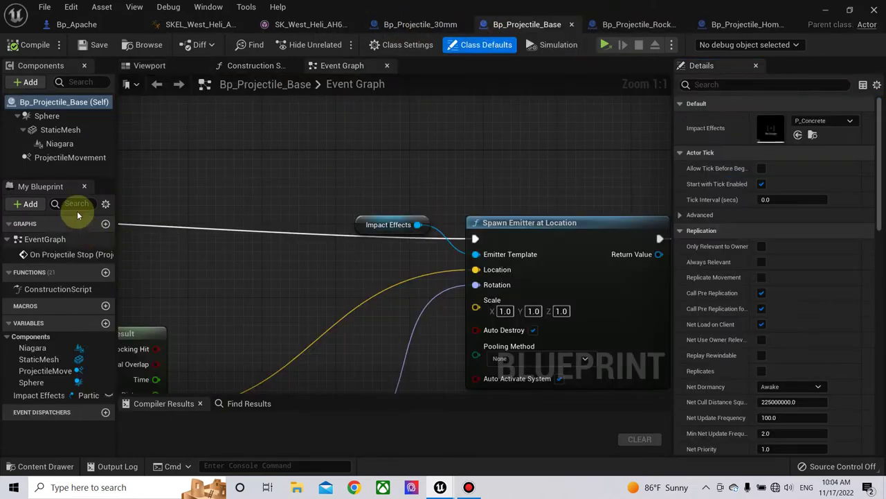
click(106, 323)
text(Homing Missile?)
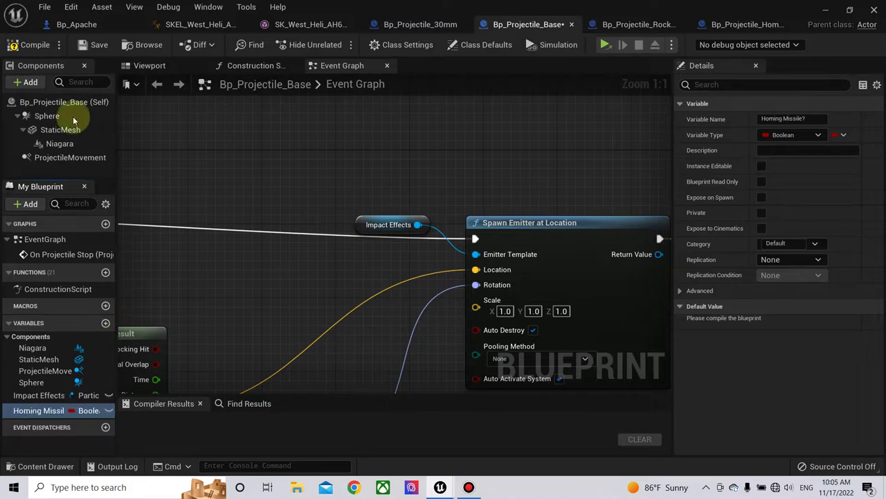
click(35, 45)
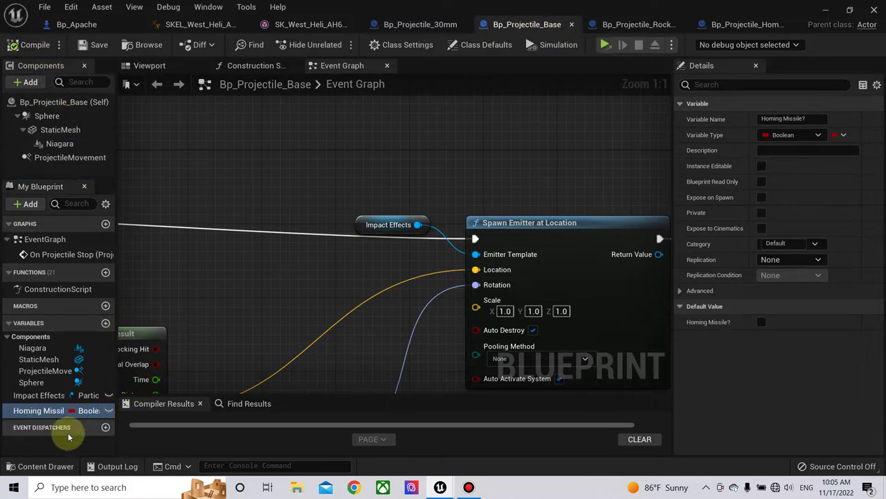
click(742, 24)
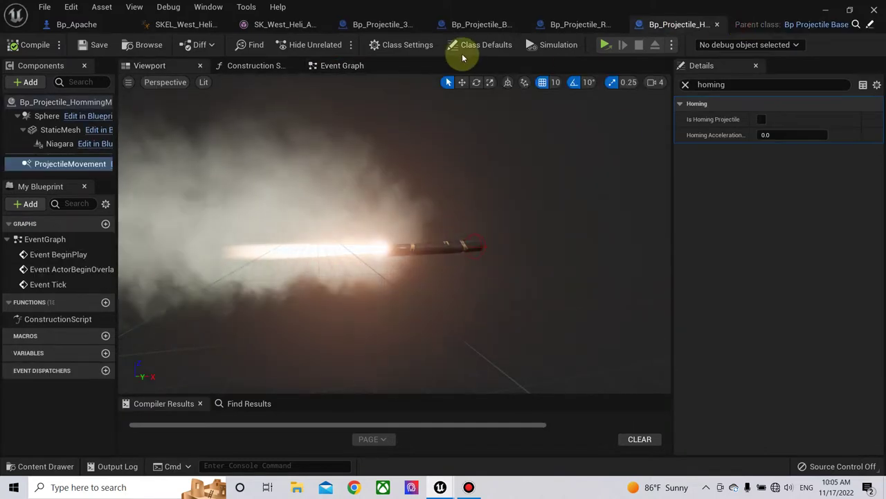
Step: Tick Homing Missile? under Default in the homing missile's Class Defaults and compile
click(486, 45)
click(685, 85)
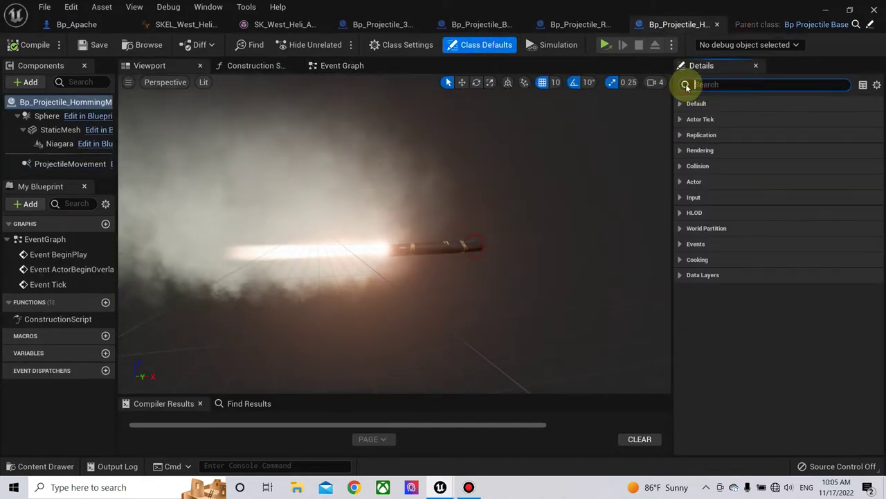
click(689, 104)
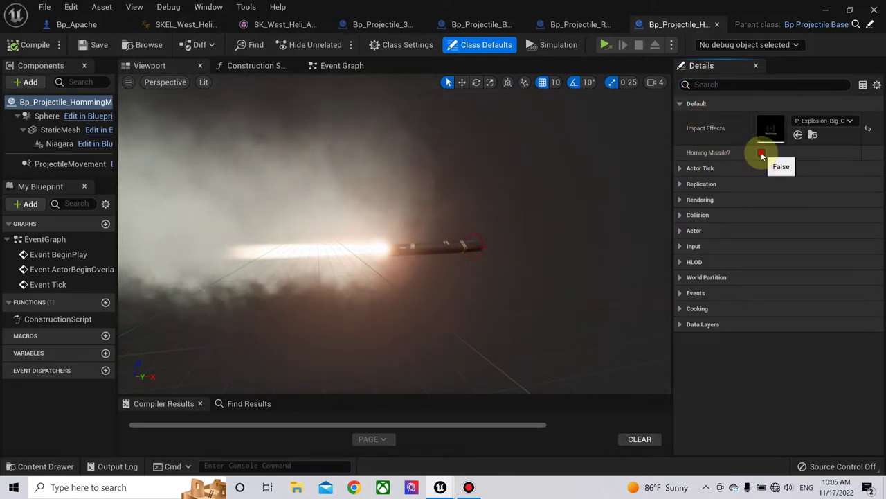
click(762, 153)
click(30, 44)
click(94, 44)
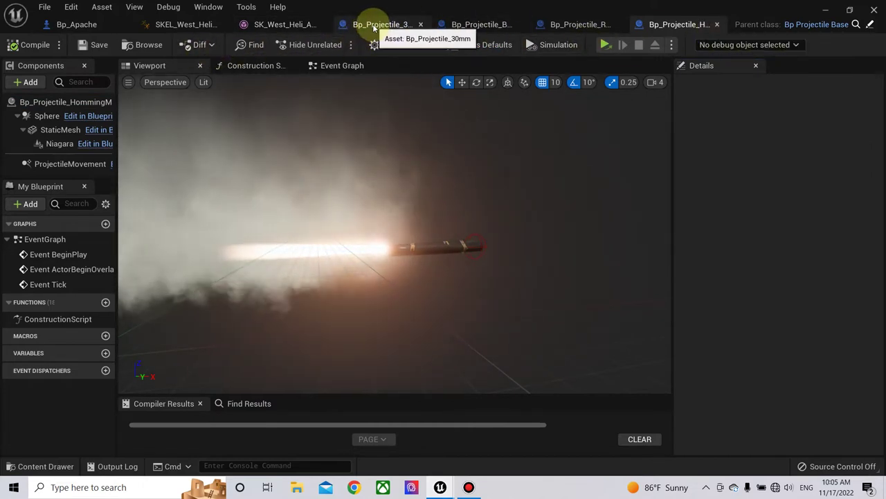
click(490, 25)
Step: Add an Event BeginPlay node and a Get Homing Missile? node to Bp_Projectile_Base's graph
scroll(392, 184, down, 2)
scroll(393, 184, down, 2)
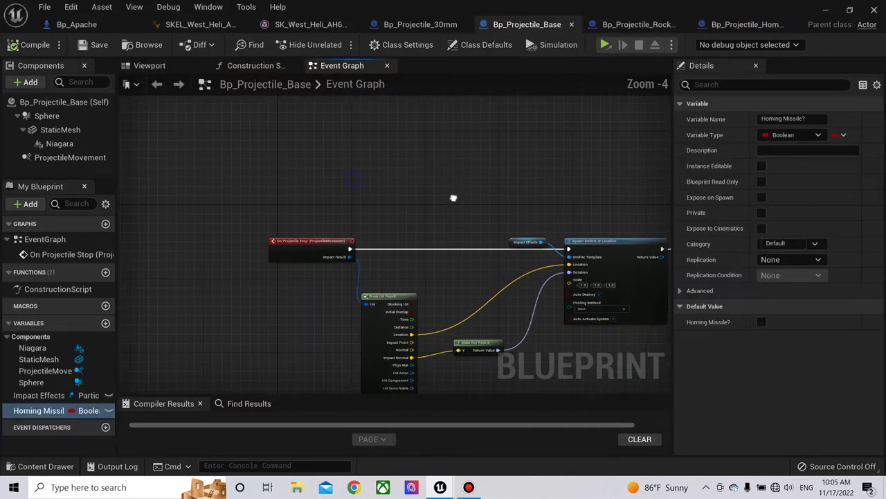
scroll(356, 182, up, 2)
right_click(334, 165)
text(begin pla)
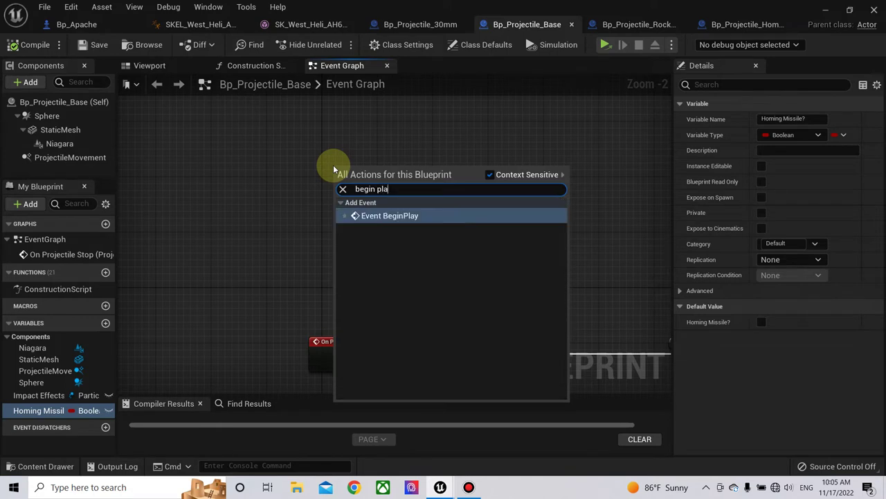
text(y)
click(388, 215)
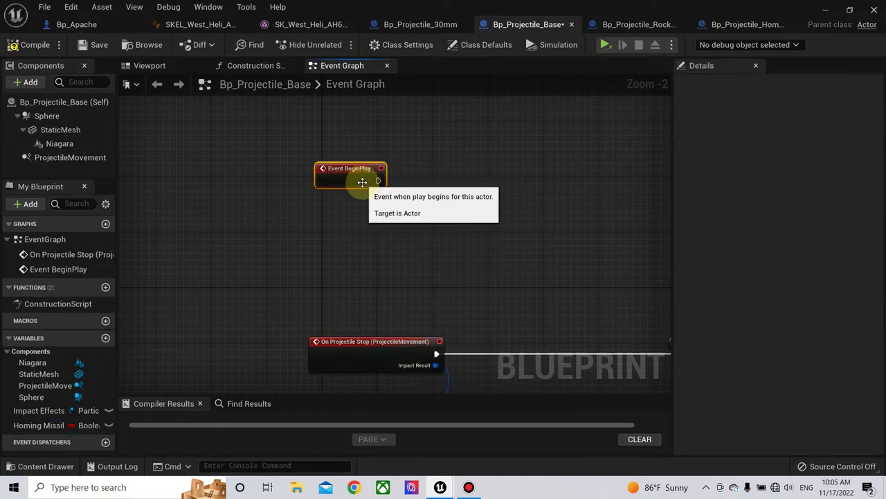
drag(38, 425, 334, 207)
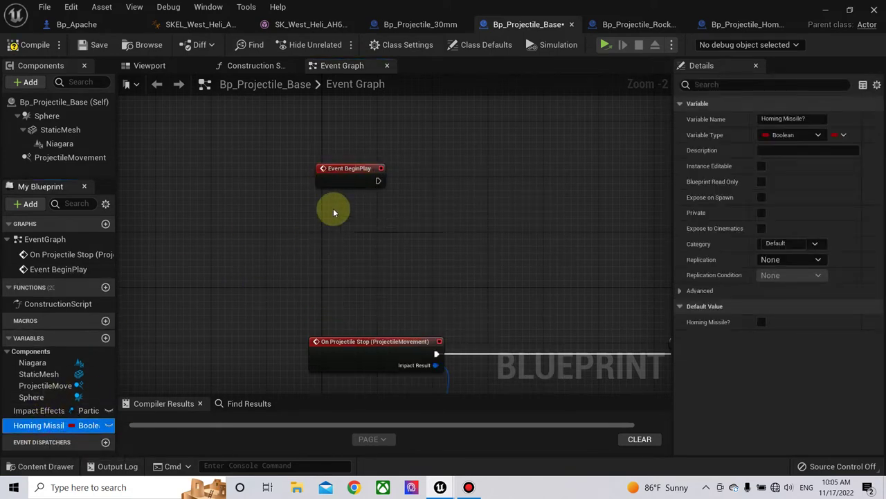
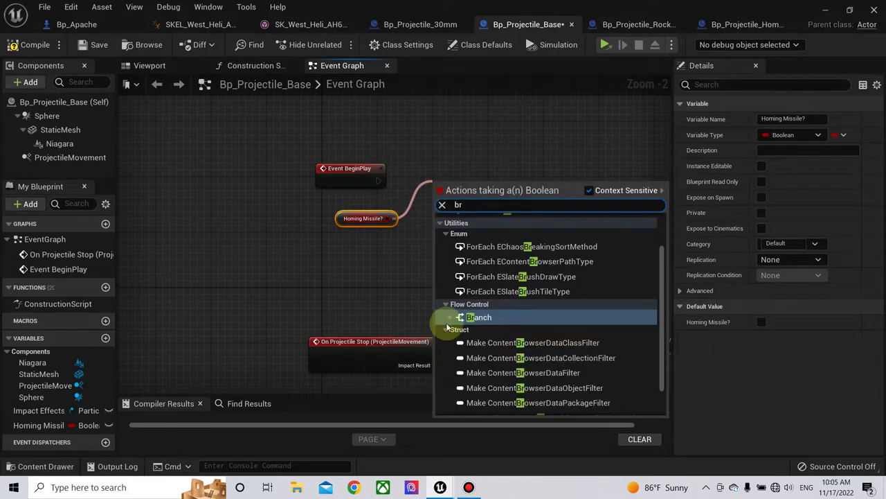
Step: Add a Branch after Event BeginPlay, conditioned on Homing Missile?
click(478, 317)
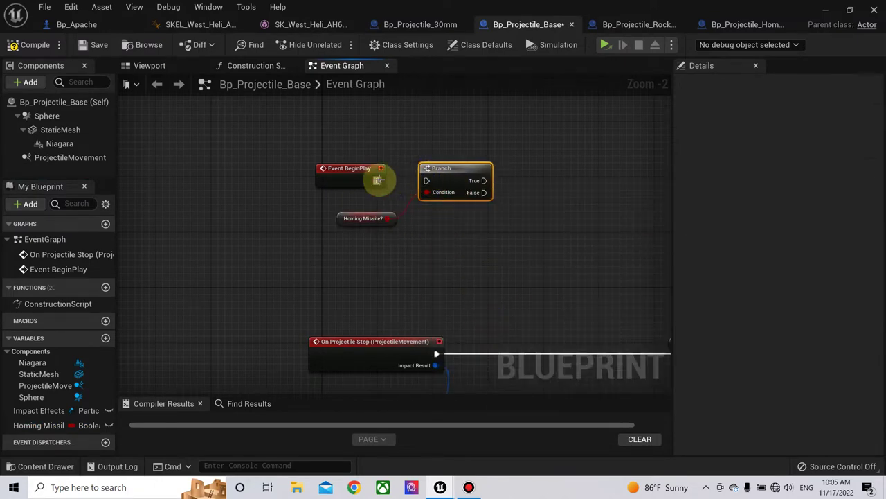
drag(430, 181, 431, 181)
drag(342, 219, 336, 206)
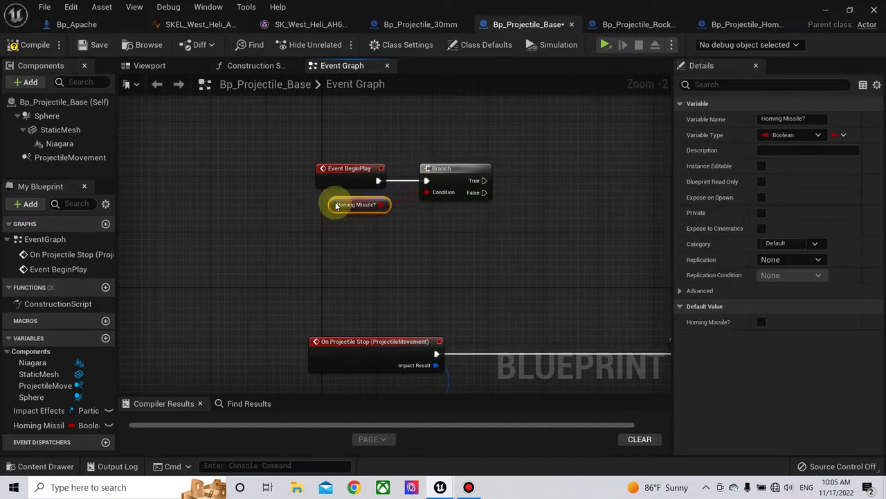
Step: Bring in ProjectileMovement and set Is Homing Projectile on the Branch's True output
mouse_move(70, 157)
mouse_down()
mouse_move(360, 194)
mouse_move(356, 141)
mouse_up()
scroll(372, 174, up, 3)
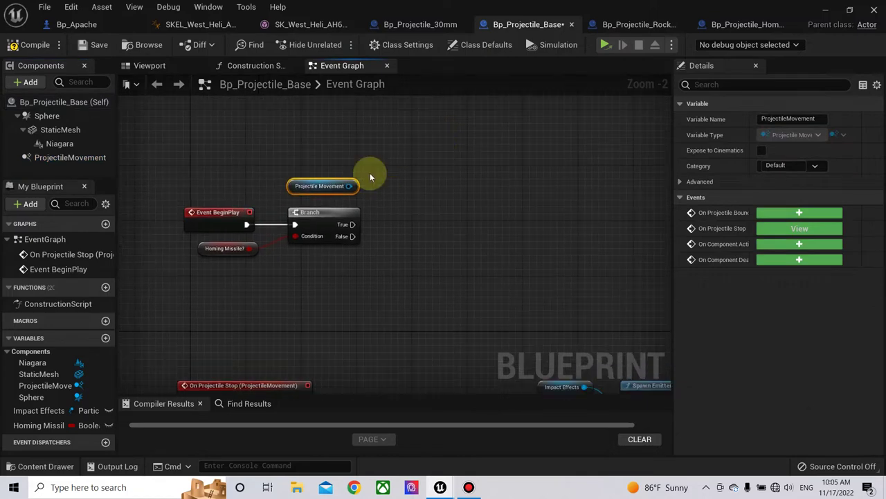
drag(343, 191, 390, 222)
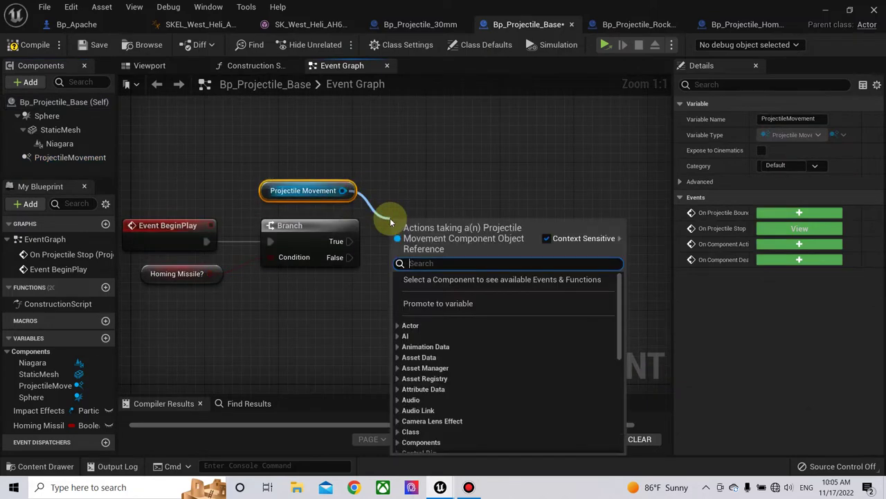
text(set)
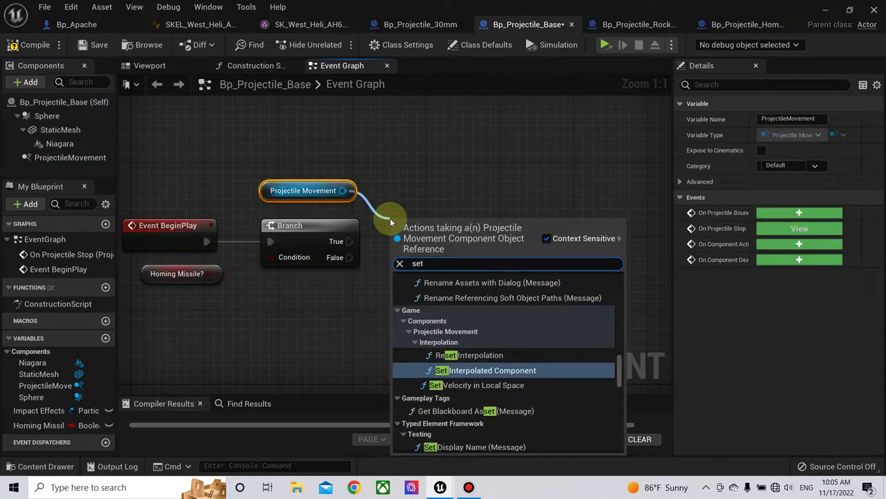
text( hom)
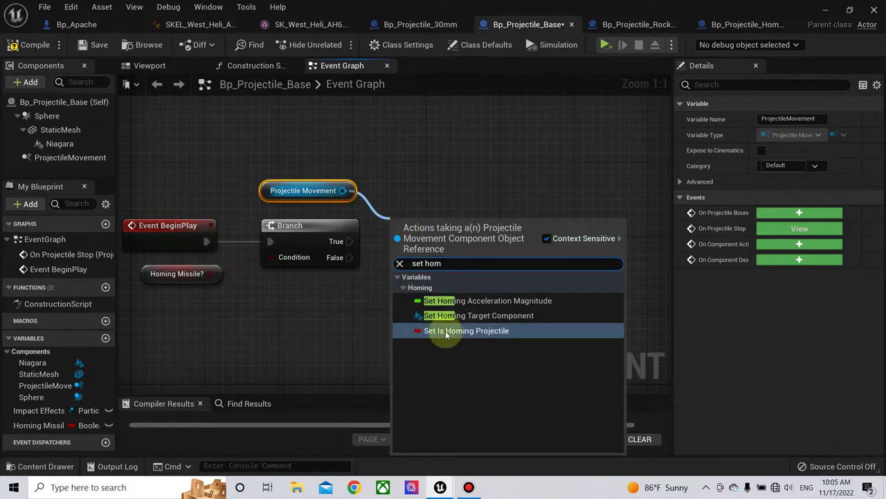
click(466, 330)
drag(349, 241, 464, 248)
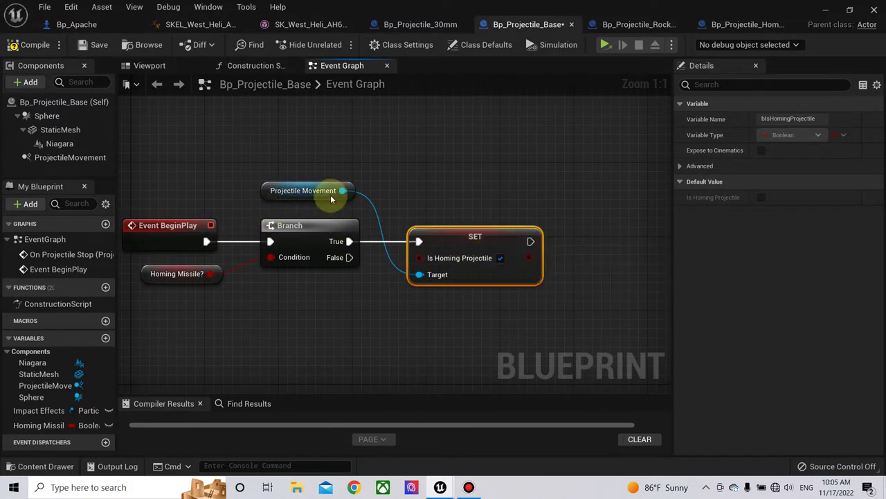
Step: Chain Set Homing Acceleration Magnitude after it, tidy the Target wire with a reroute, and compile
drag(342, 190, 560, 225)
text(se)
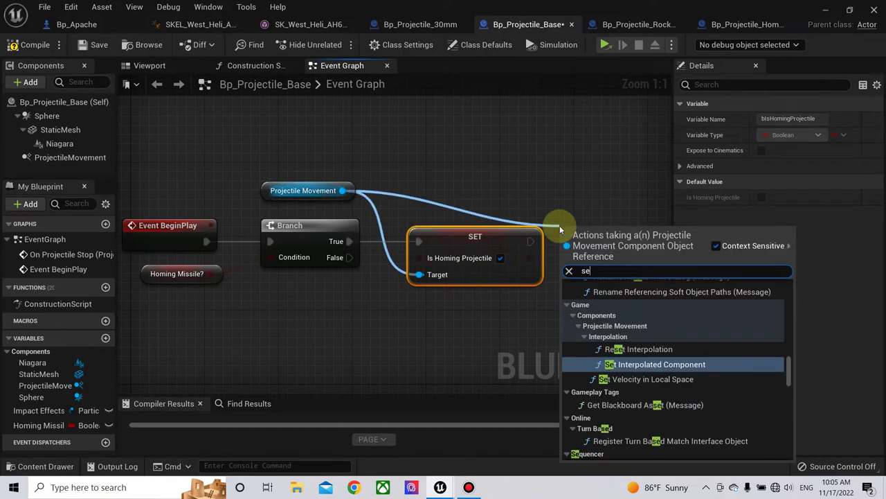
text(t hom)
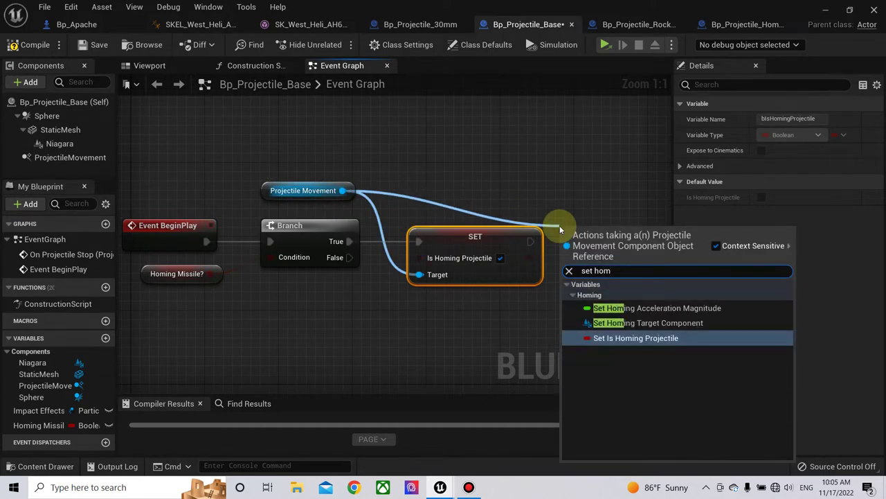
click(669, 307)
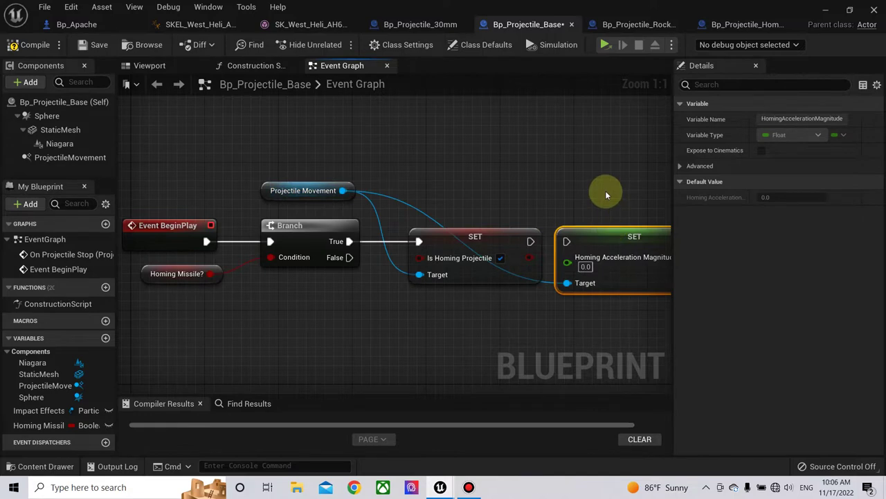
right_drag(603, 192, 393, 182)
drag(406, 223, 530, 237)
drag(320, 232, 449, 232)
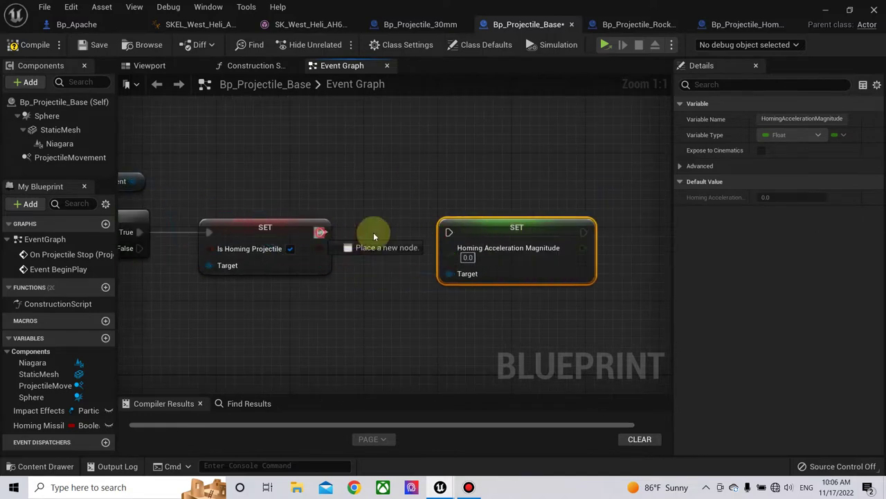
double_click(354, 261)
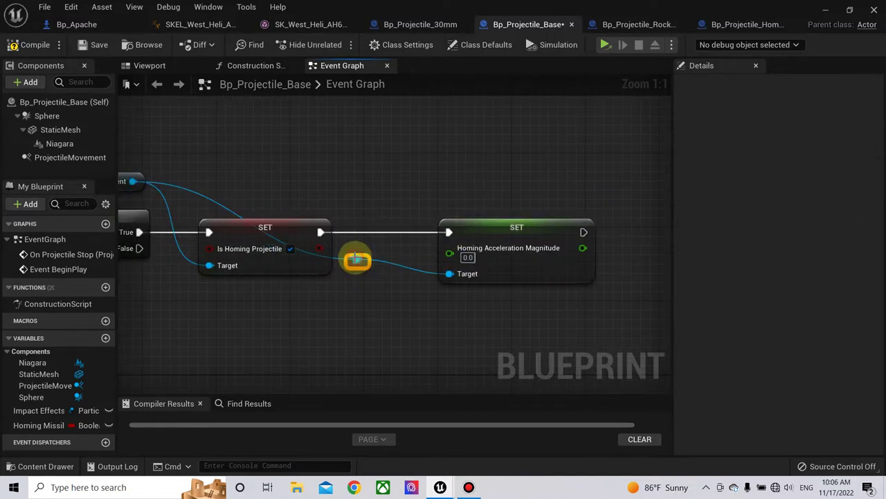
drag(357, 206, 362, 194)
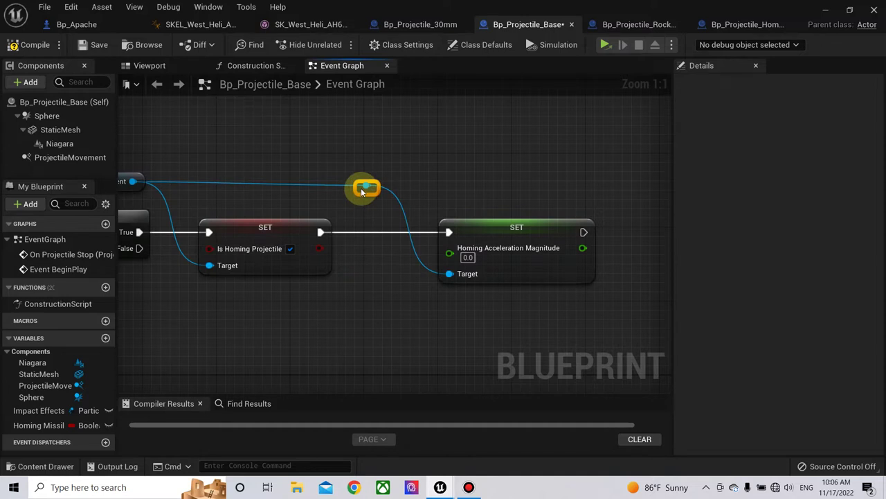
click(26, 46)
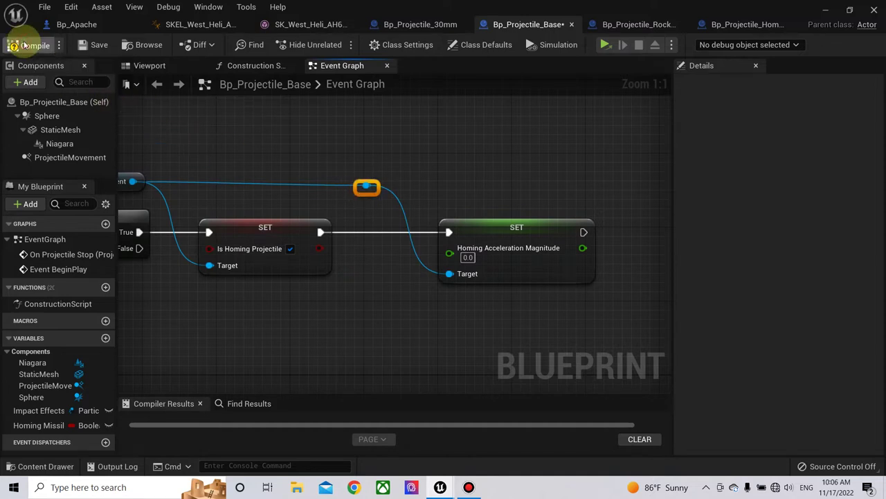
Step: Open Bp_Projectile_Rocket in the full editor, view its ProjectileMovement settings, then switch to the homing missile
click(657, 24)
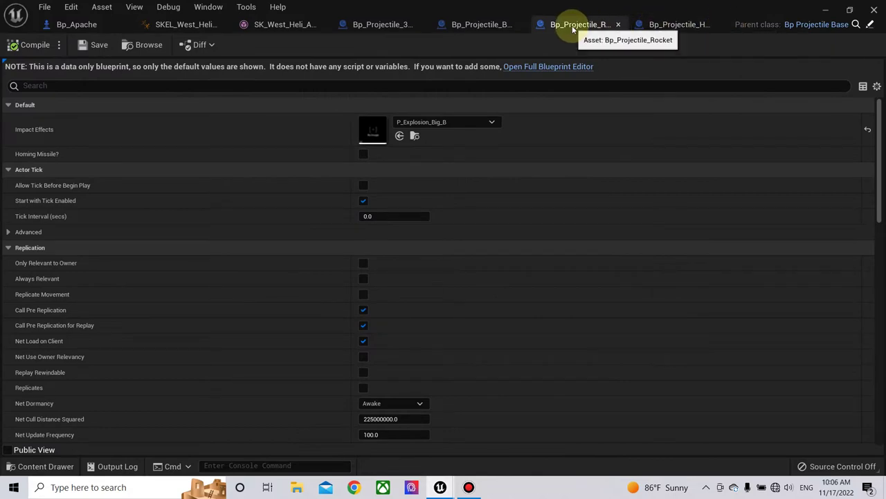
click(572, 67)
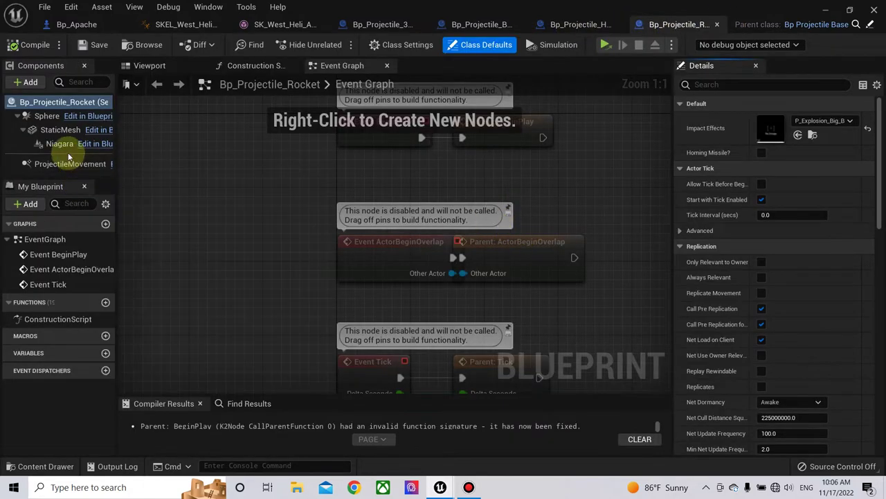
click(63, 165)
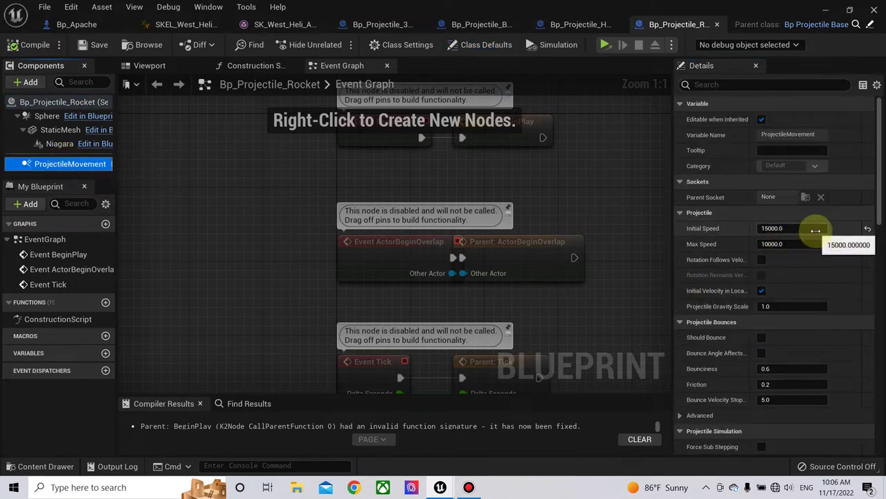
click(579, 27)
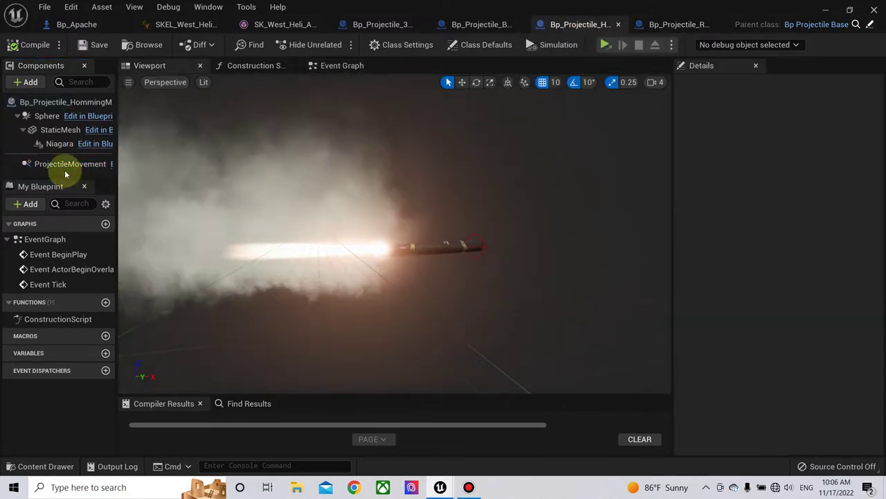
Step: Give the homing missile Initial Speed 10000, Max Speed 7500 and Gravity Scale 0.5, then compile
click(67, 164)
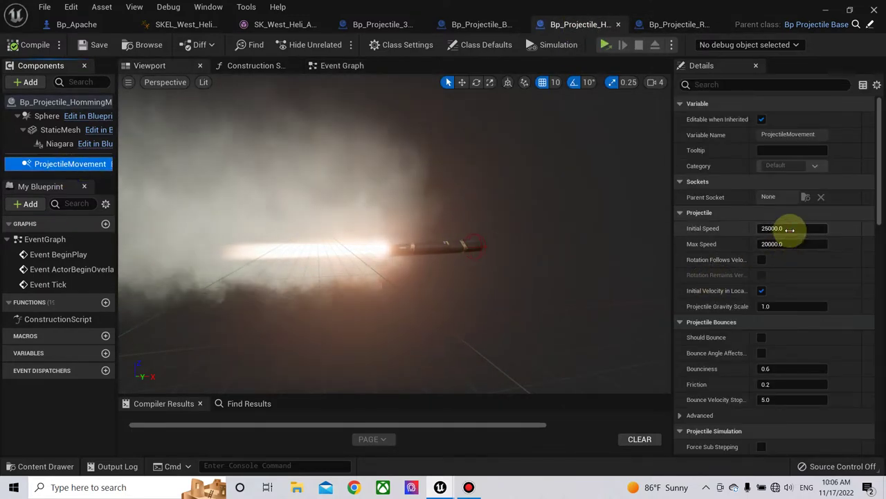
click(790, 230)
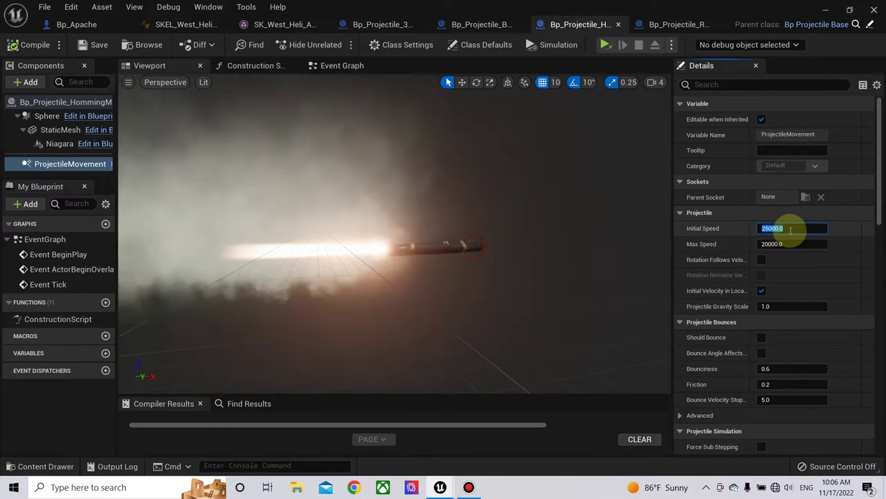
text(10000)
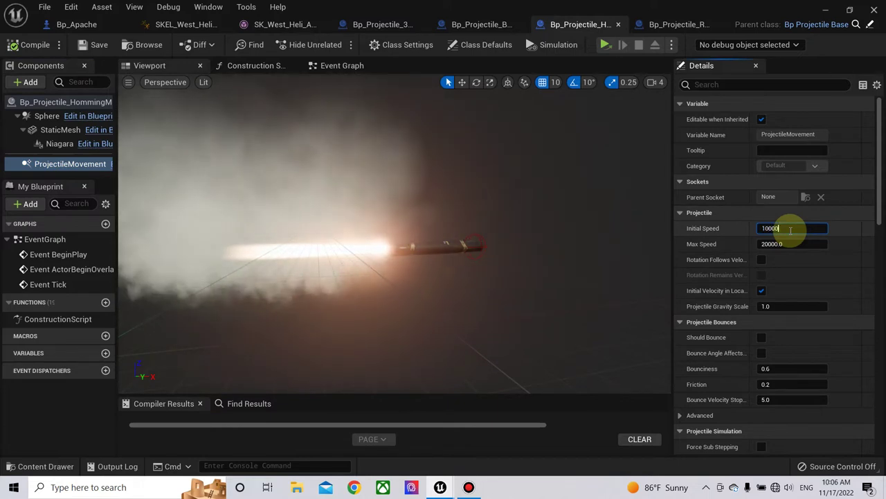
click(791, 243)
text(75)
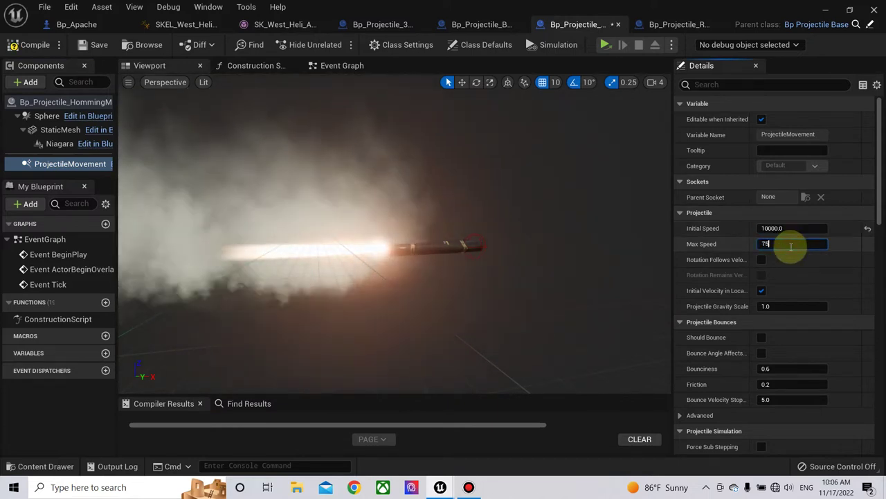
text(00)
click(791, 305)
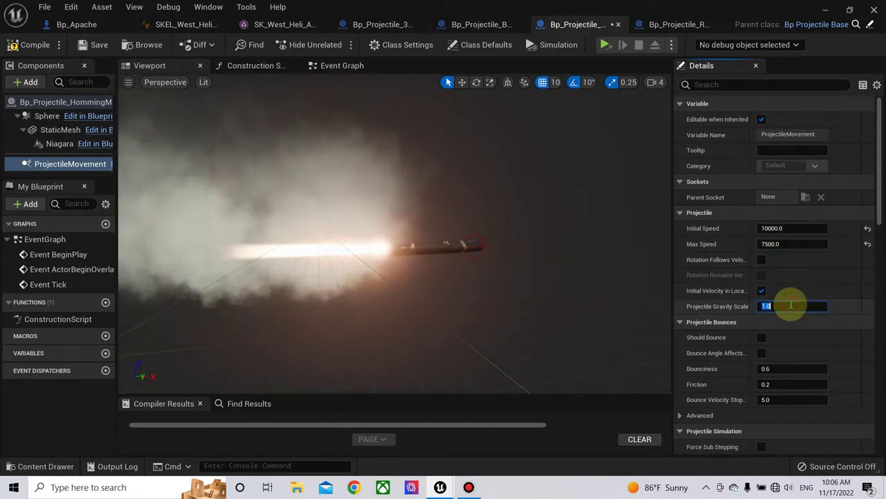
text(0.5)
key(Return)
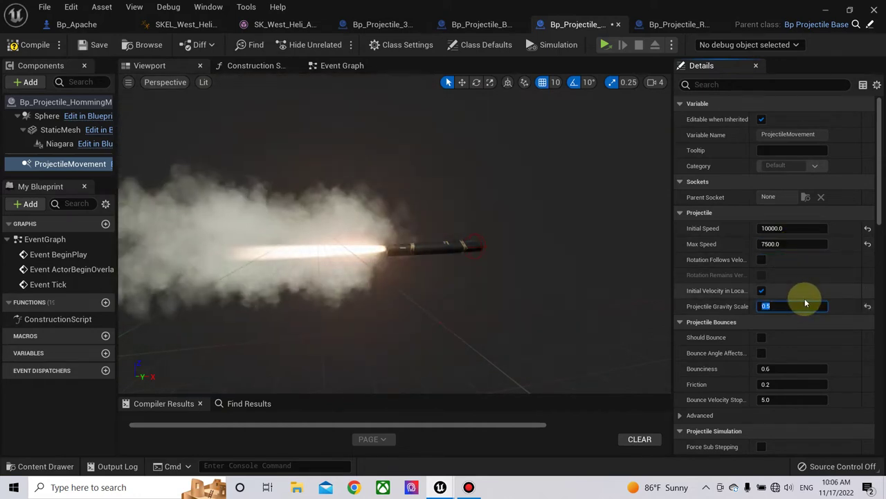
click(32, 47)
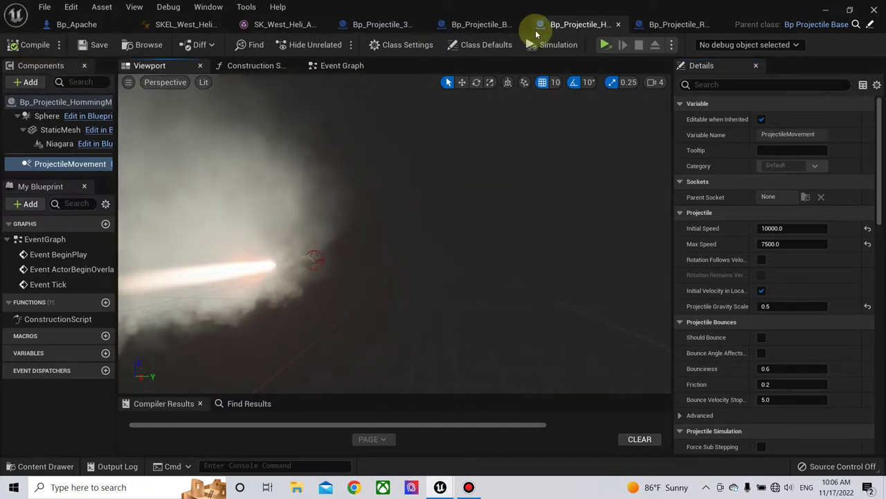
Step: Preview the missile, lower Projectile Gravity Scale to 0.1, recompile, and preview again
click(552, 46)
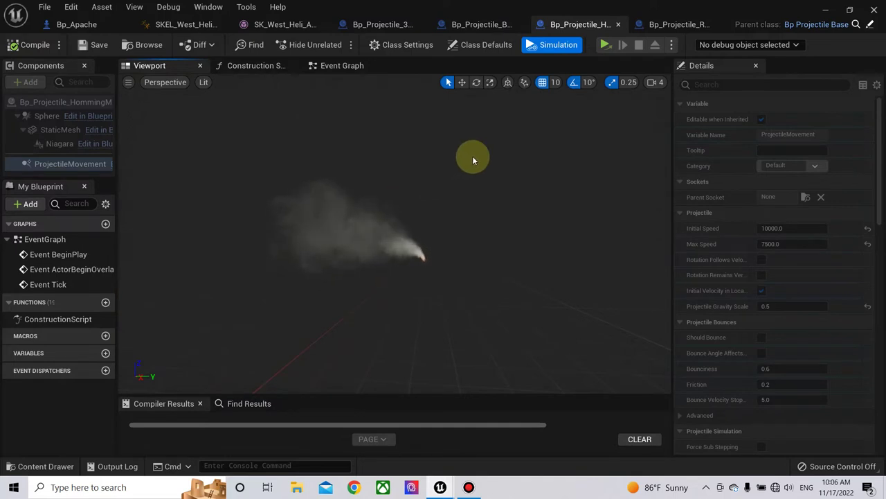
click(551, 44)
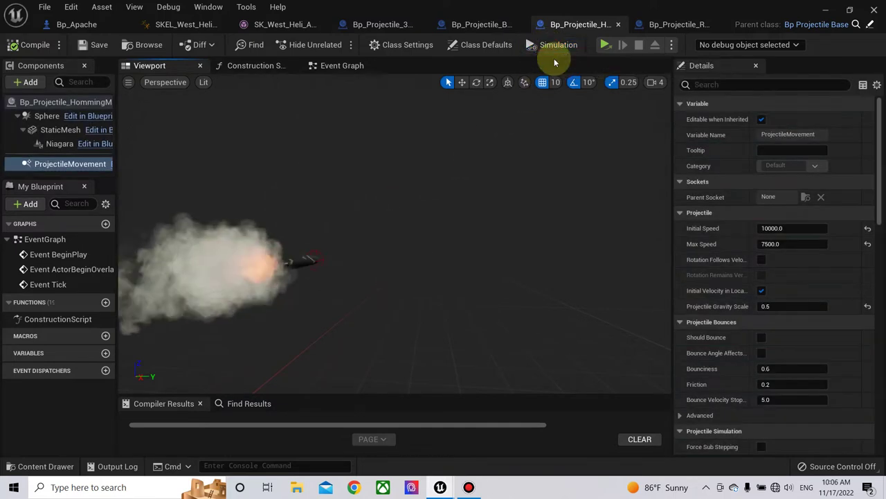
click(785, 305)
text(0.1)
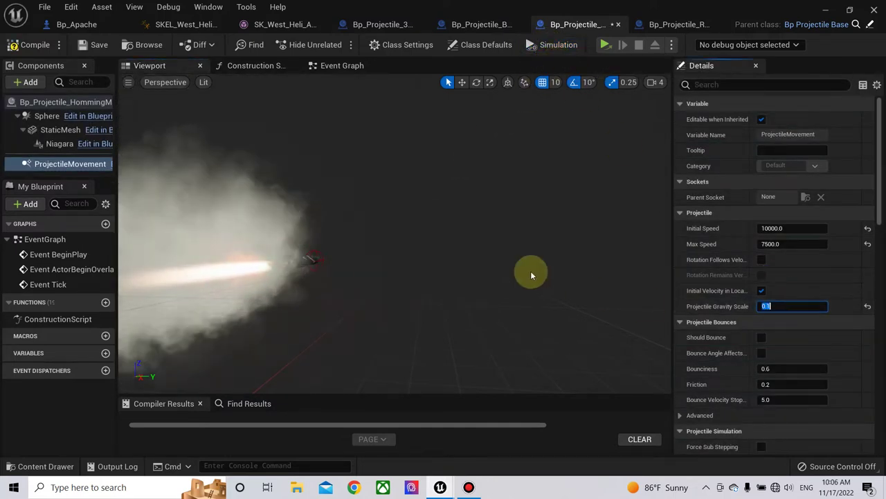
key(Return)
click(28, 44)
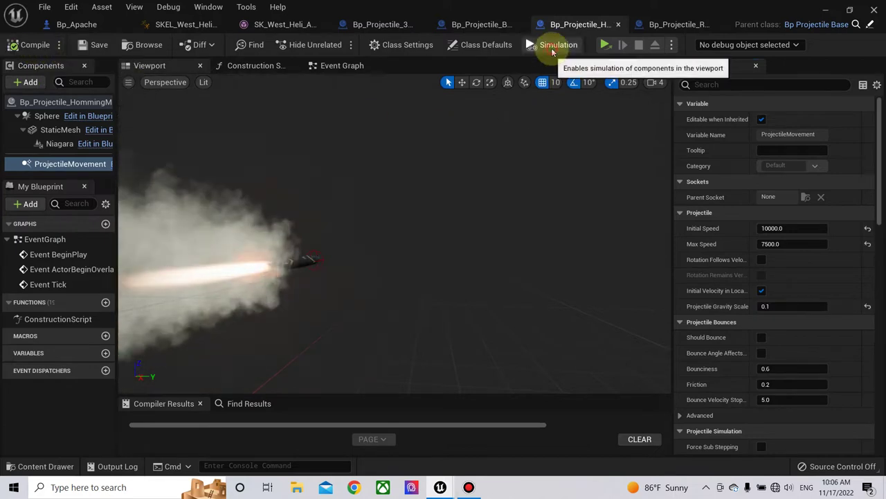
click(553, 47)
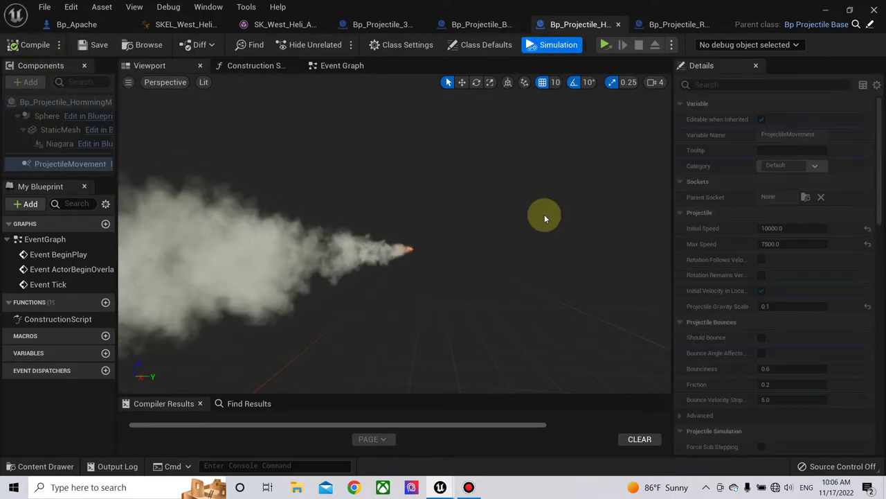
click(562, 45)
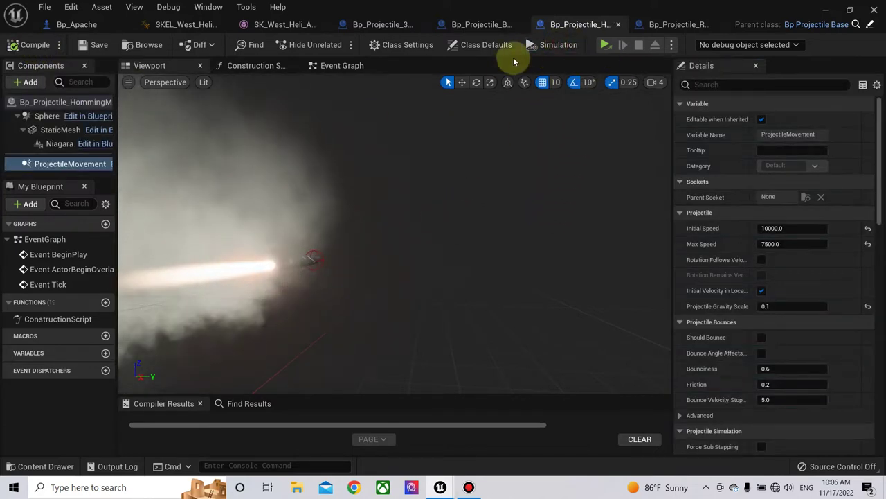
click(484, 25)
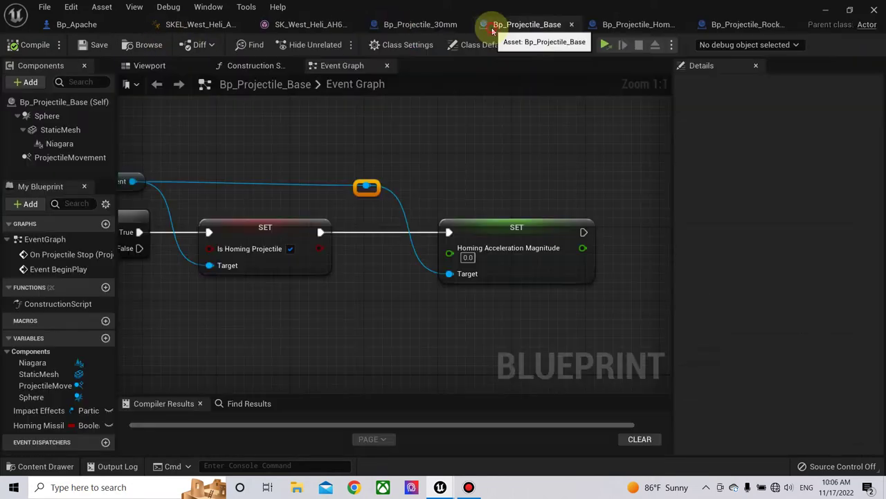
Step: Set Homing Acceleration Magnitude to 10000 in Bp_Projectile_Base and compile
right_drag(506, 247, 445, 265)
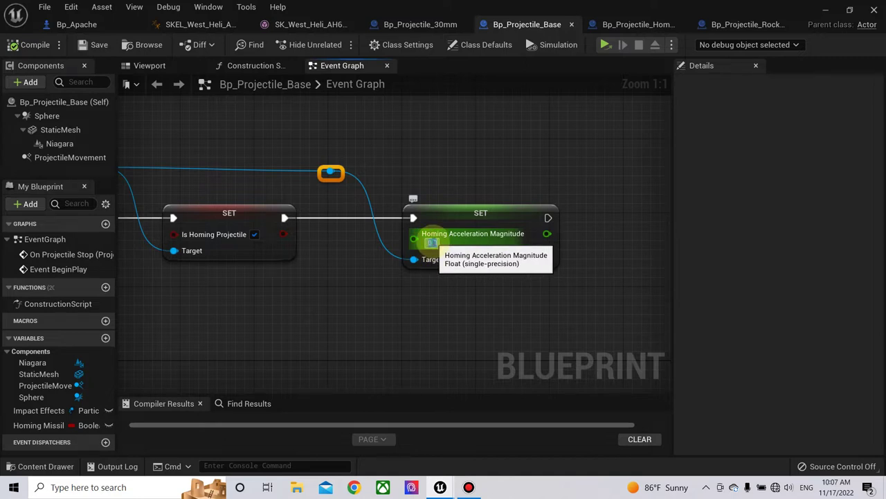
text(10000)
key(Return)
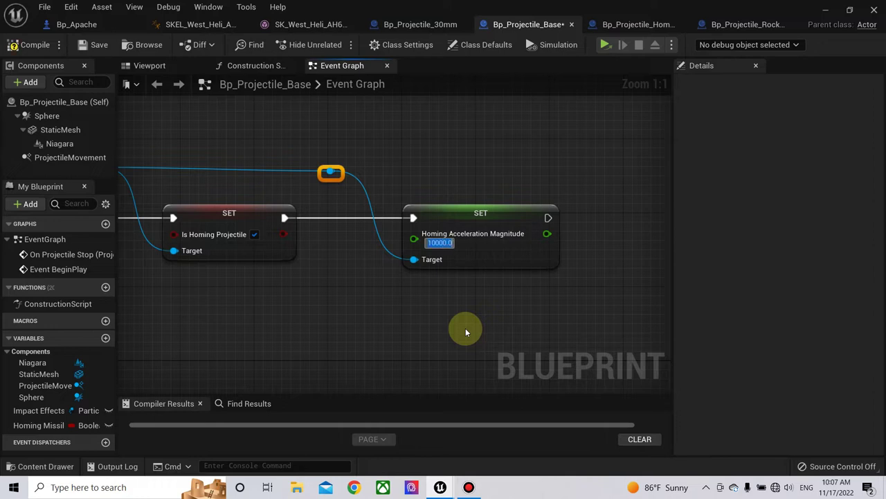
right_drag(328, 323, 382, 311)
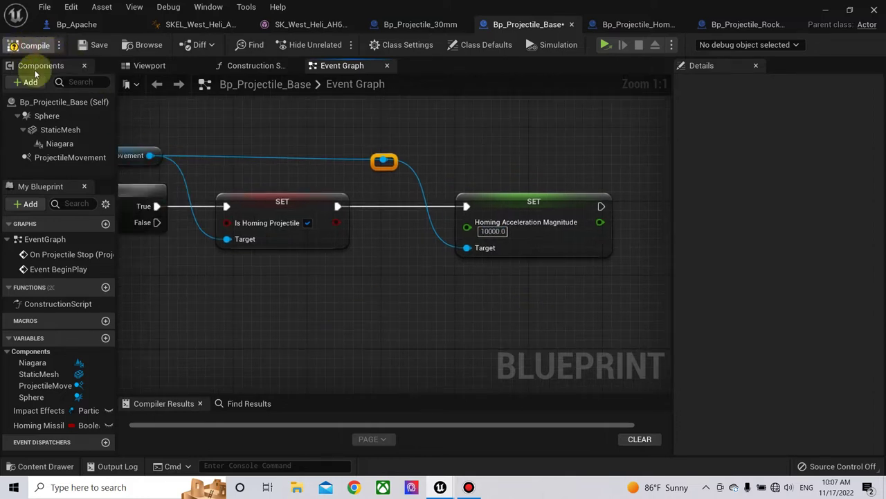
click(32, 45)
Step: Look over the projectile graph's BeginPlay homing setup, then return to Bp_Apache
right_drag(466, 238, 461, 257)
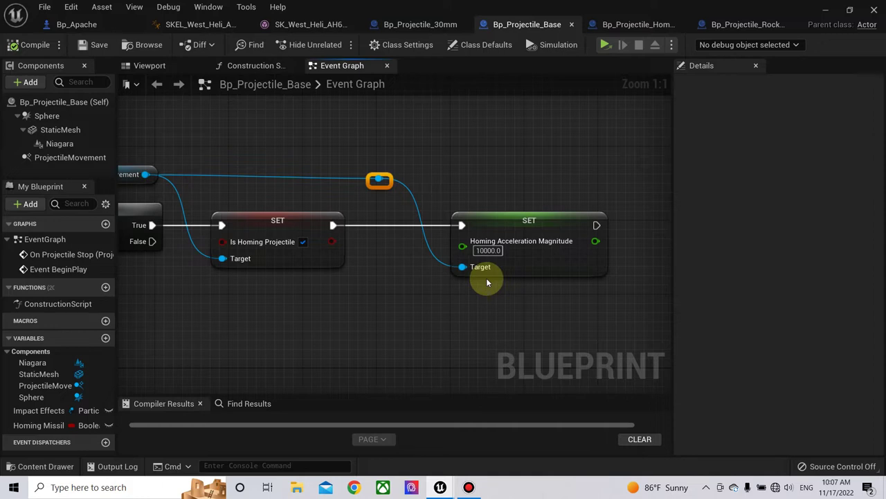
mouse_move(348, 322)
right_down()
mouse_move(465, 297)
mouse_move(254, 280)
right_up()
scroll(464, 296, down, 1)
scroll(274, 279, down, 2)
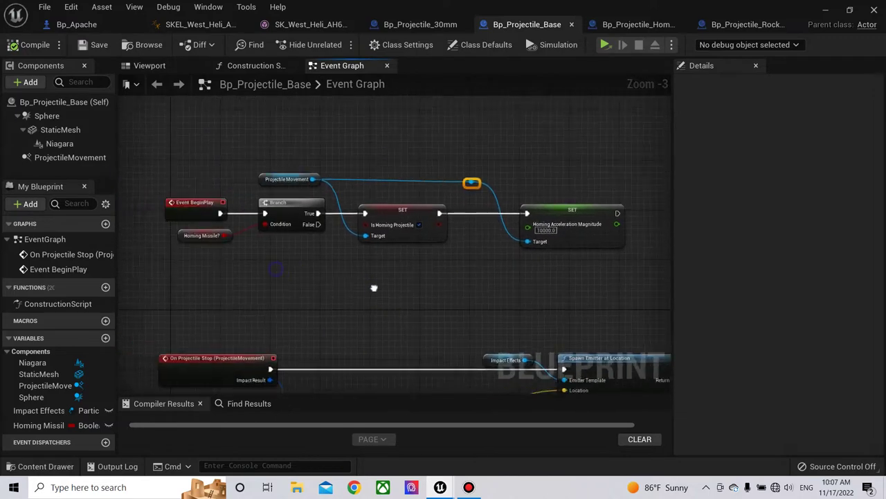
right_drag(484, 183, 435, 207)
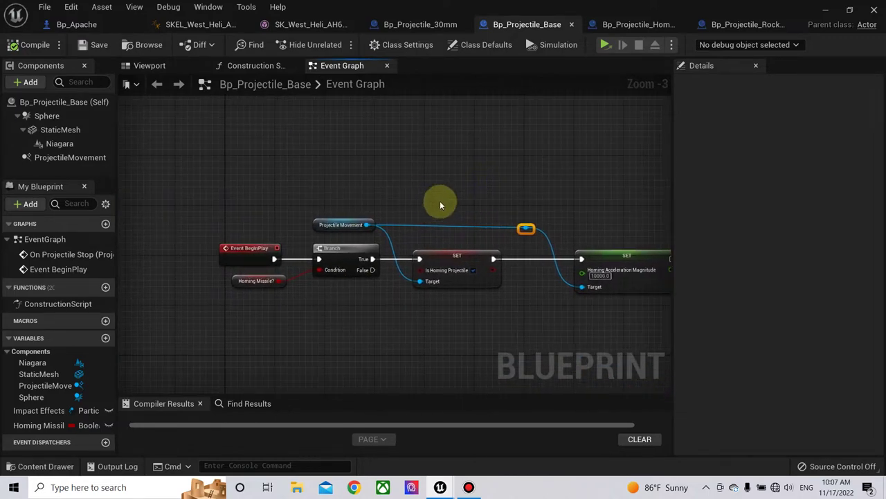
click(99, 24)
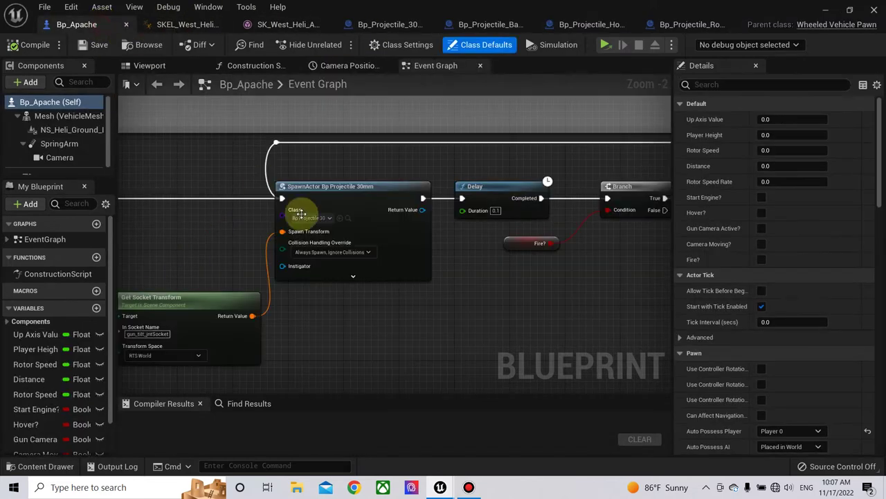
Step: Navigate the Bp_Apache graph to centre the rocket-firing input nodes
scroll(353, 289, down, 3)
scroll(300, 254, up, 1)
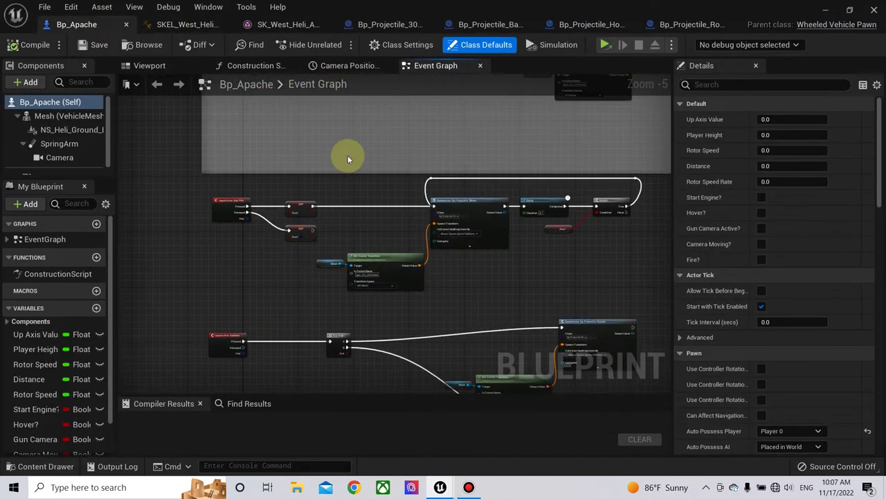
right_drag(347, 155, 358, 232)
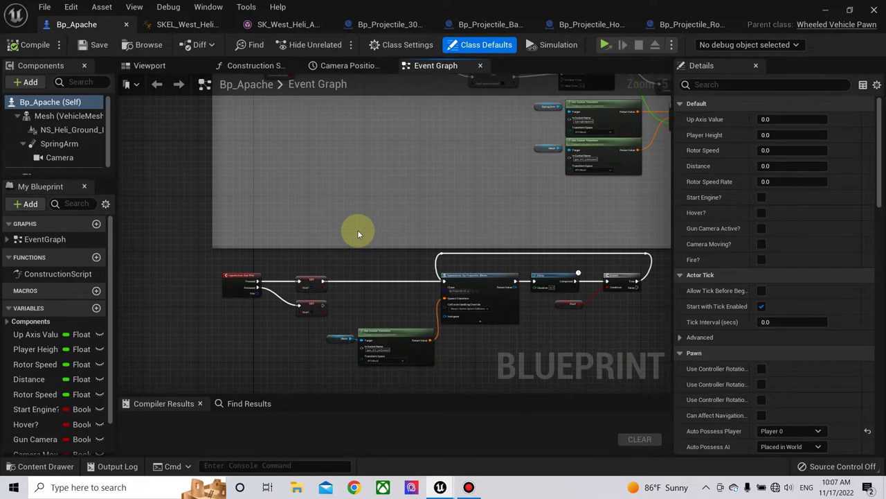
right_drag(392, 261, 292, 94)
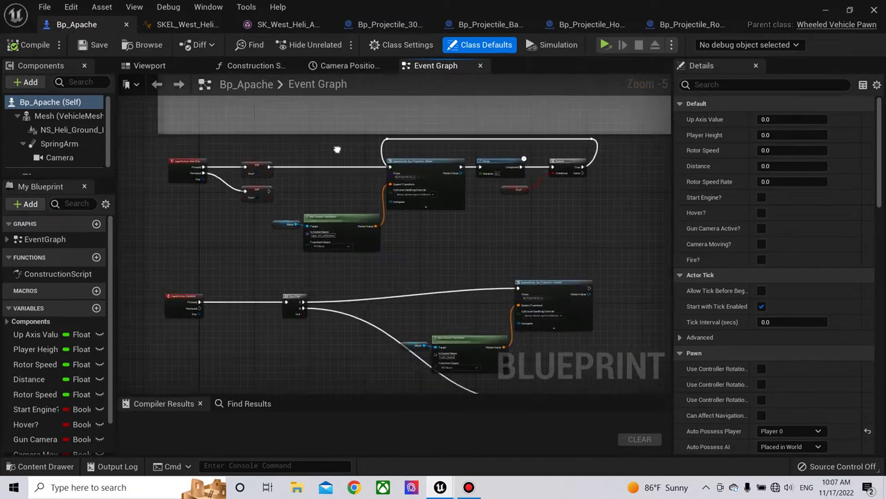
right_drag(200, 207, 256, 119)
scroll(273, 145, down, 1)
scroll(273, 145, up, 2)
mouse_move(266, 154)
right_down()
mouse_move(335, 272)
mouse_move(220, 199)
right_up()
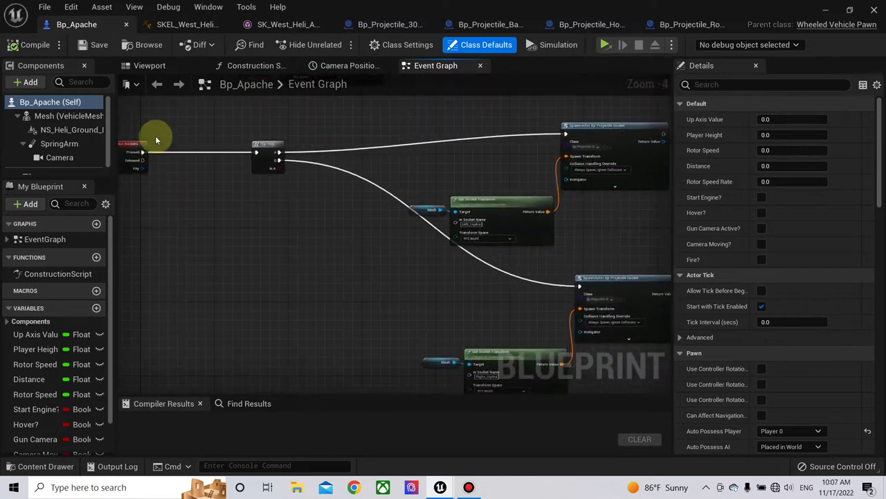
Step: Wrap the rocket-firing nodes in a comment box with Show Bubble When Zoomed enabled
right_drag(277, 246, 529, 307)
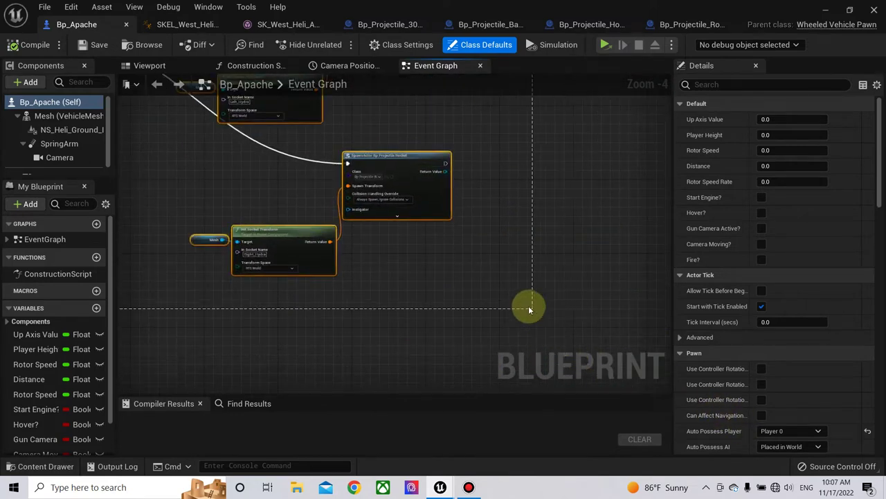
key(ctrl+a)
mouse_move(406, 270)
right_down()
mouse_move(278, 245)
mouse_move(342, 283)
right_up()
scroll(343, 284, down, 1)
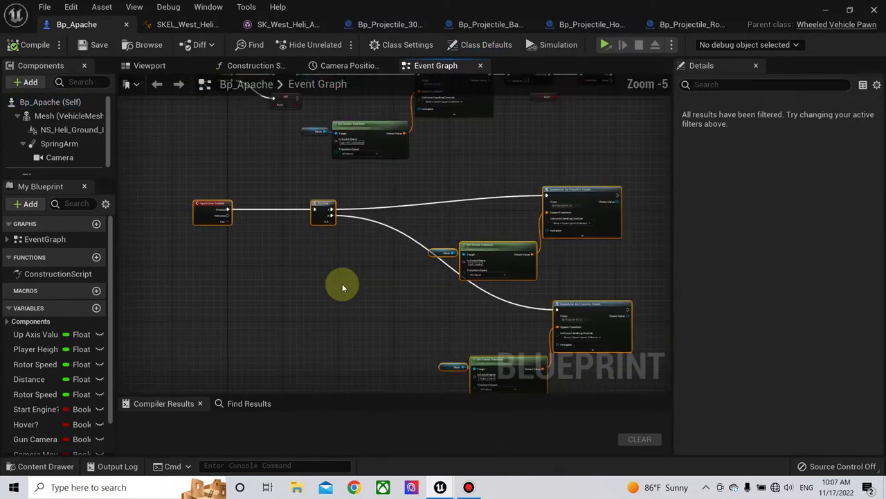
key(c)
text(Fire Rocket)
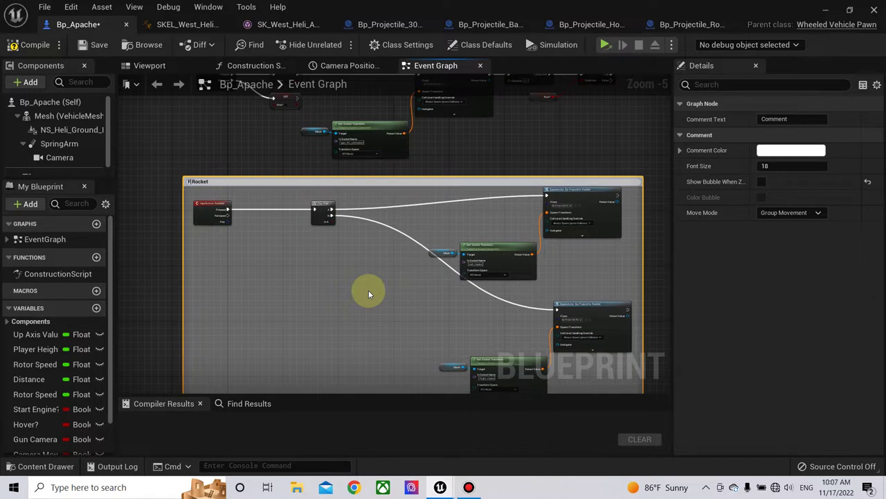
click(761, 182)
text(Fire Rockets)
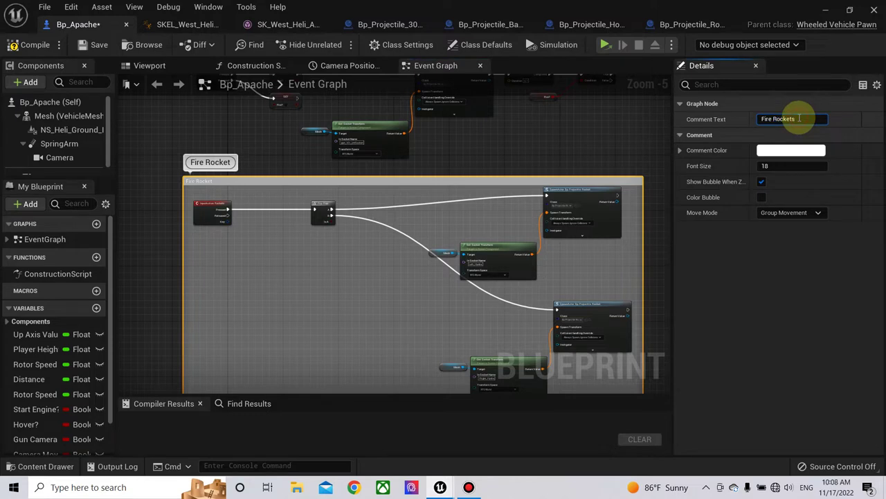
Step: Confirm the Fire Rockets title, then wrap the gun nodes in a Fire Gun comment with zoom bubble
key(Return)
click(14, 44)
right_drag(218, 127, 205, 213)
drag(175, 164, 628, 264)
key(c)
text(Fire Gu)
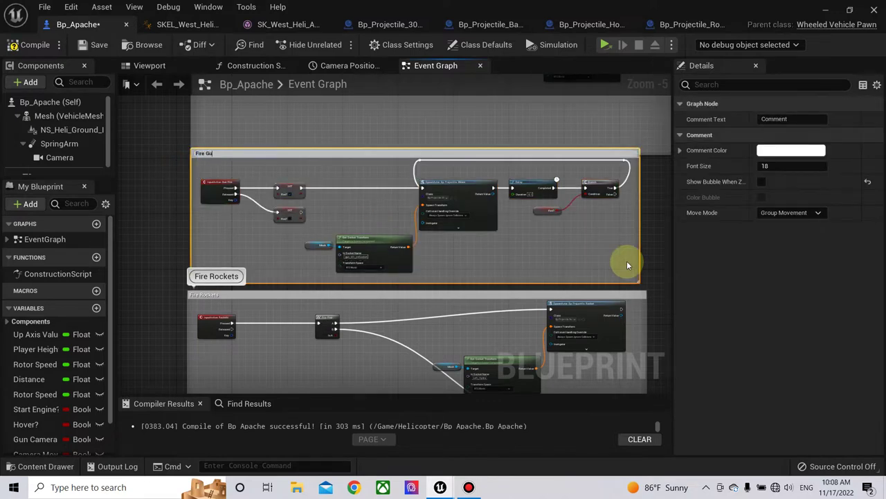
text(n)
click(761, 181)
click(31, 45)
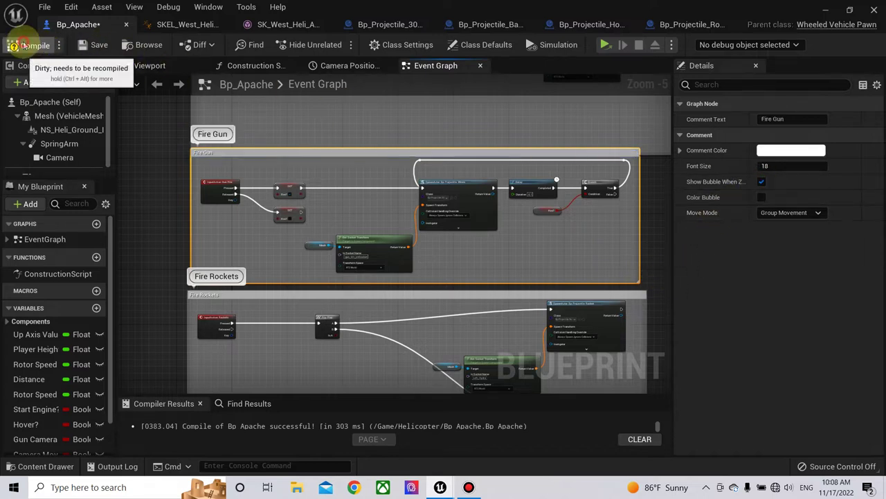
Step: Move the Fire Rockets and Fire Gun groups lower, then compile and save Bp_Apache
scroll(164, 156, down, 2)
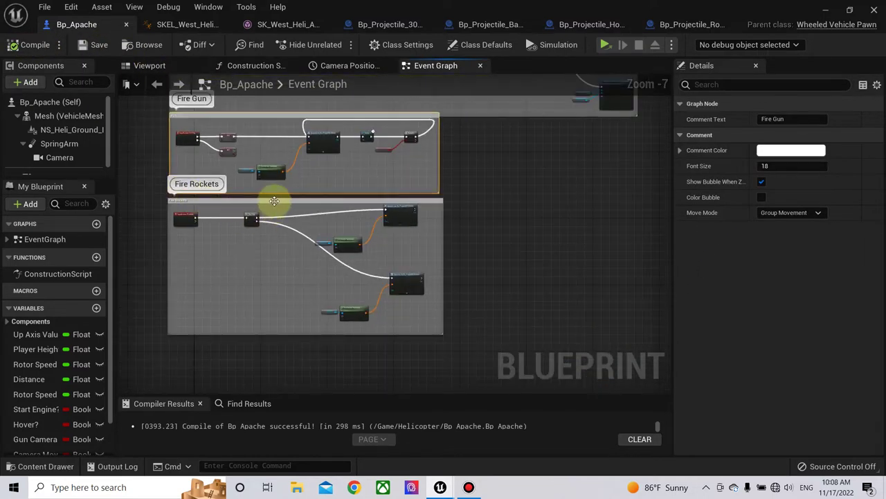
drag(275, 202, 272, 233)
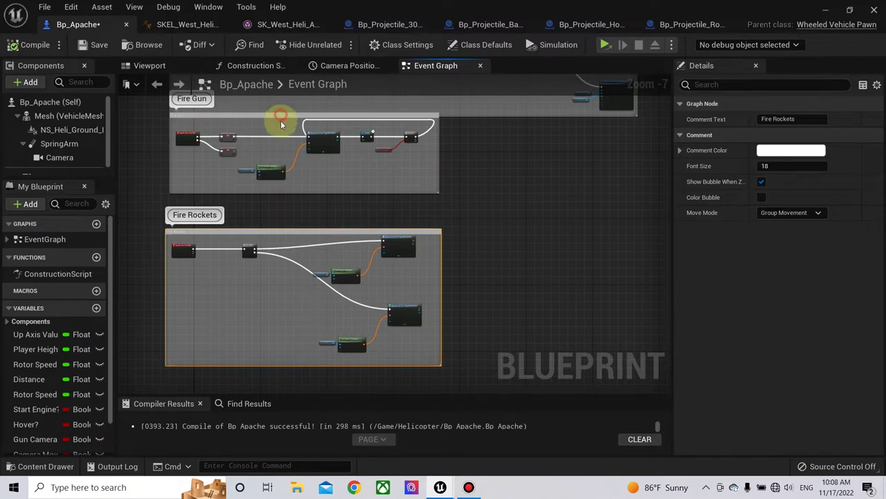
drag(281, 125, 281, 143)
right_drag(257, 124, 276, 187)
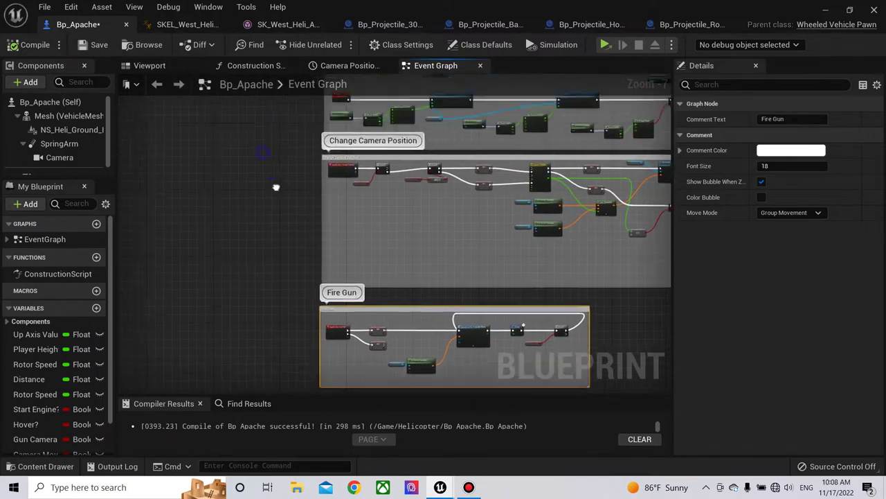
click(30, 44)
scroll(214, 178, up, 1)
scroll(278, 212, up, 1)
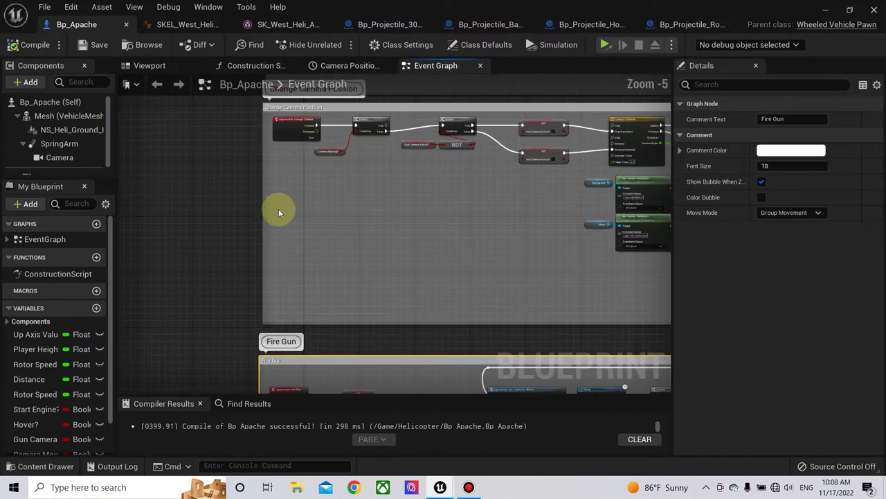
scroll(336, 203, down, 2)
right_drag(279, 283, 279, 173)
scroll(239, 256, up, 1)
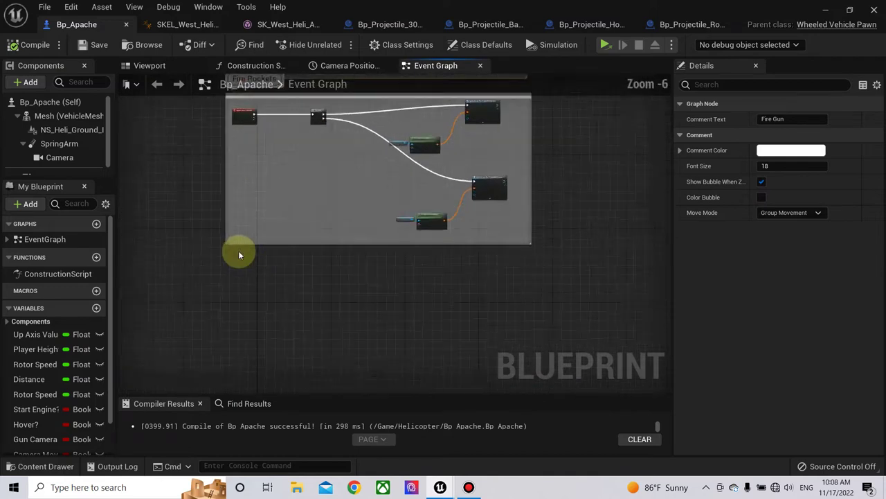
scroll(239, 256, up, 1)
Step: Add an InputAction Homing Missile event node to the Bp_Apache graph
right_click(239, 301)
text(homing)
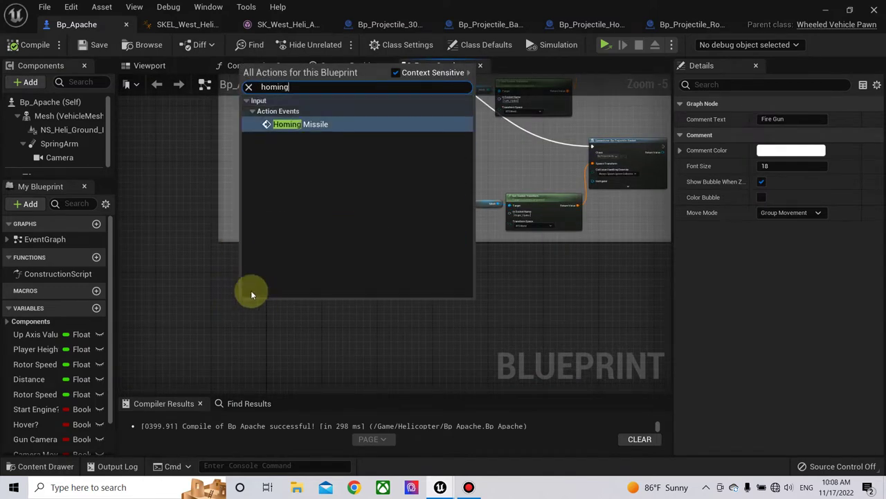
click(307, 124)
scroll(298, 303, up, 1)
scroll(298, 303, up, 2)
right_drag(303, 288, 325, 273)
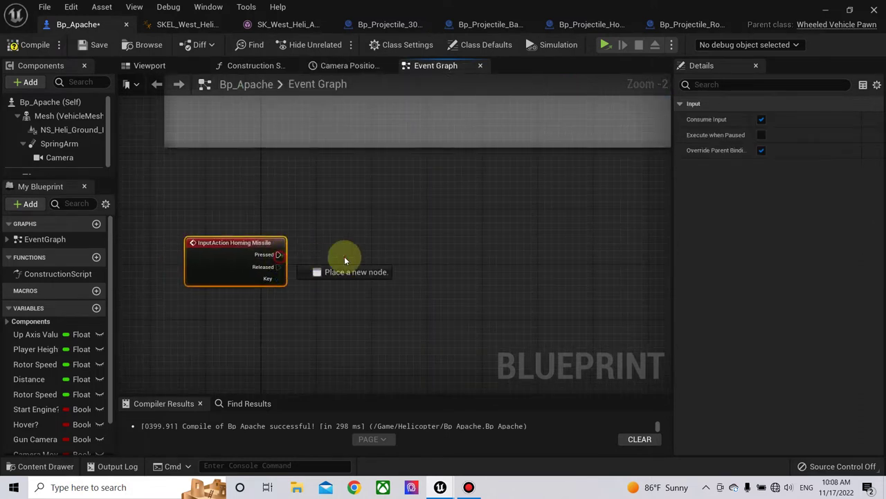
Step: Wire a SpawnActor from Class to Pressed that spawns Bp_Projectile_HommingMissile
drag(480, 255, 480, 254)
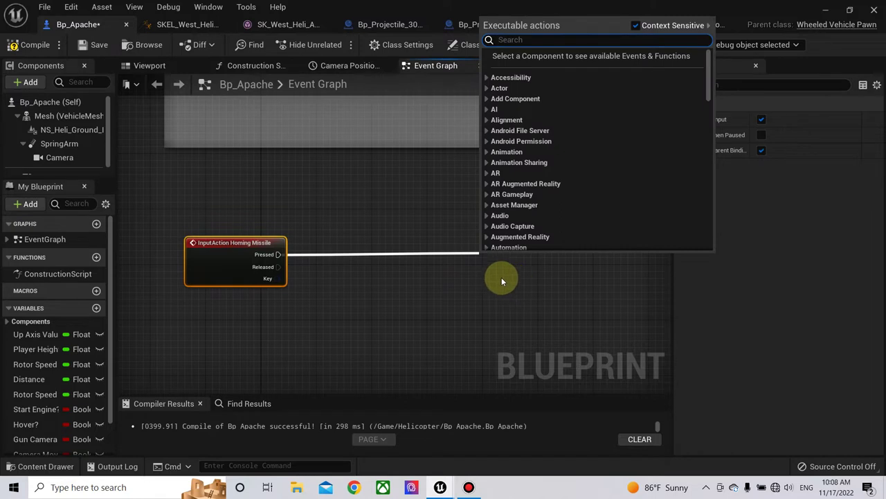
text(spawn)
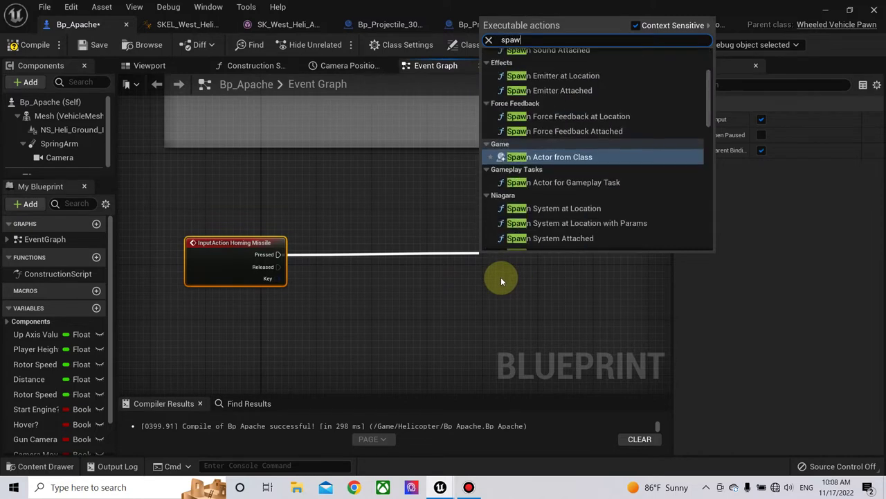
click(562, 156)
right_drag(475, 282, 394, 234)
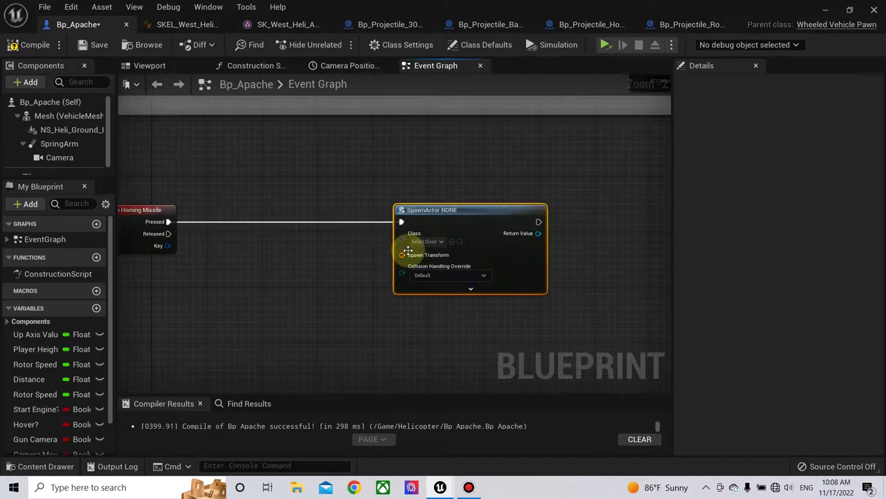
click(433, 247)
text(ho)
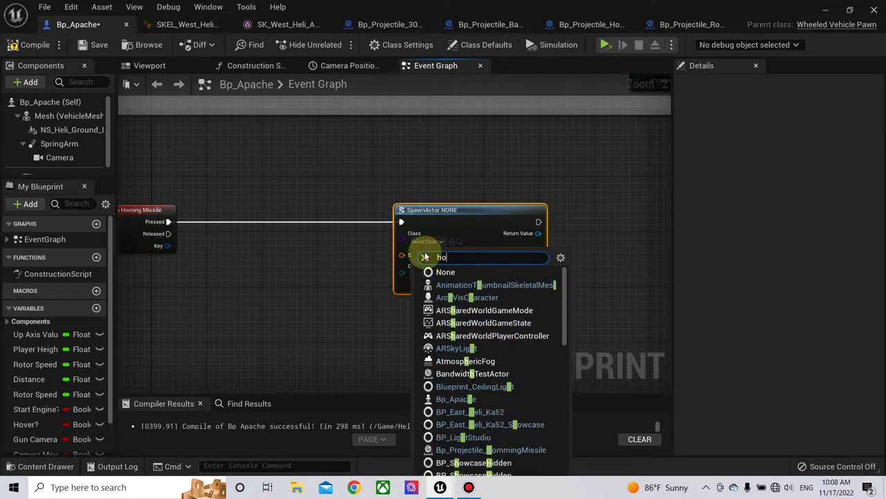
text(min)
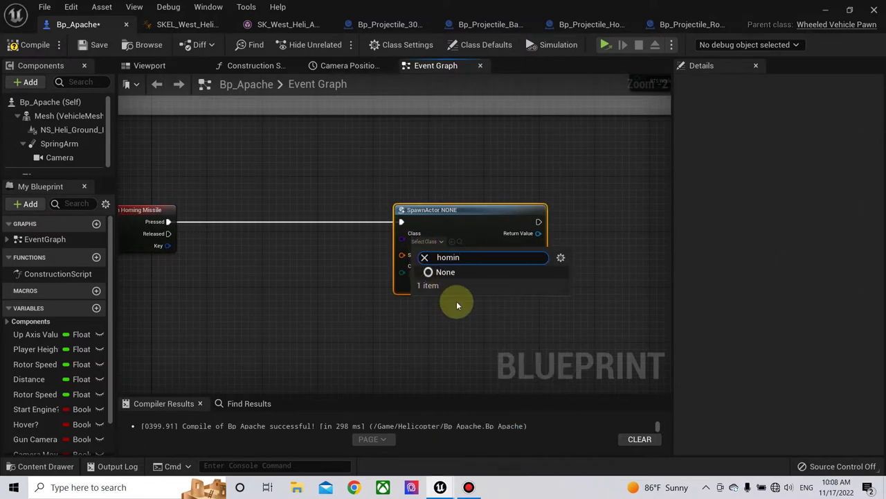
key(BackSpace)
key(BackSpace)
key(BackSpace)
key(BackSpace)
key(BackSpace)
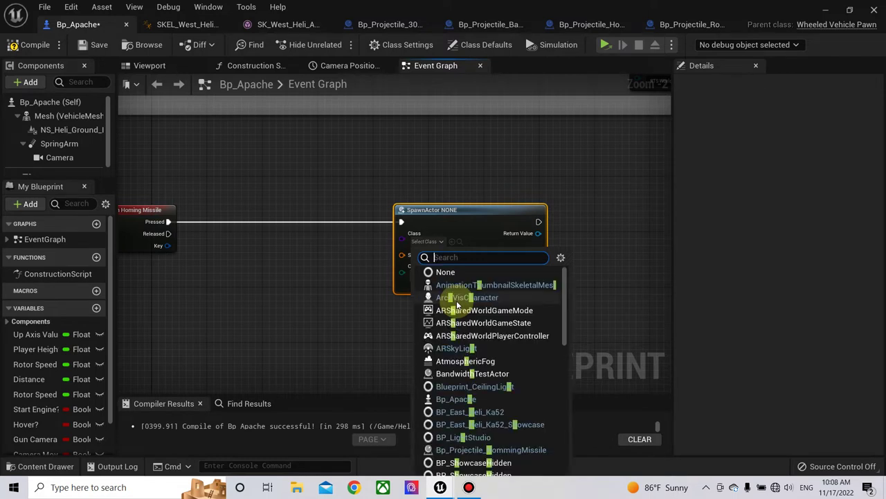
text(pro)
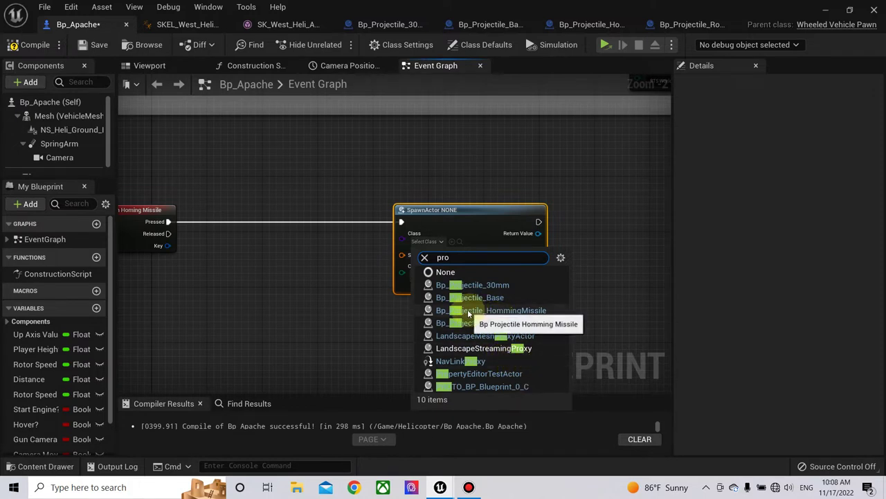
click(502, 310)
right_drag(337, 305, 421, 298)
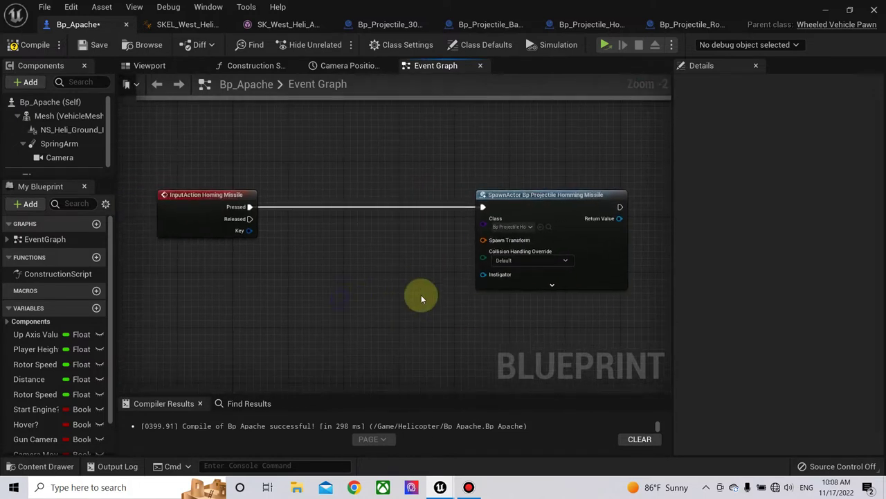
click(183, 24)
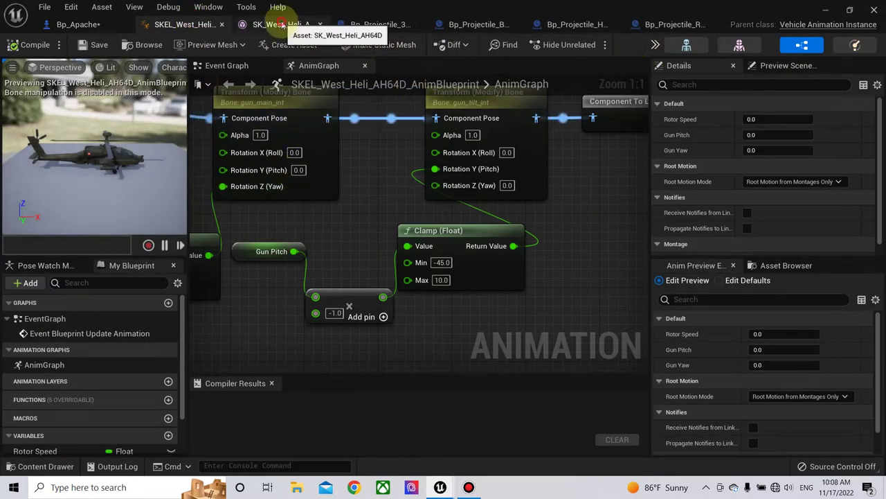
Step: Open SK_West_Heli_AH64D, filter the skeleton by 'rocket', and select lf_rocket_jnt
click(278, 24)
scroll(117, 249, down, 1)
scroll(118, 248, down, 4)
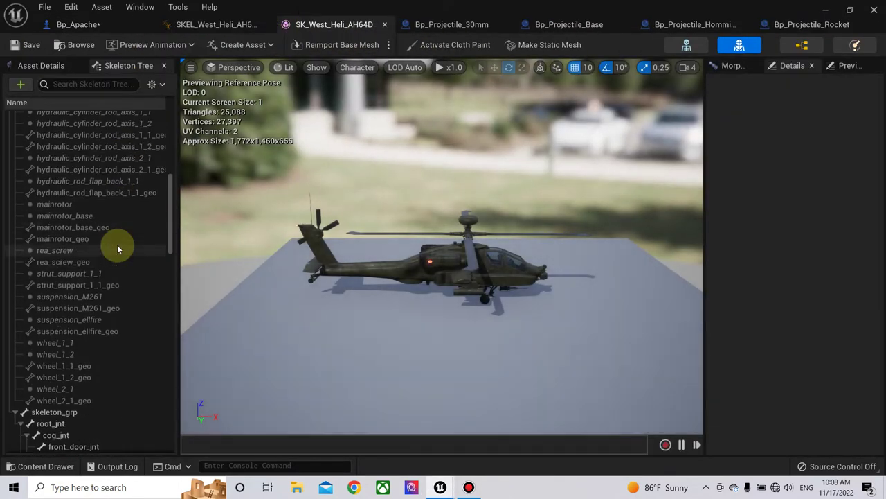
click(102, 84)
text(rocket)
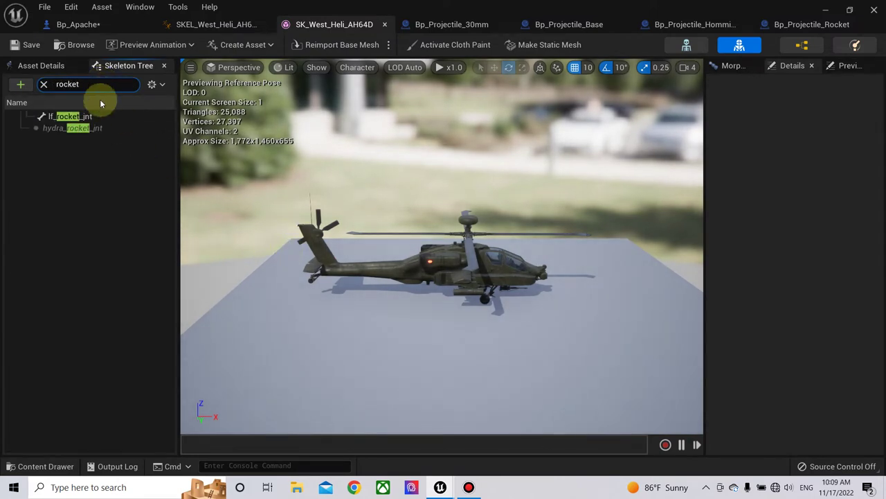
click(83, 116)
Step: Zoom in on the left rocket pod, try translating lf_rocket_jnt along X, then deselect it
alt+drag(442, 249, 360, 229)
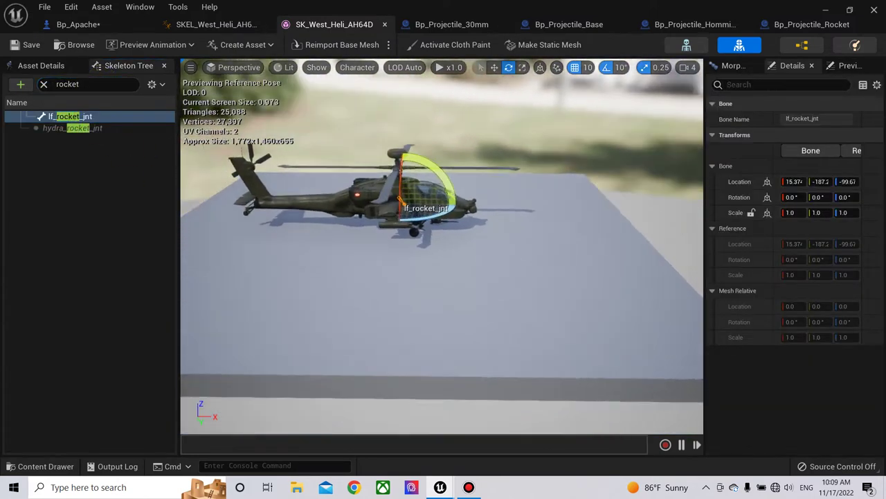
alt+drag(442, 250, 387, 263)
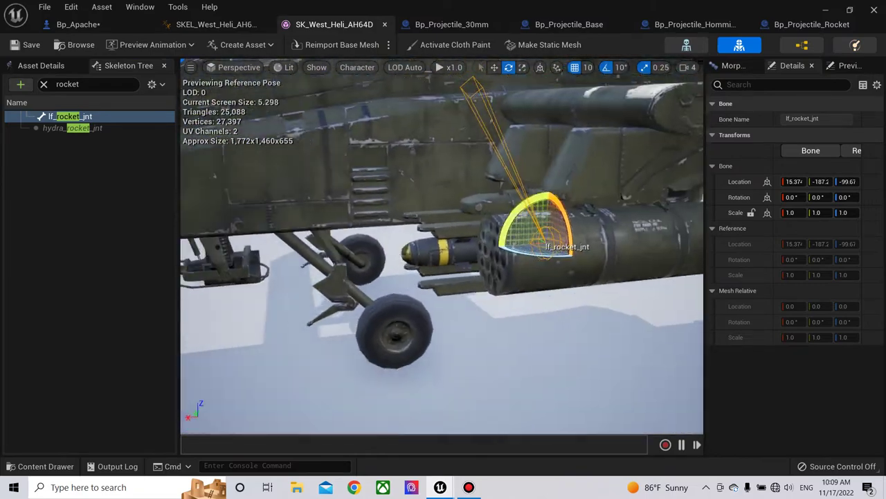
alt+drag(441, 249, 289, 290)
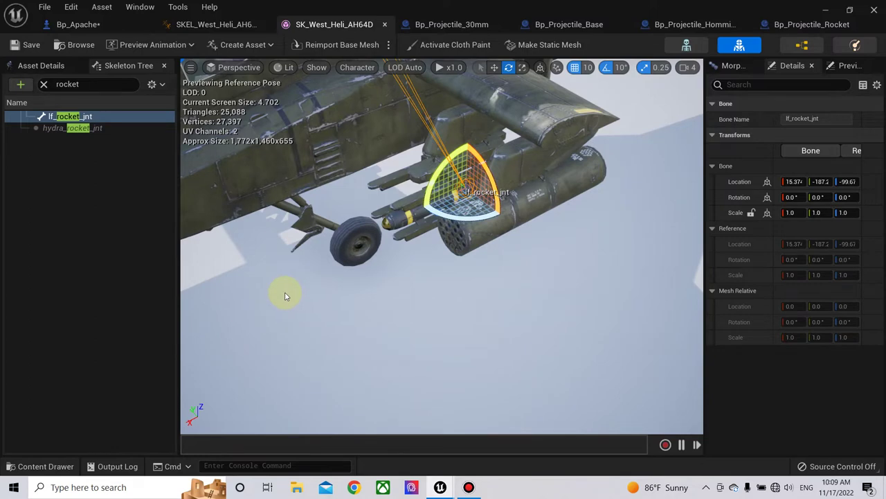
alt+drag(394, 336, 391, 317)
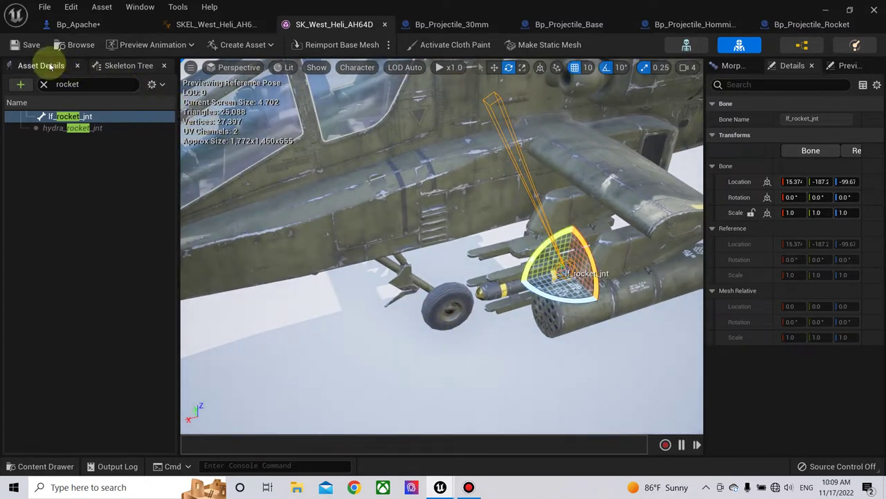
click(494, 67)
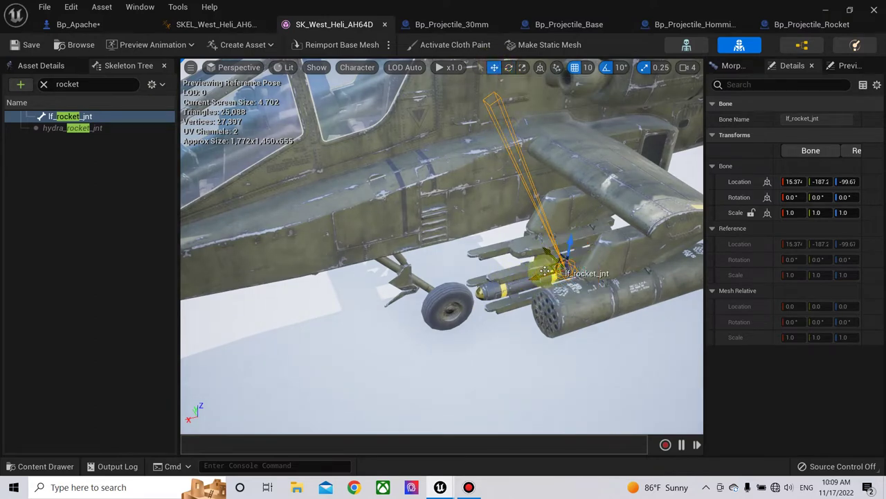
mouse_move(536, 276)
mouse_down()
mouse_move(411, 314)
mouse_move(516, 284)
mouse_up()
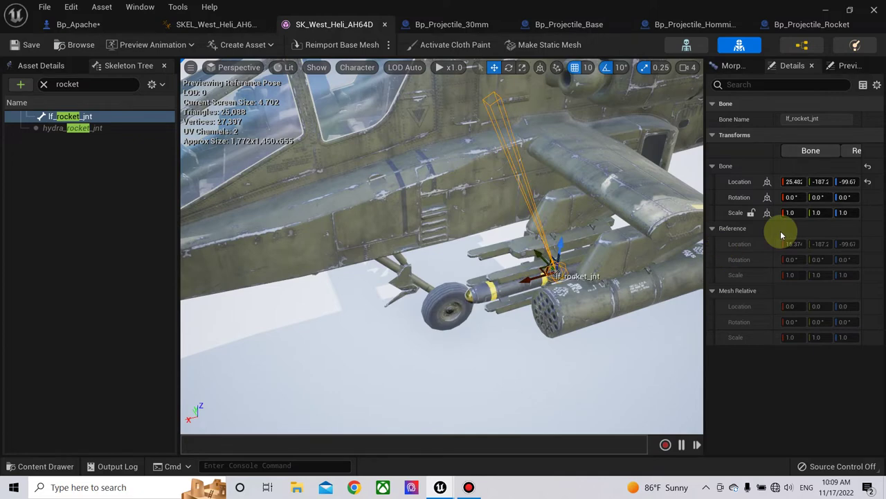
click(444, 348)
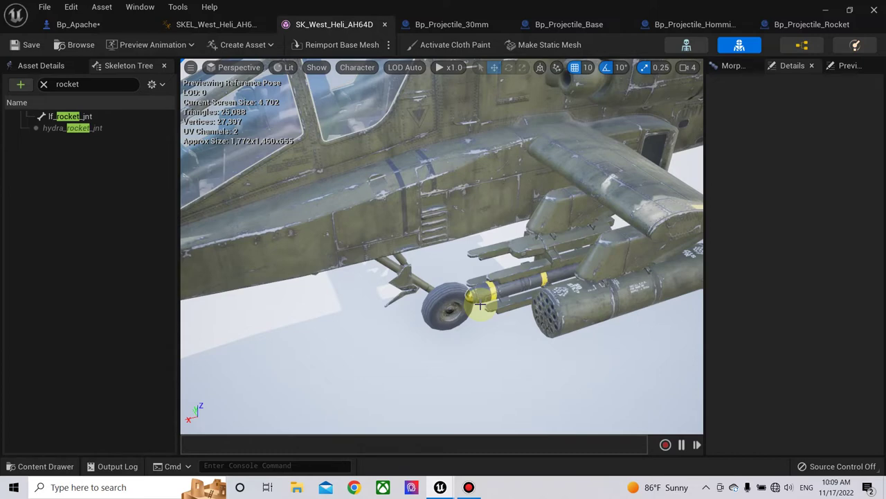
Step: Add a socket to lf_rocket_jnt and rename it Homing Missile
right_click(66, 118)
click(100, 166)
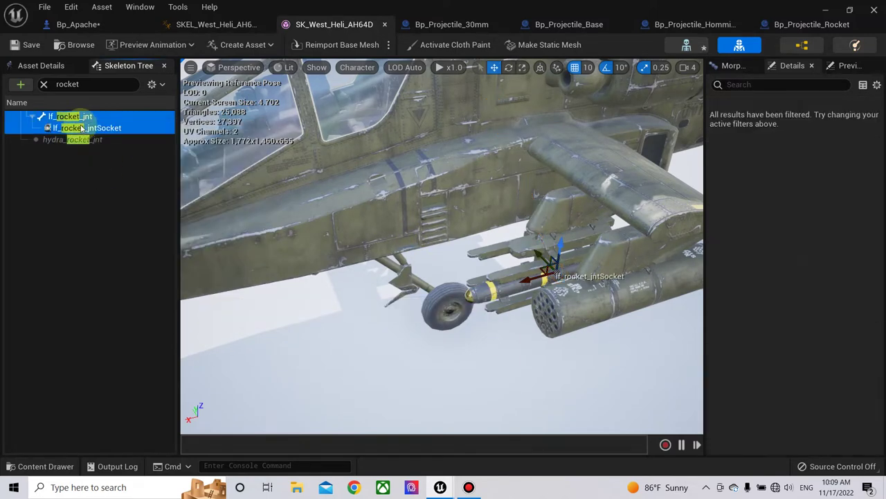
click(81, 129)
click(81, 128)
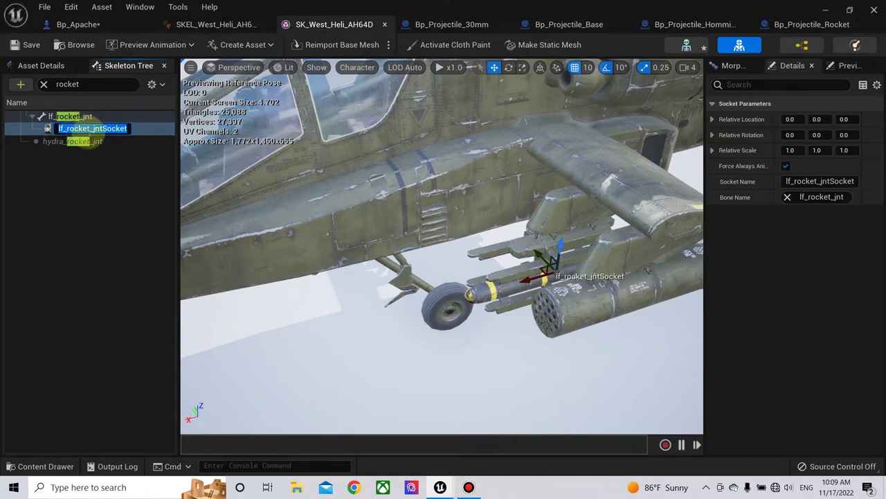
text(Homing Missile)
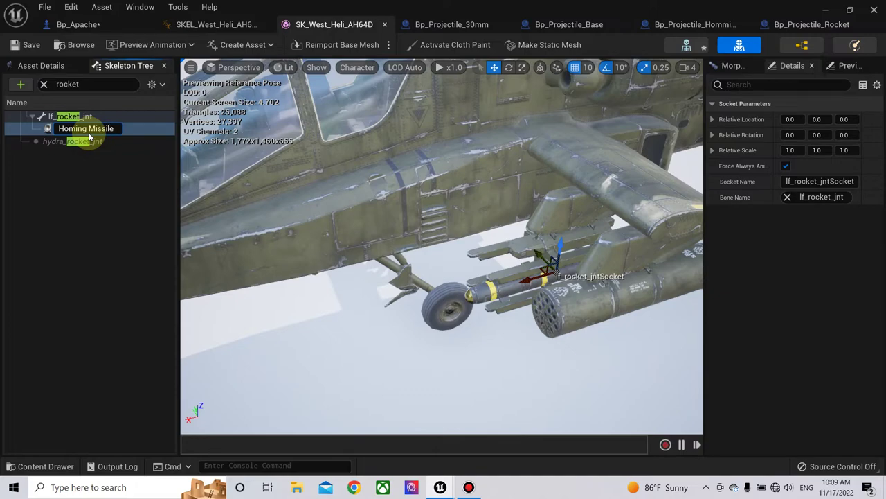
key(Return)
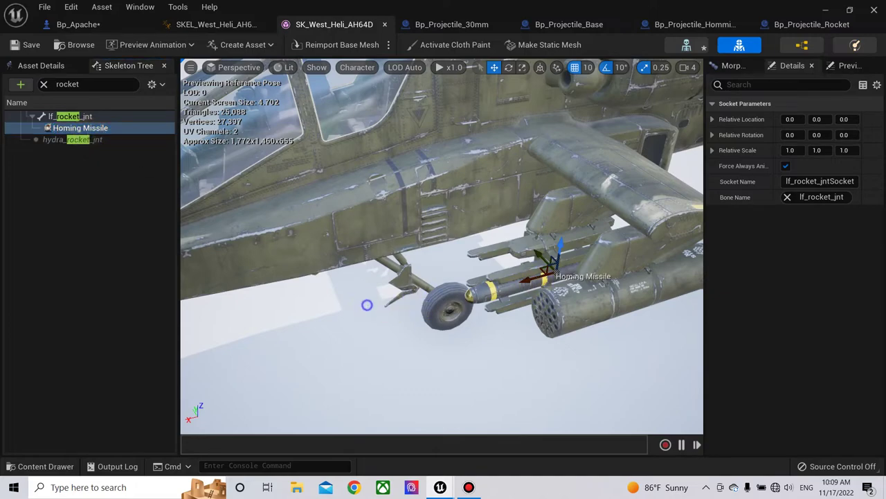
Step: Zoom in on the Homing Missile socket at the rocket pod and save the mesh
drag(367, 305, 453, 283)
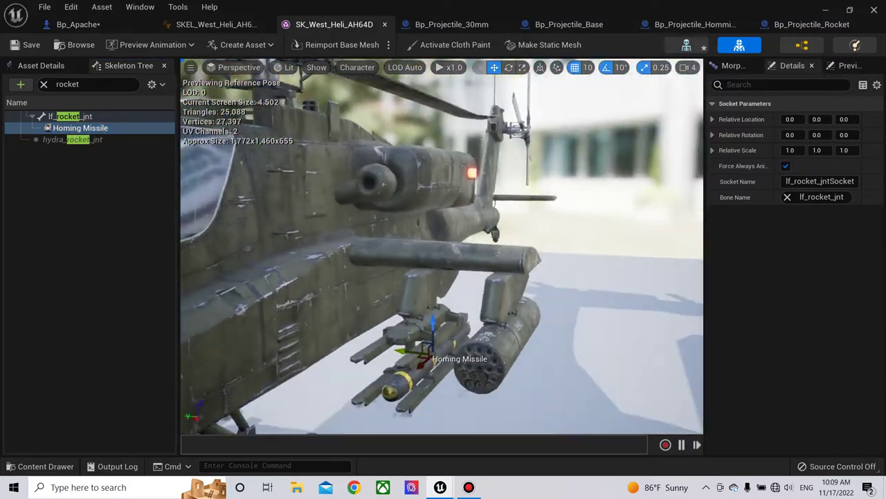
scroll(343, 330, up, 3)
scroll(342, 330, up, 3)
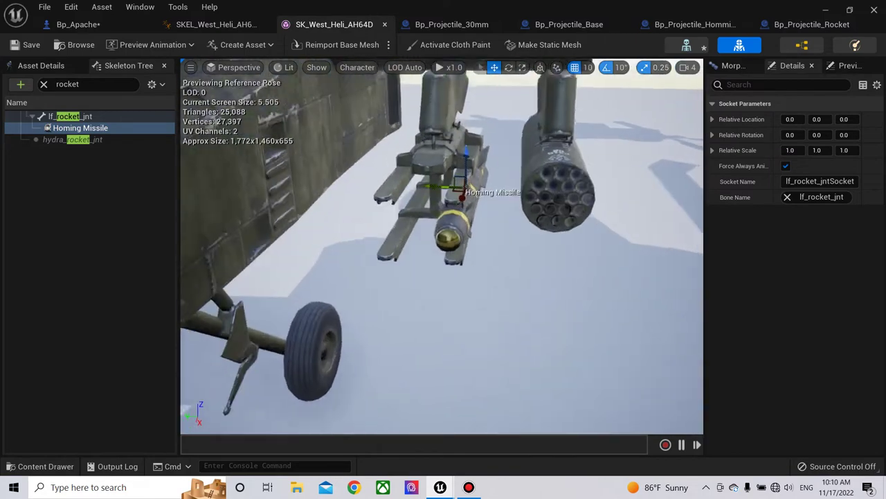
drag(444, 277, 457, 249)
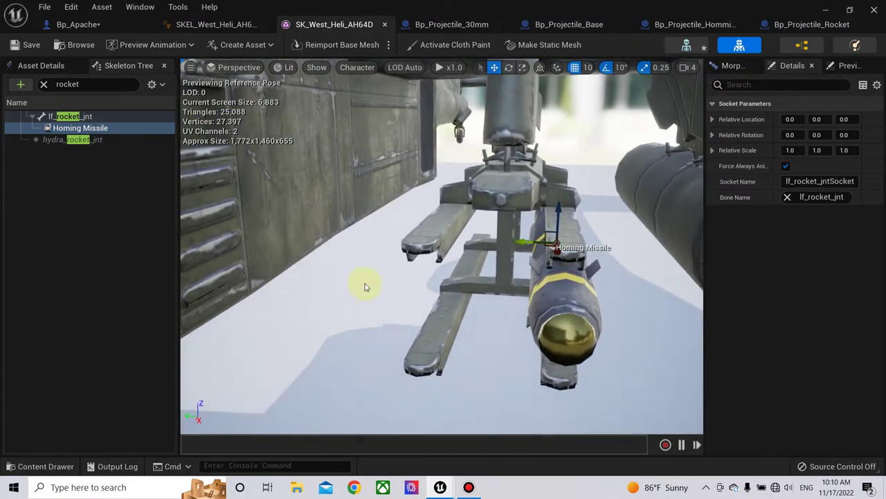
mouse_move(365, 287)
mouse_down()
mouse_move(409, 254)
mouse_move(416, 297)
mouse_move(238, 173)
mouse_up()
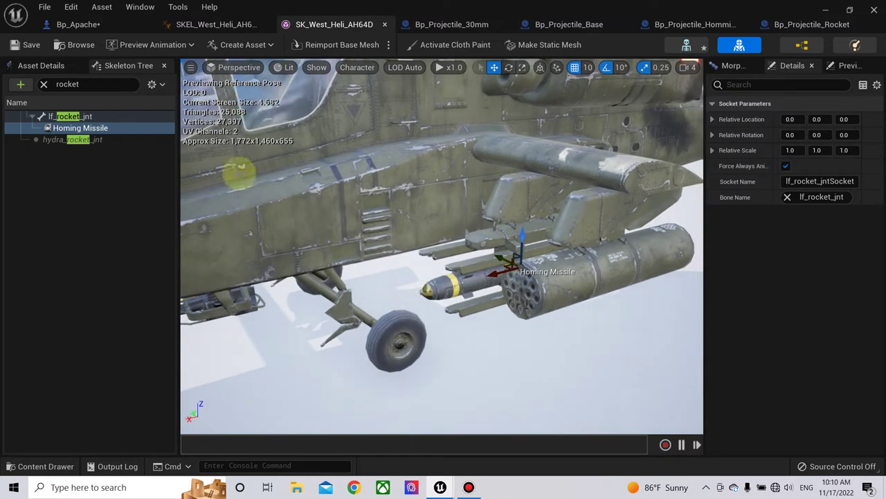
click(31, 44)
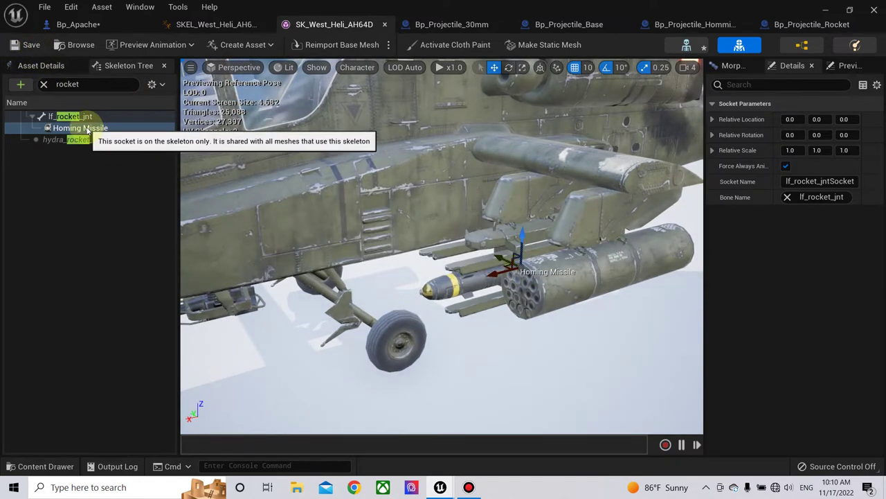
Step: Move the socket forward, set its Relative Location X to 200, and save the mesh
click(499, 271)
drag(497, 275, 329, 318)
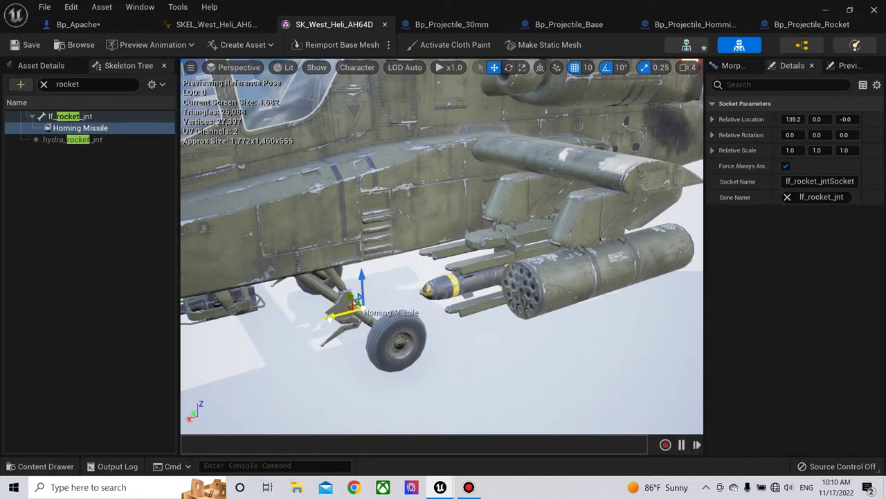
drag(329, 318, 306, 328)
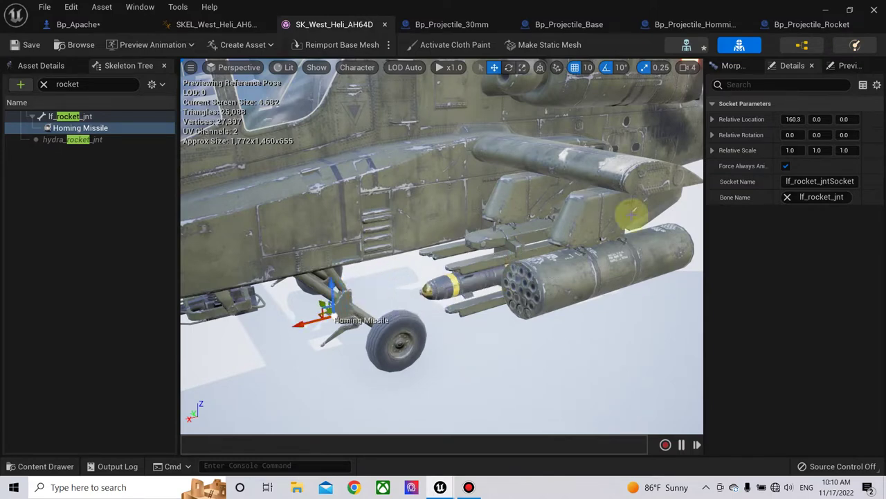
click(792, 119)
click(791, 119)
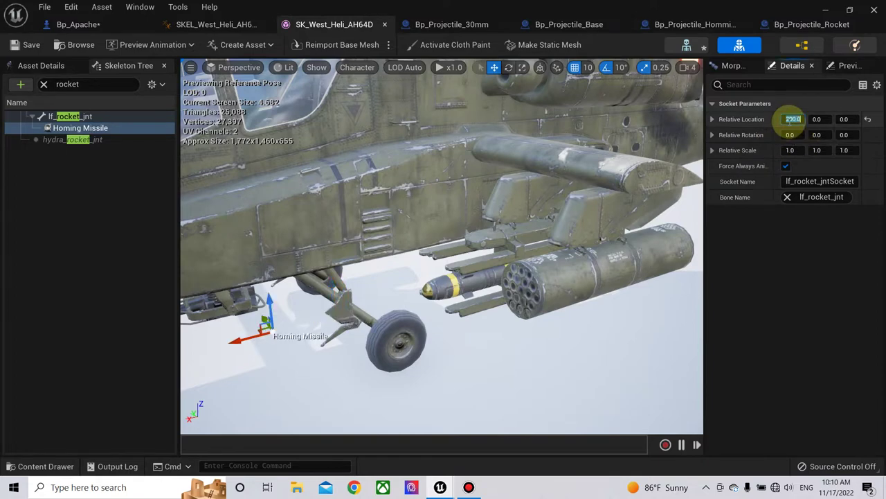
key(Return)
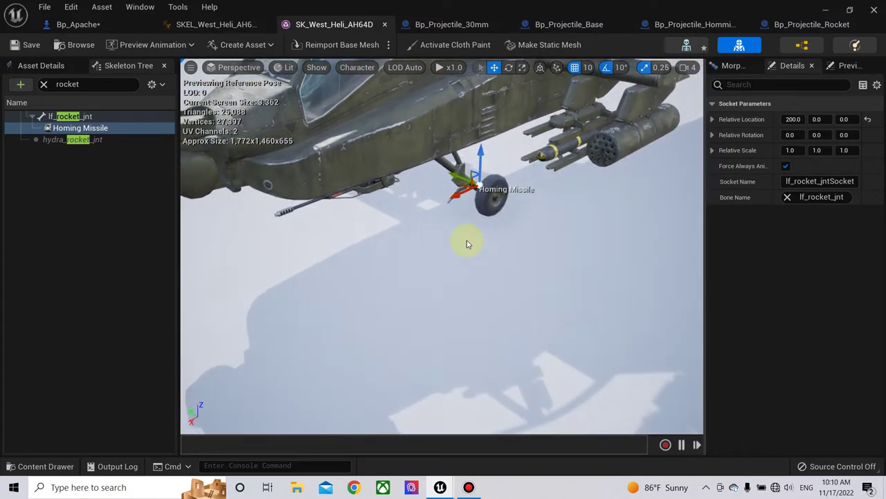
click(28, 44)
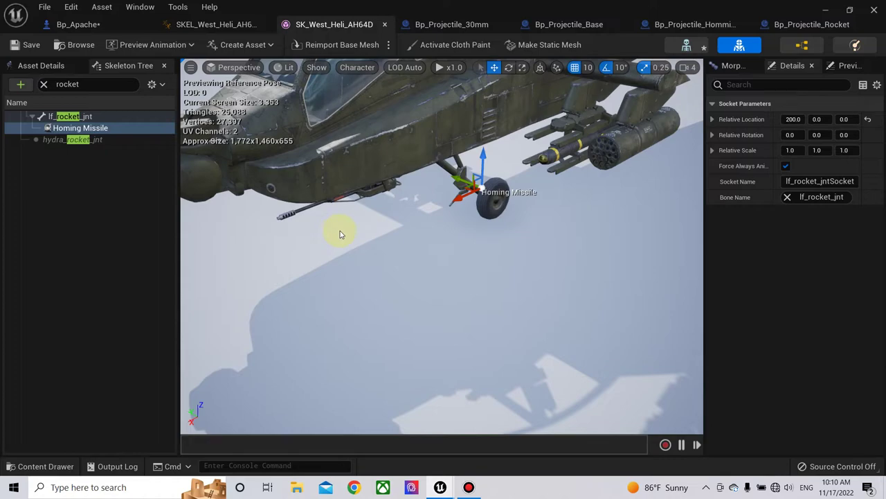
mouse_move(540, 226)
right_down()
mouse_move(485, 270)
mouse_move(542, 223)
right_up()
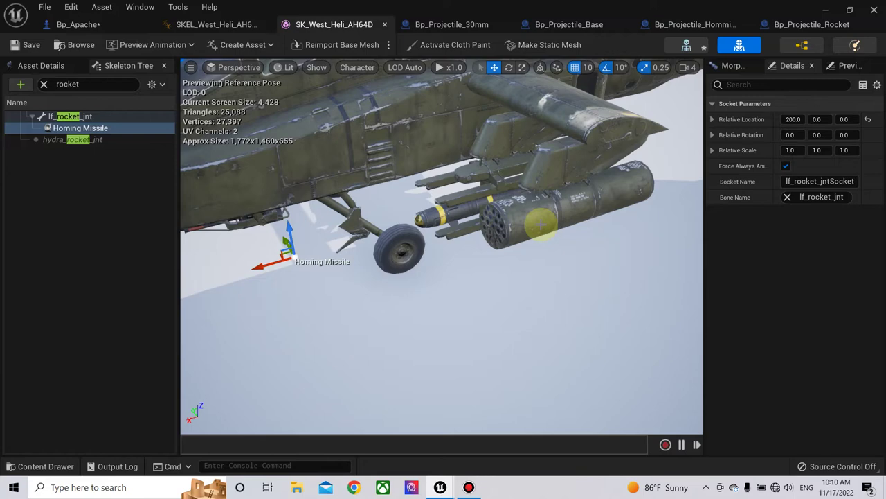
click(25, 45)
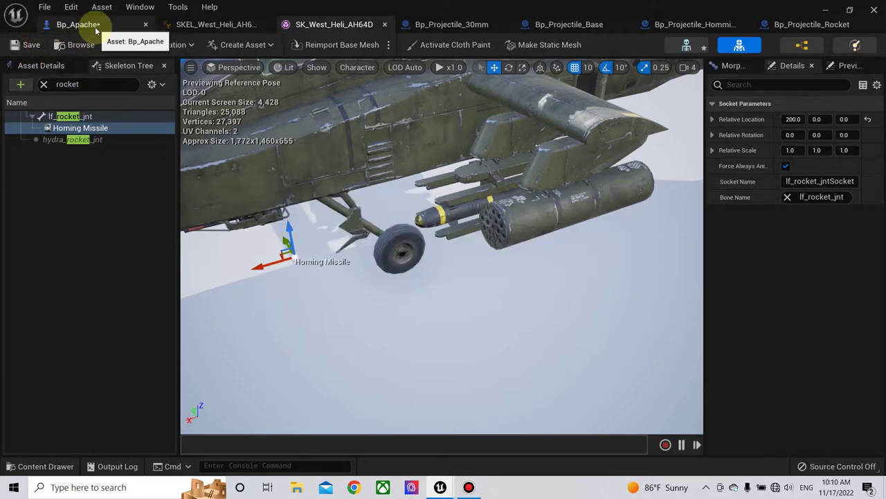
Step: Duplicate the Mesh and Get Socket Transform nodes and wire the transform into the homing missile spawn
click(95, 26)
right_drag(332, 149, 380, 134)
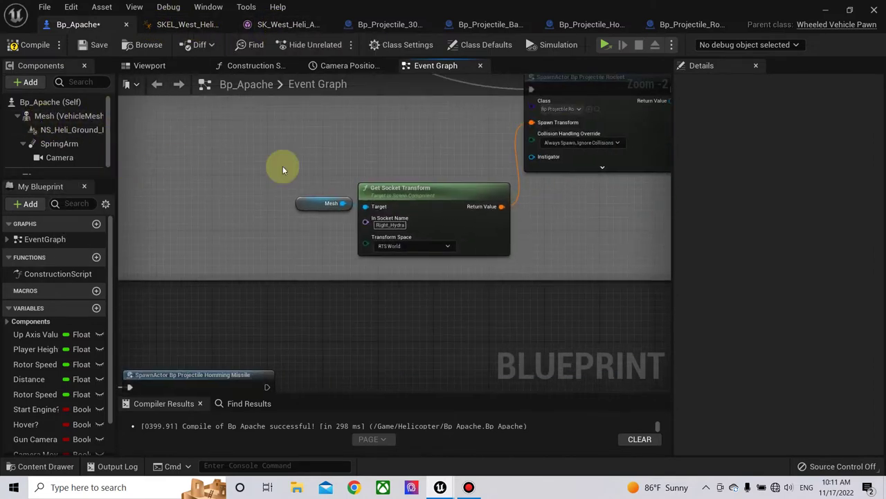
drag(307, 199, 486, 285)
key(ctrl+c)
key(ctrl+v)
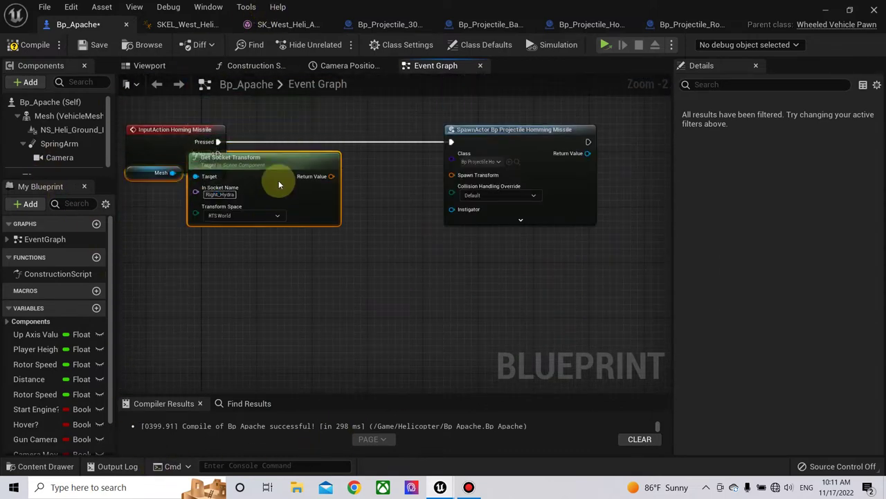
scroll(351, 223, up, 2)
drag(325, 199, 486, 160)
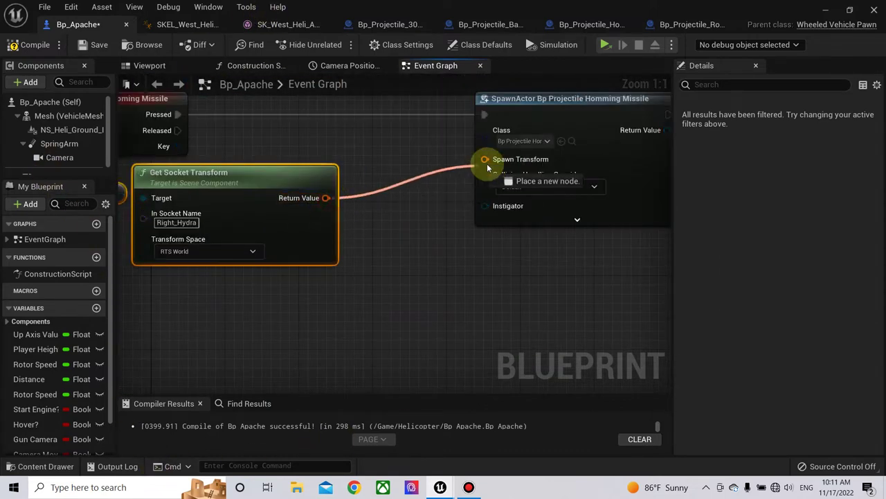
Step: Copy the Homing Missile socket name from the skeleton into In Socket Name and compile
click(294, 24)
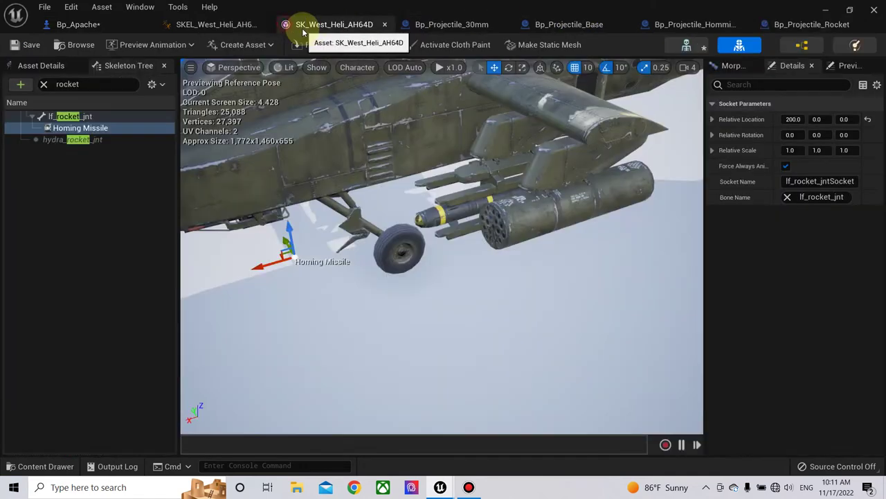
right_click(95, 135)
click(123, 173)
click(79, 25)
click(170, 223)
right_click(170, 222)
click(200, 284)
right_drag(201, 284, 336, 311)
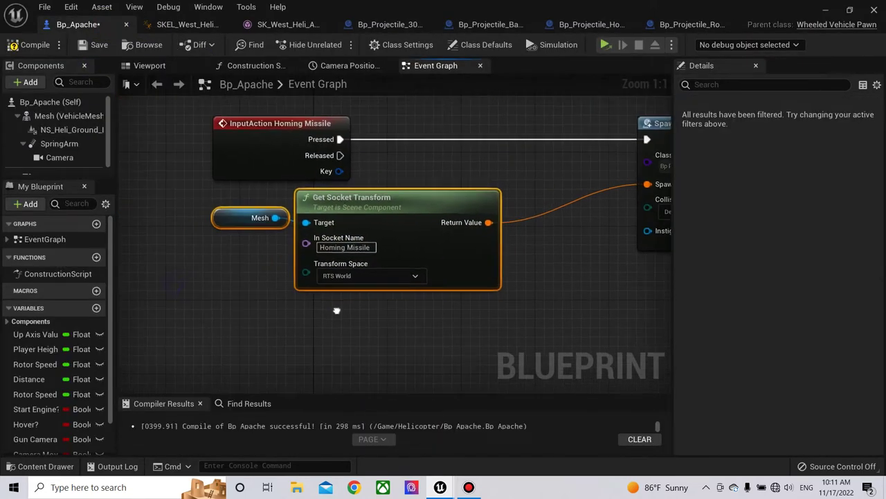
click(31, 44)
Step: Set the spawn's Collision Handling Override to Always Spawn, Ignore Collisions and compile
scroll(415, 249, down, 2)
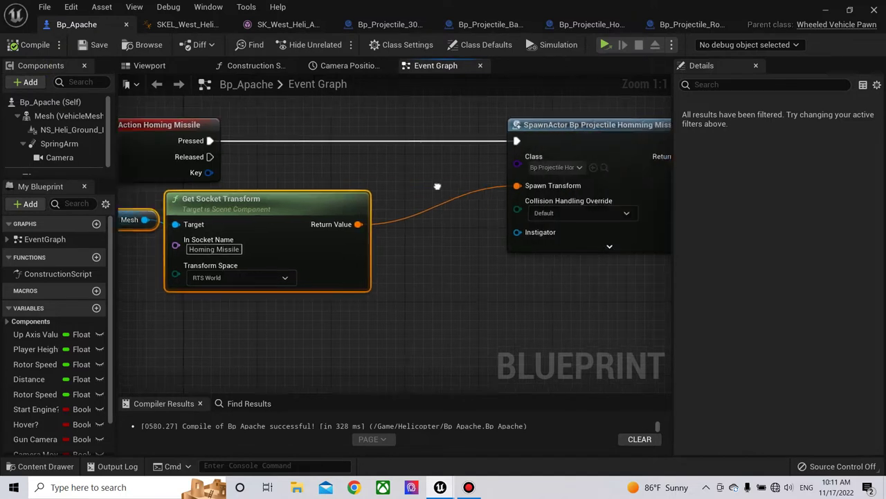
right_drag(392, 181, 289, 212)
scroll(290, 210, up, 2)
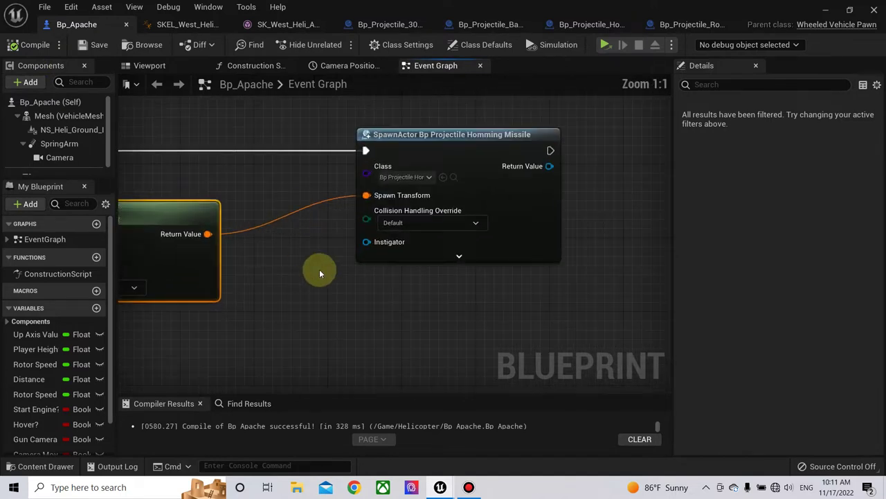
click(421, 224)
click(415, 248)
click(415, 223)
click(408, 241)
click(31, 45)
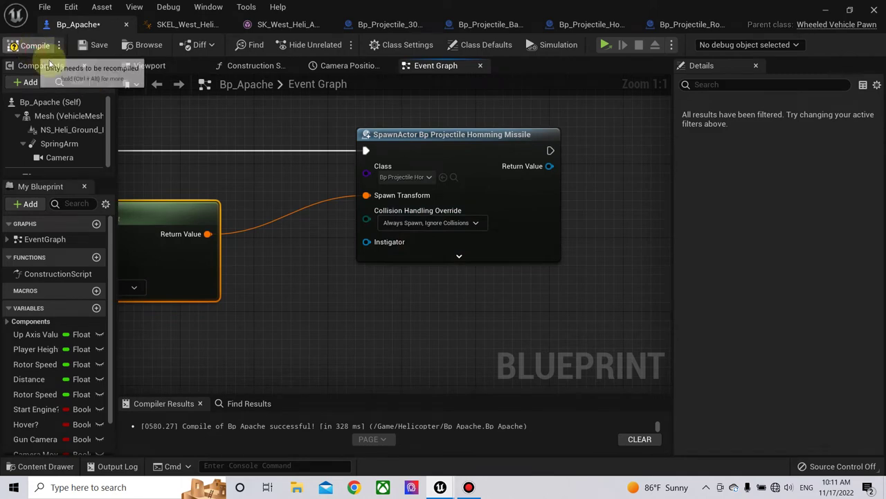
right_drag(240, 134, 404, 257)
scroll(404, 257, down, 4)
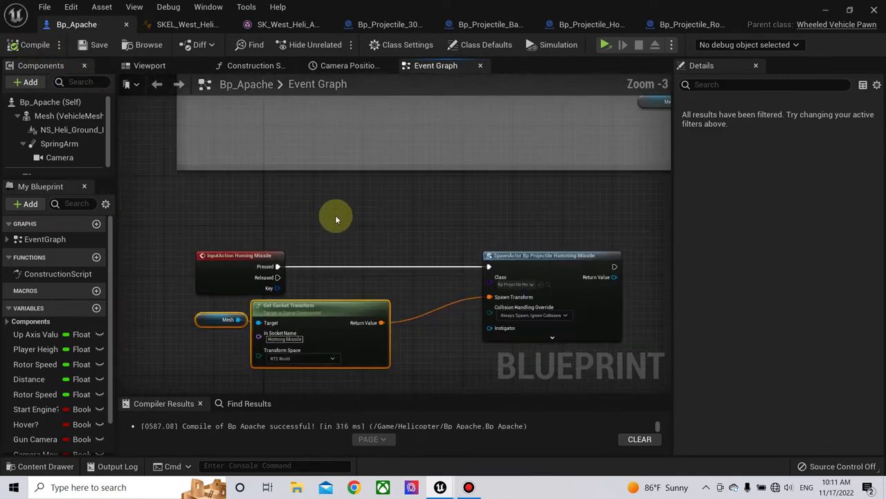
Step: Wrap the three spawn nodes in a 'Fire Homing Missile' comment with Show Bubble When Zoomed, then compile
scroll(216, 207, down, 2)
drag(182, 208, 516, 321)
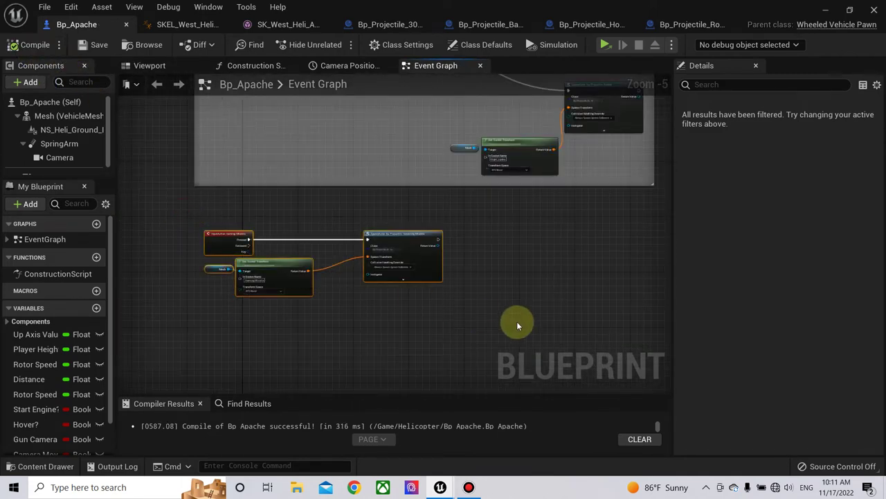
text(c)
text(Fire Homing Missile)
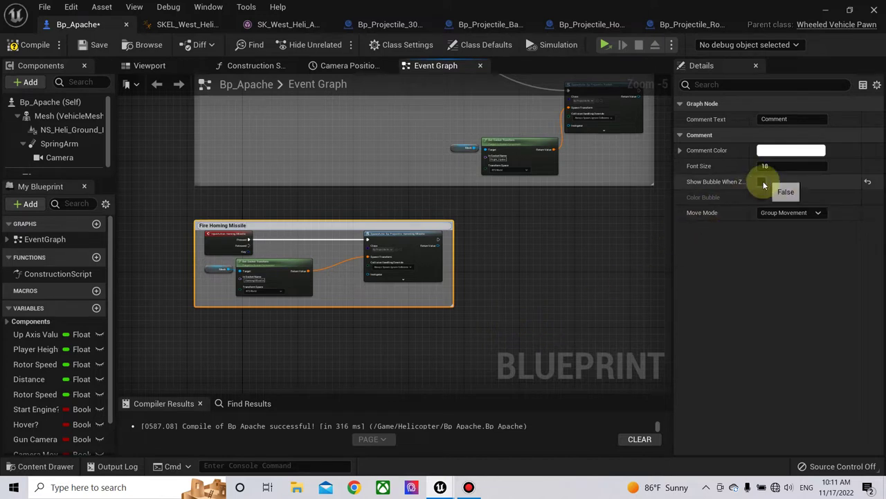
click(762, 182)
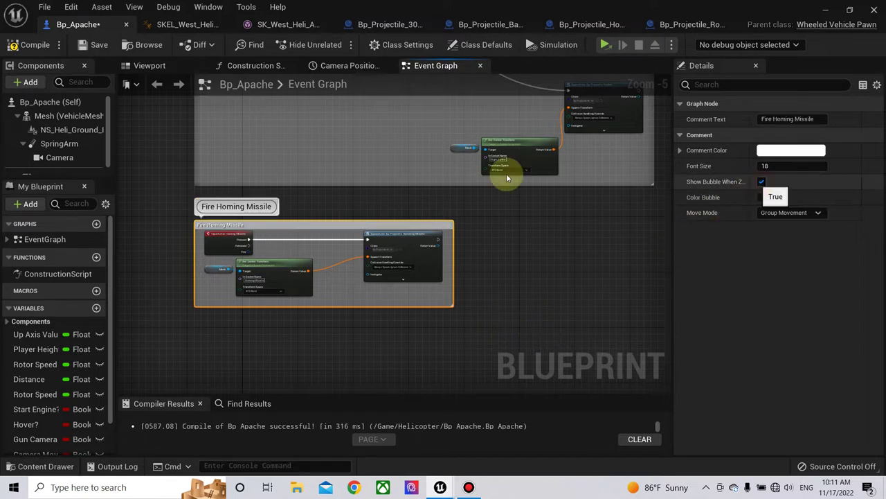
click(27, 44)
Step: Nudge the Fire Homing Missile comment box upward and recentre the graph on it
drag(285, 232, 287, 219)
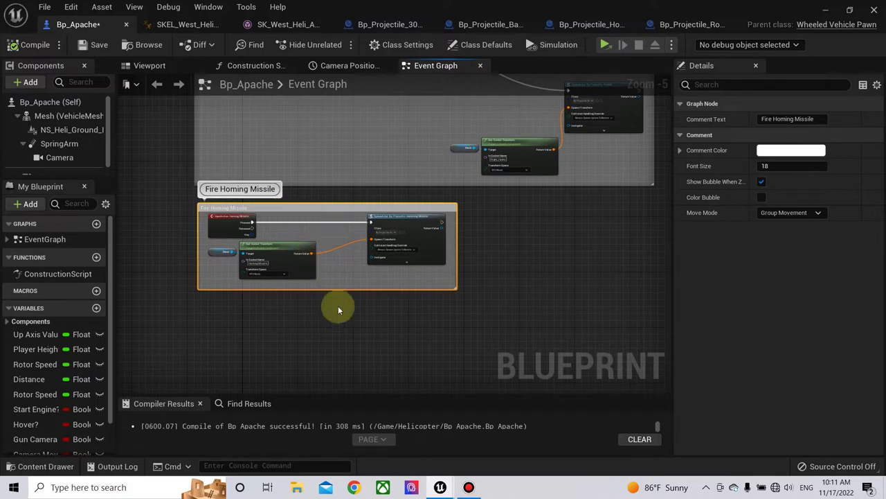
right_drag(352, 324, 360, 261)
scroll(259, 250, up, 1)
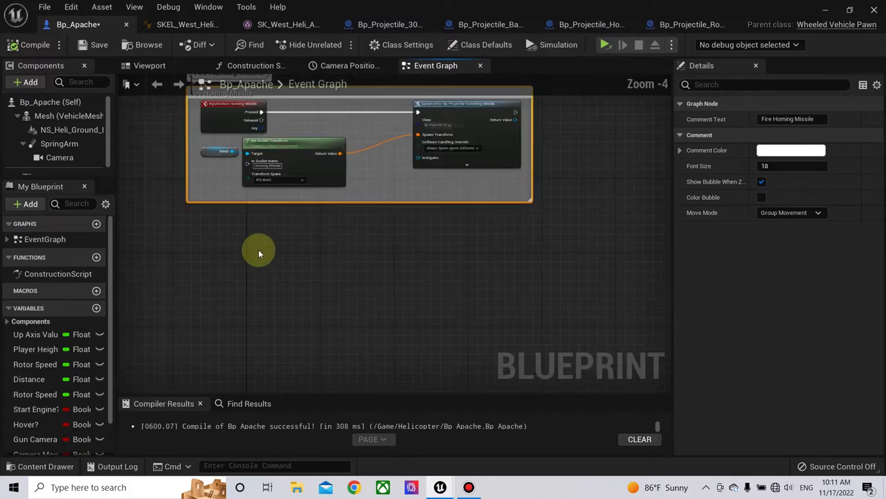
scroll(258, 249, down, 2)
right_drag(270, 253, 331, 250)
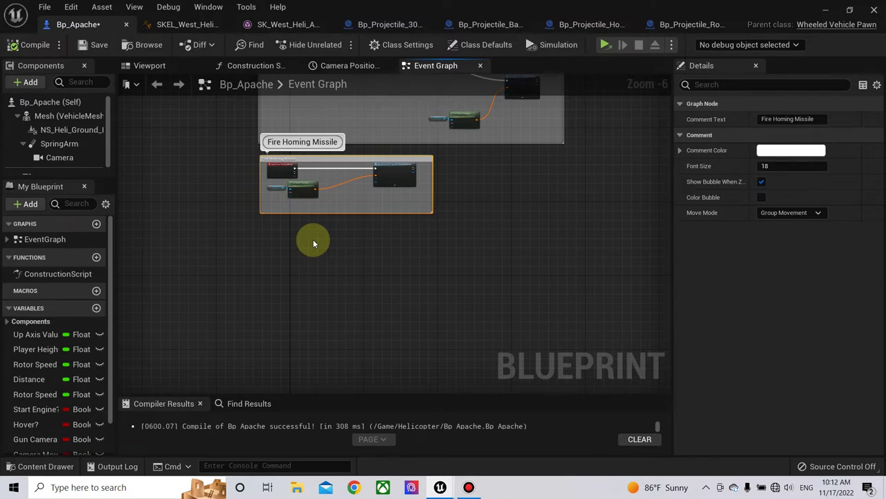
scroll(313, 239, up, 2)
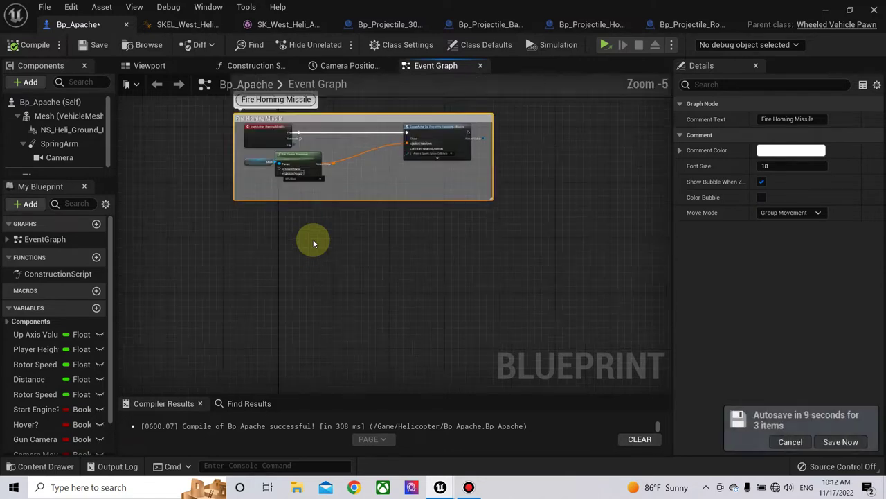
right_click(252, 234)
Step: Add a custom event node, rename it Laser, and compile
text(cu)
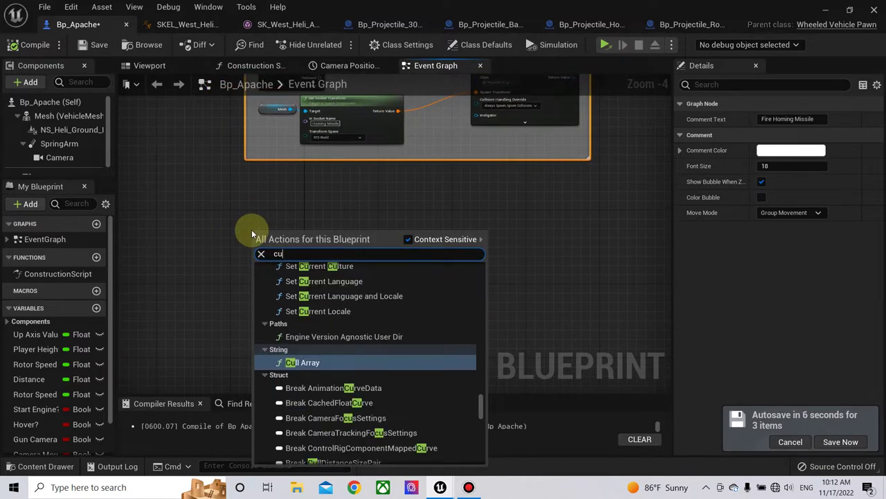
text(st)
click(333, 316)
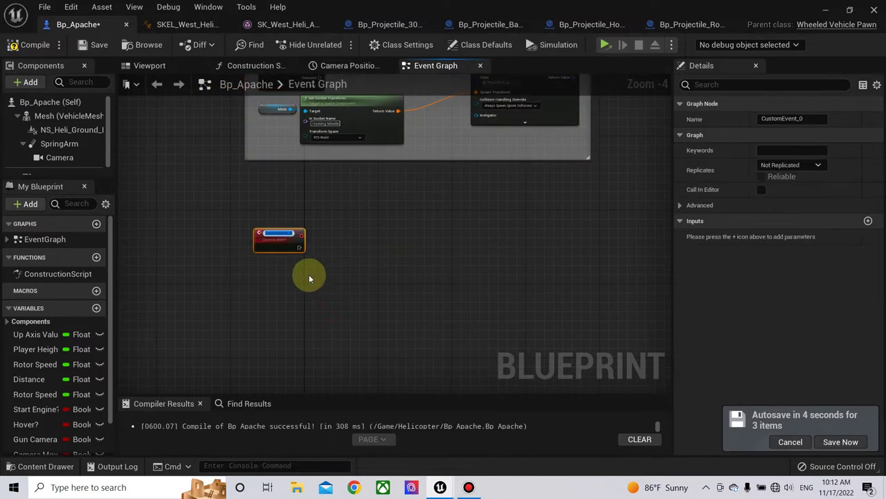
scroll(297, 270, up, 2)
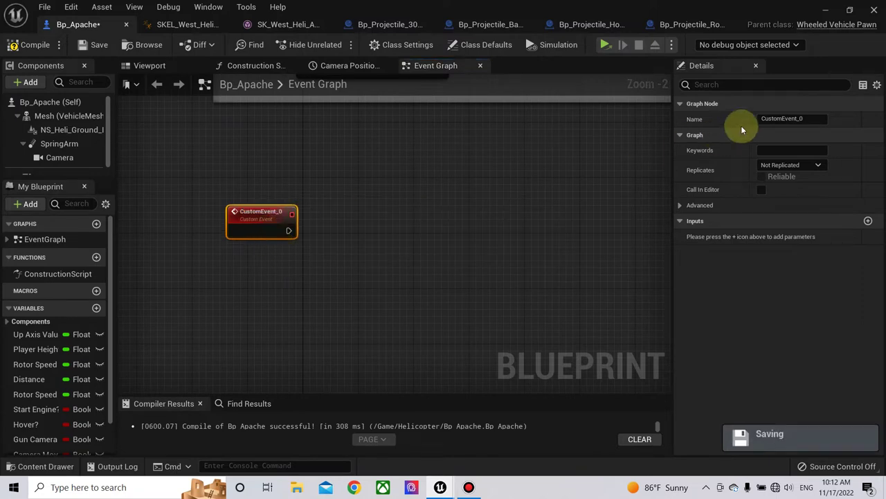
click(818, 118)
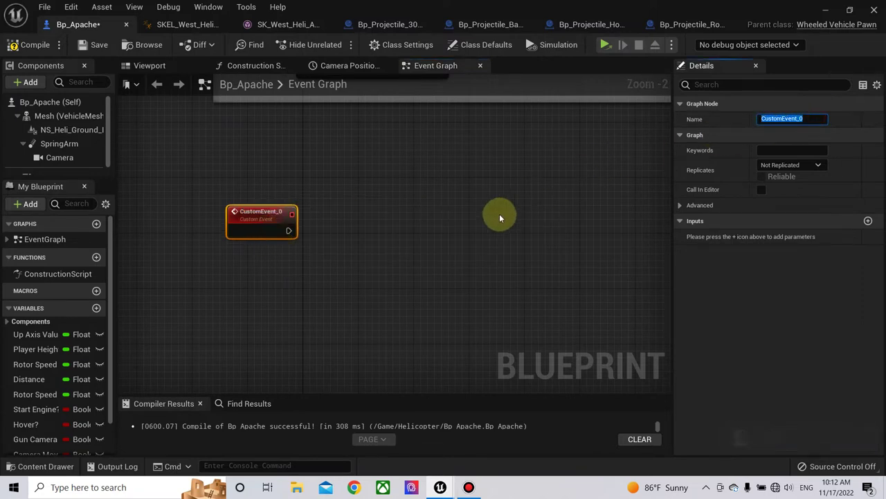
text(La)
key(Return)
click(31, 44)
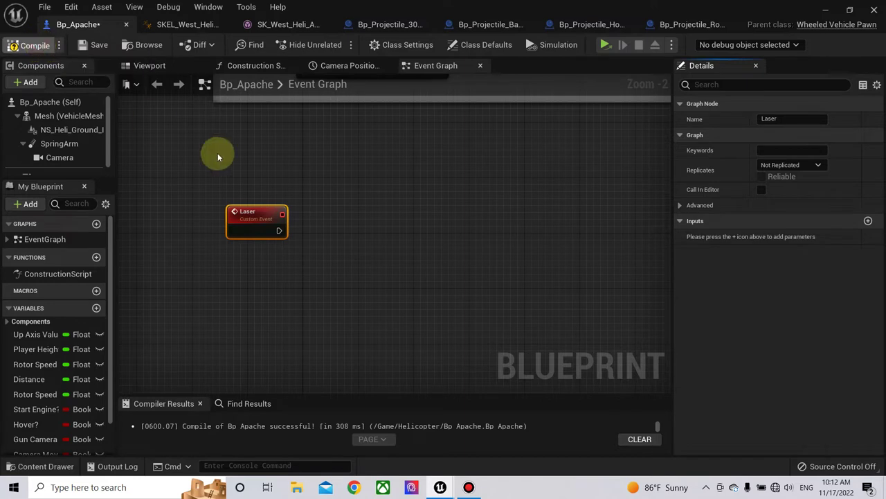
Step: Reposition the Laser event node and the view around it
right_drag(294, 173, 352, 184)
scroll(352, 184, down, 1)
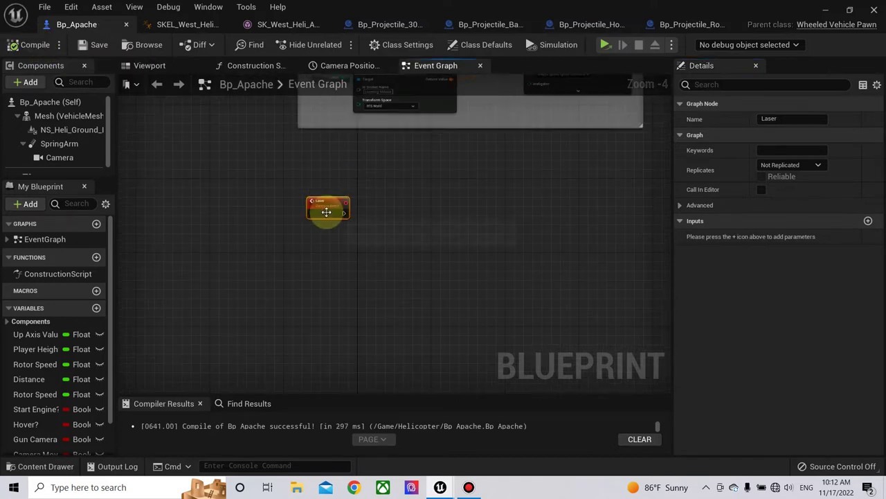
drag(326, 207, 328, 173)
scroll(361, 199, down, 1)
scroll(361, 199, up, 2)
mouse_move(376, 194)
right_down()
mouse_move(376, 206)
mouse_move(273, 217)
right_up()
scroll(392, 194, down, 1)
drag(245, 214, 492, 207)
Step: Add a Line Trace By Channel node off the Laser event's exec pin
text(line)
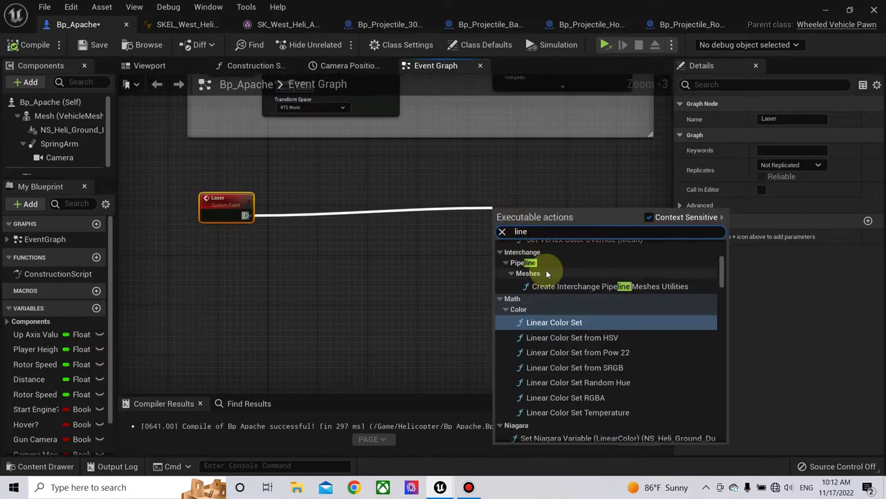
text(tr)
key(BackSpace)
key(BackSpace)
key(BackSpace)
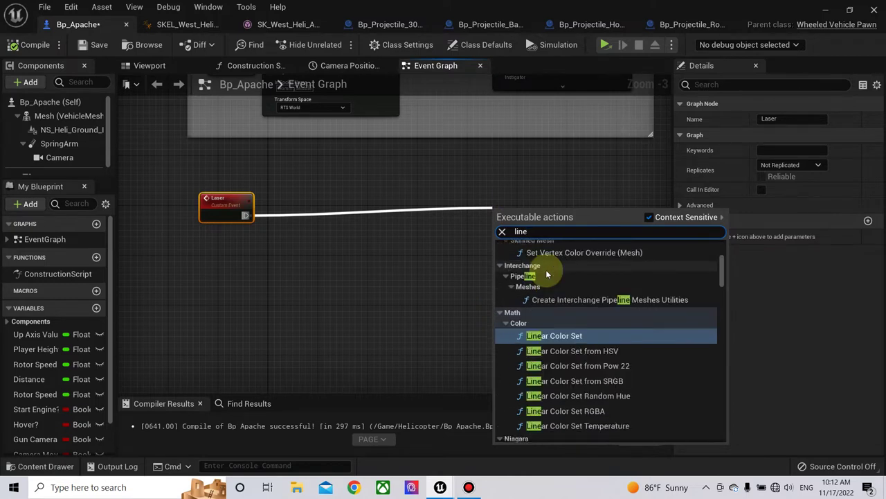
text(trace)
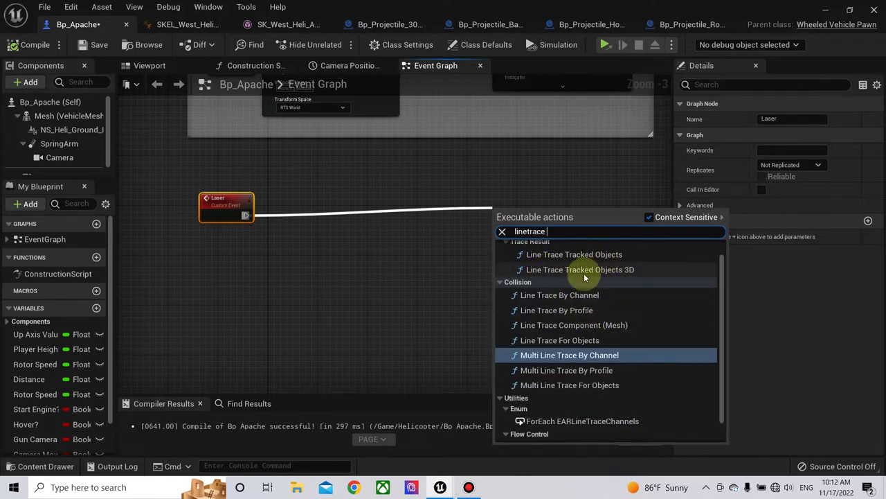
click(579, 295)
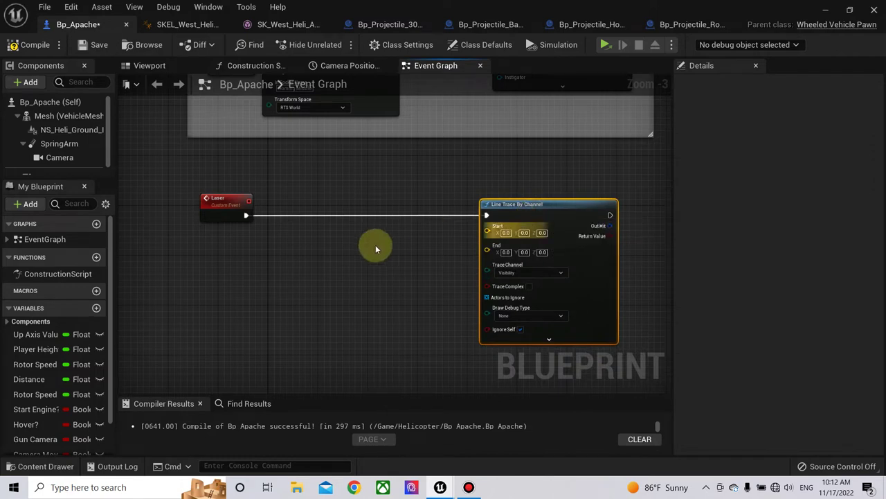
right_drag(376, 245, 459, 239)
Step: Pan to the Fire Gun nodes and select their Mesh and Get Socket Transform nodes
right_drag(458, 199, 439, 332)
scroll(439, 333, down, 2)
scroll(439, 332, up, 2)
scroll(459, 206, down, 3)
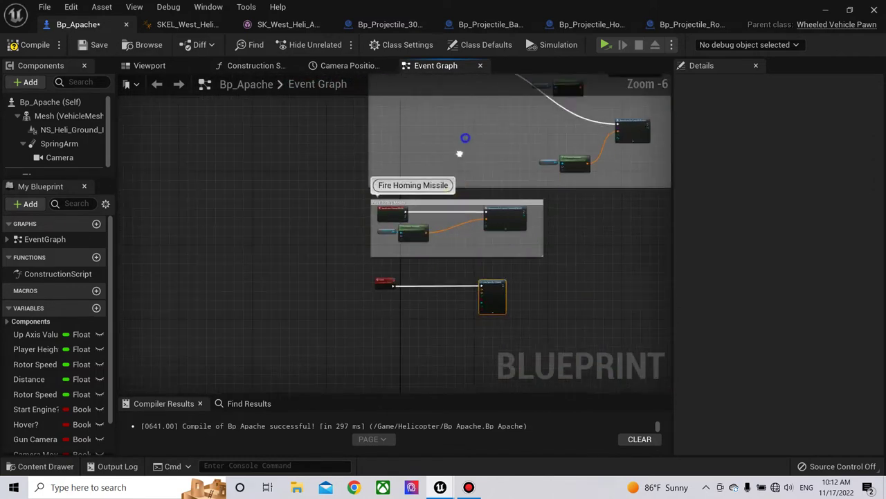
right_drag(465, 138, 515, 206)
scroll(453, 194, up, 1)
scroll(421, 194, up, 3)
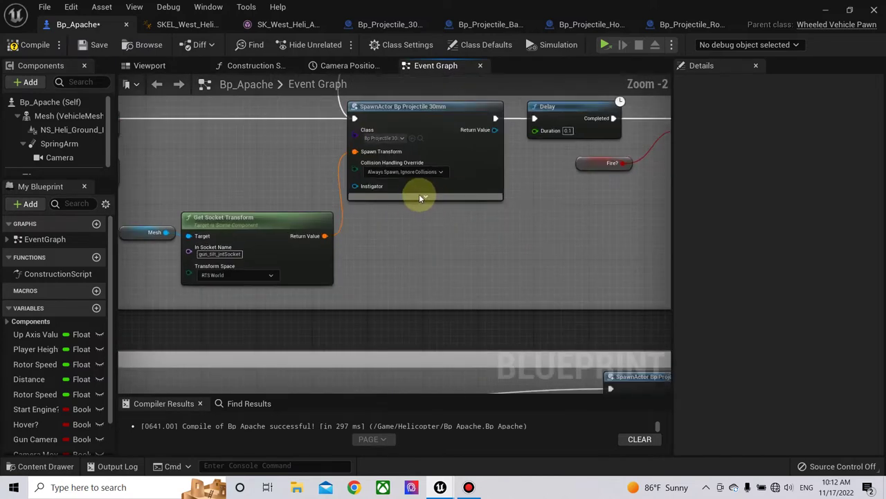
right_drag(227, 206, 361, 156)
drag(360, 156, 447, 202)
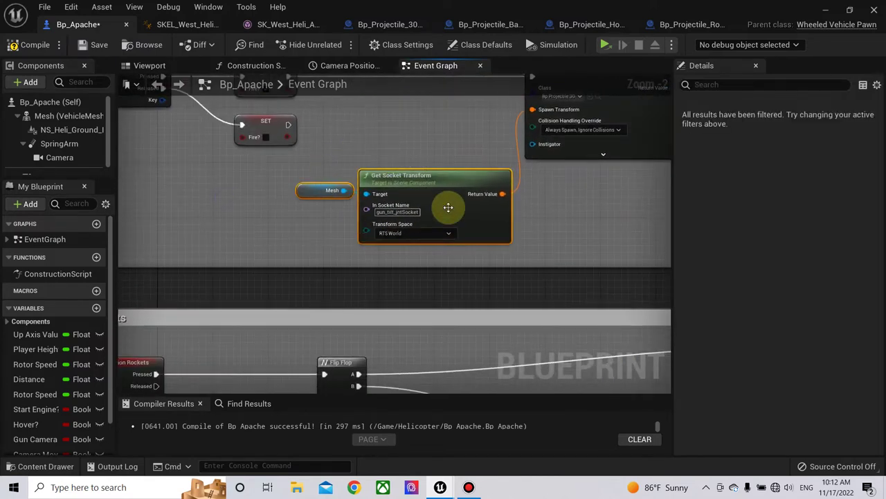
Step: Paste the socket transform nodes, break the transform, and wire its Location to the trace Start
key(ctrl+c)
key(ctrl+v)
mouse_move(504, 297)
mouse_down()
mouse_move(369, 461)
mouse_move(307, 196)
mouse_move(343, 217)
mouse_up()
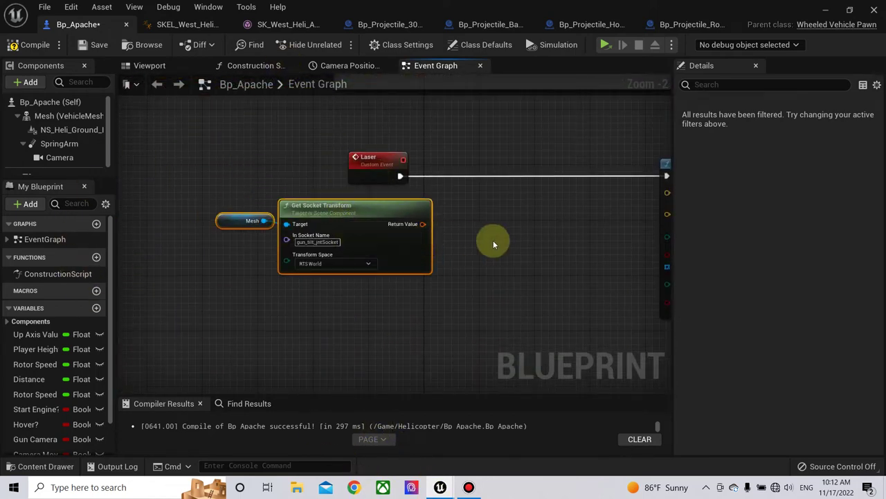
right_drag(441, 230, 284, 259)
drag(268, 255, 342, 293)
text(b)
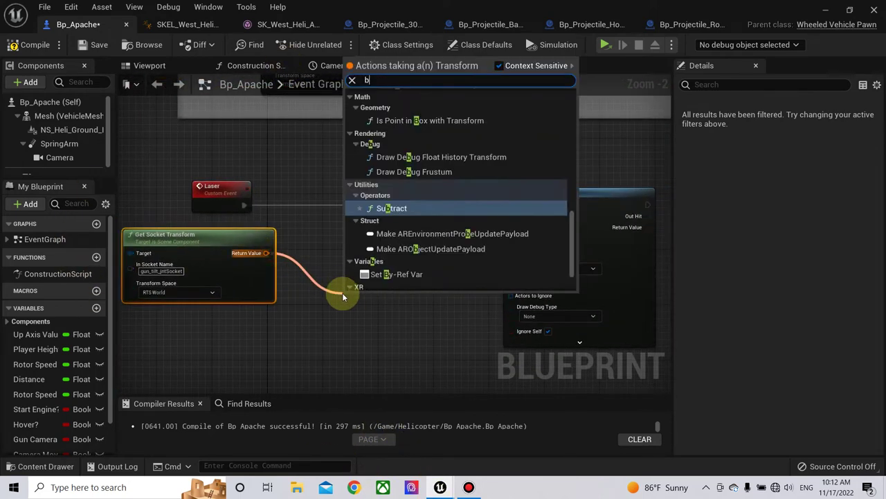
text(reak)
click(421, 97)
mouse_move(401, 284)
mouse_down()
mouse_move(358, 250)
mouse_move(512, 217)
mouse_up()
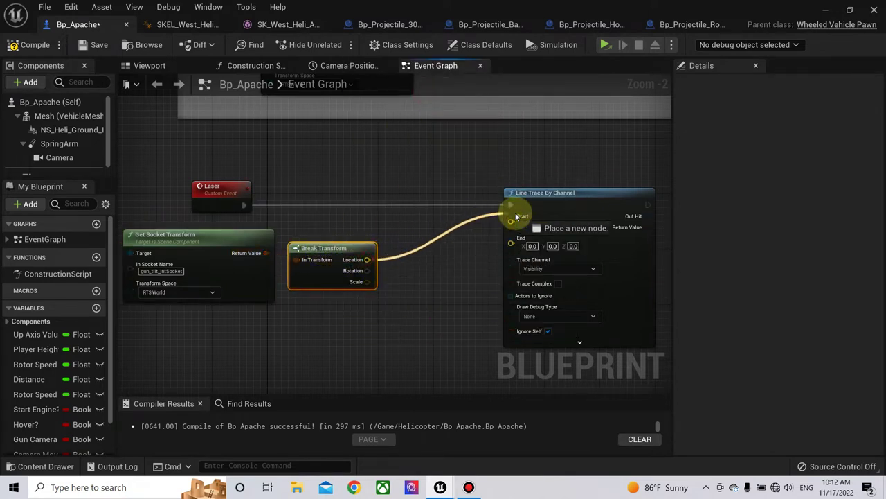
right_drag(480, 226, 350, 239)
Step: Get the forward vector from the transform rotation and feed it into a Multiply node
scroll(349, 240, down, 2)
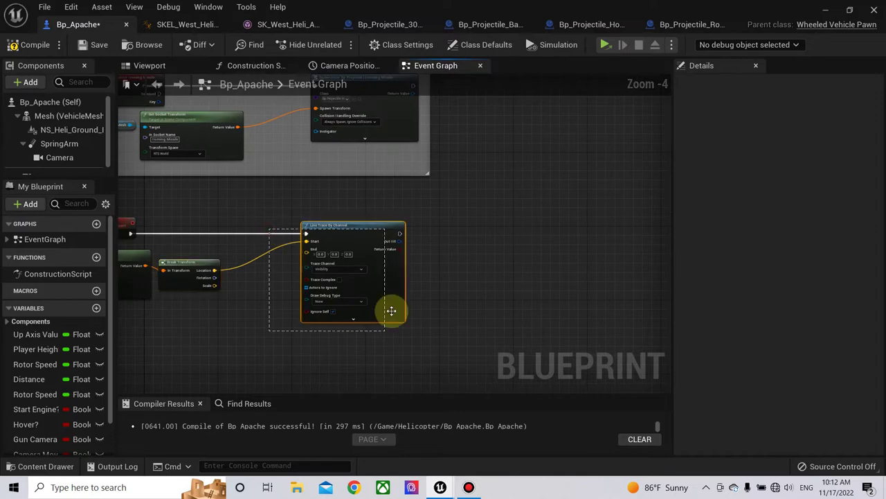
drag(392, 311, 563, 286)
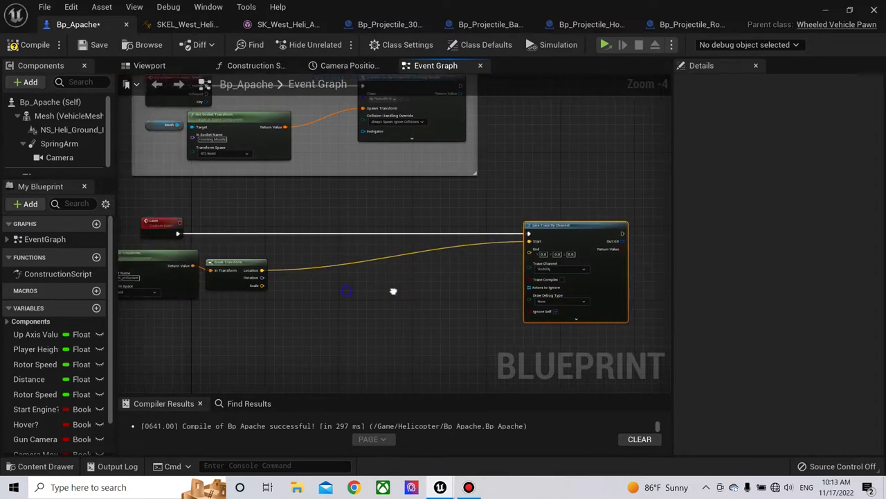
scroll(345, 268, up, 3)
drag(277, 264, 339, 289)
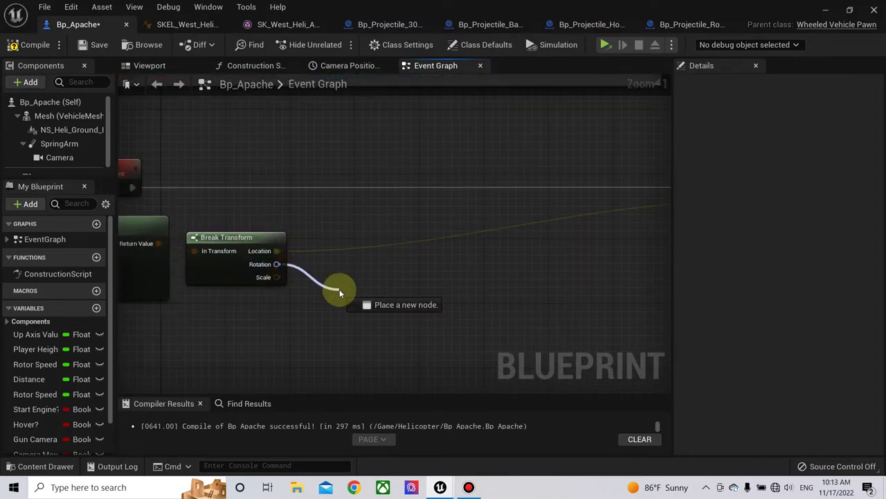
text(for)
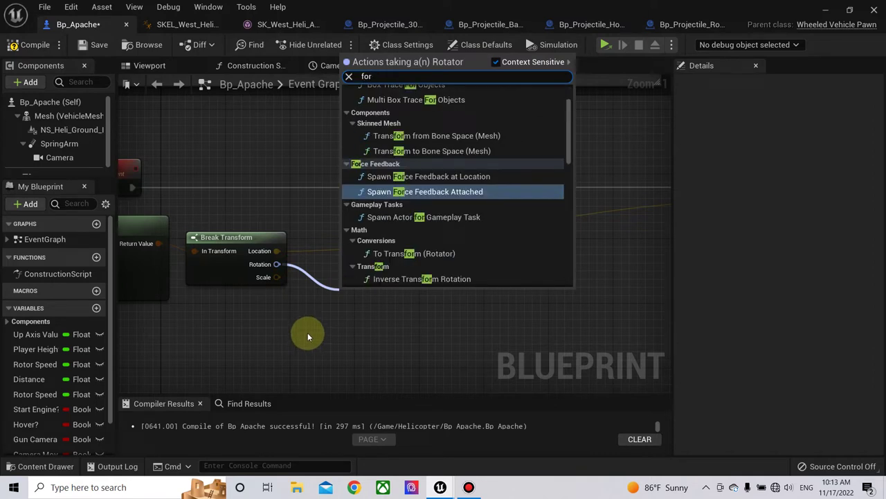
text(wa)
click(407, 114)
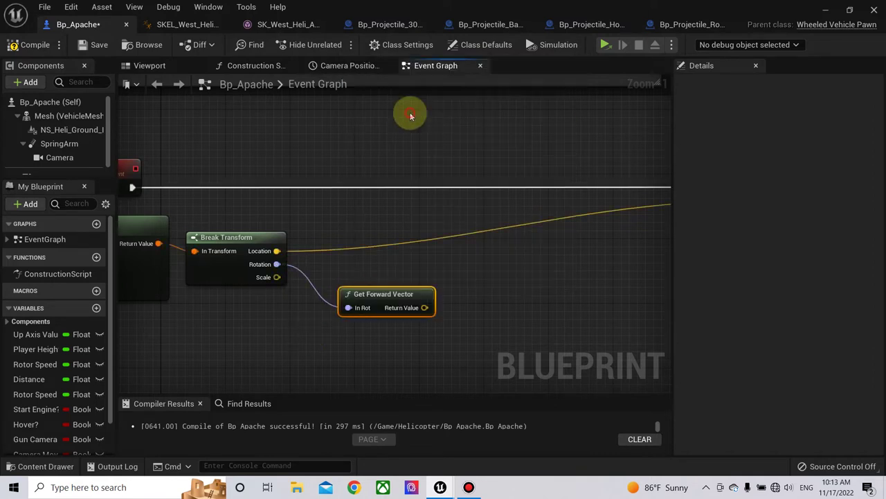
mouse_move(383, 298)
mouse_down()
mouse_move(375, 290)
mouse_move(504, 299)
mouse_up()
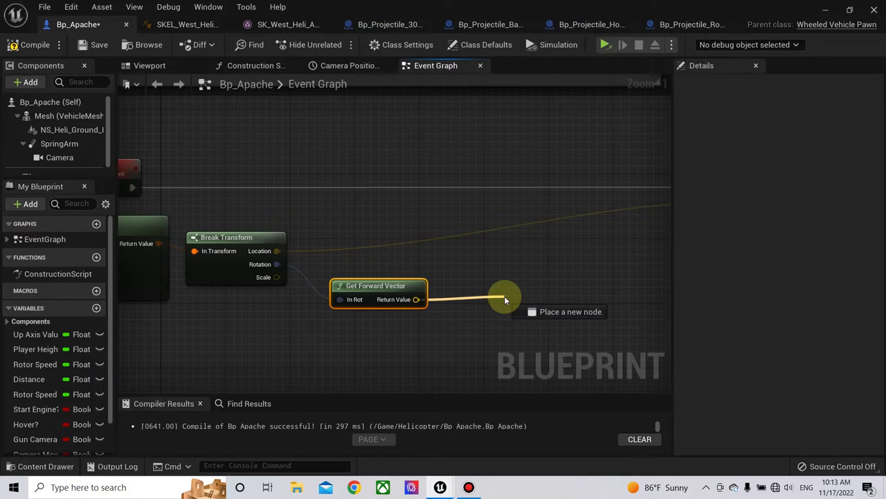
drag(506, 299, 505, 300)
text(*)
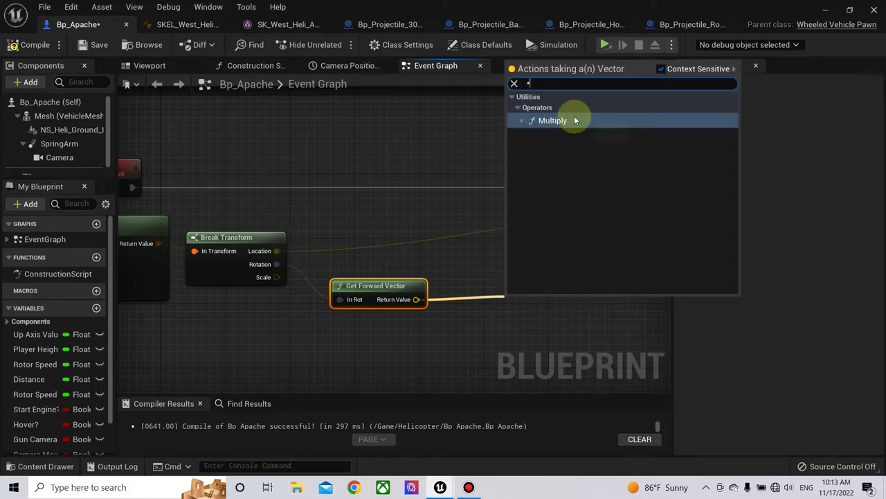
click(574, 119)
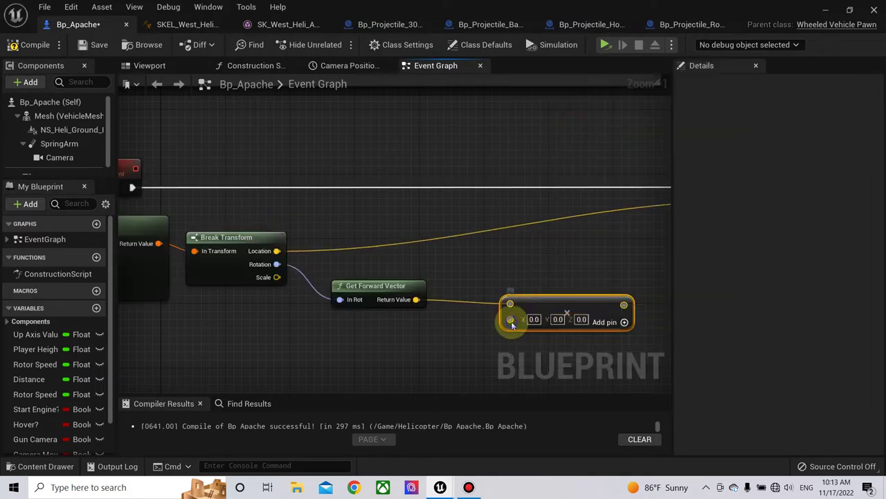
Step: Convert the multiplier input to a float and set it to 400000
right_click(511, 319)
mouse_move(537, 310)
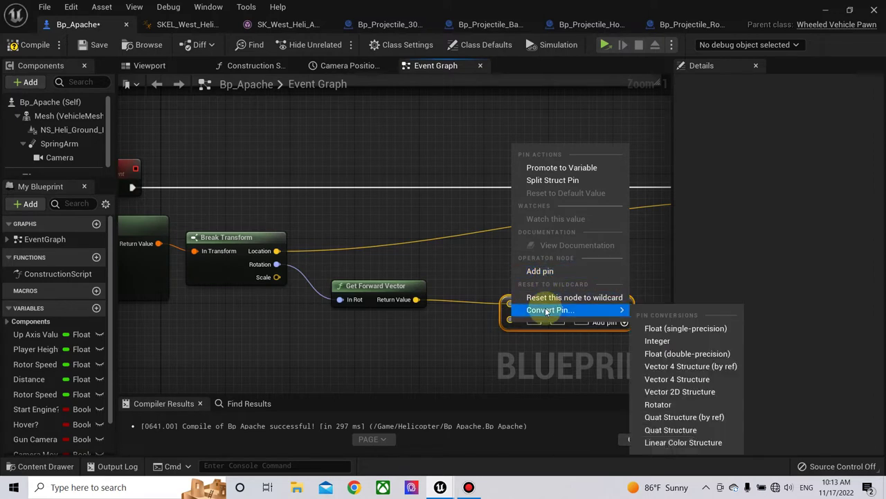
click(675, 328)
right_drag(528, 350, 413, 361)
scroll(413, 361, up, 1)
click(418, 327)
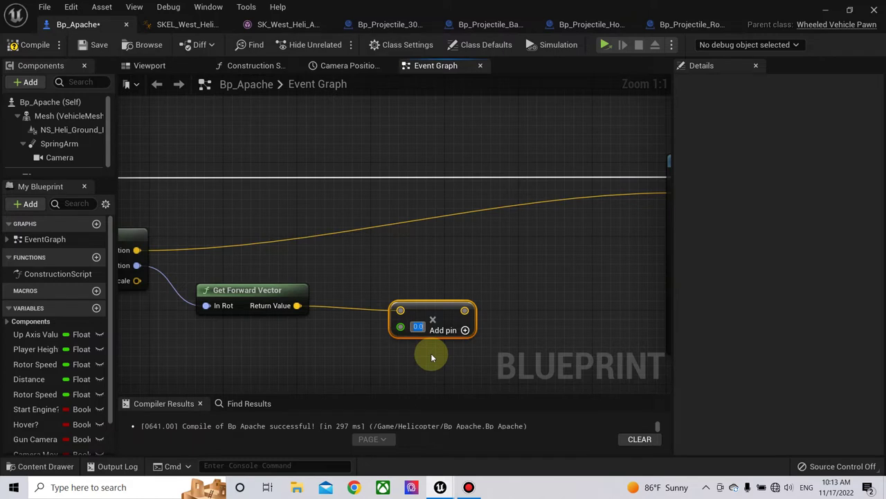
text(00000)
Step: Add the transform Location to the scaled vector, wire the sum into trace End, and compile
right_drag(540, 318, 420, 322)
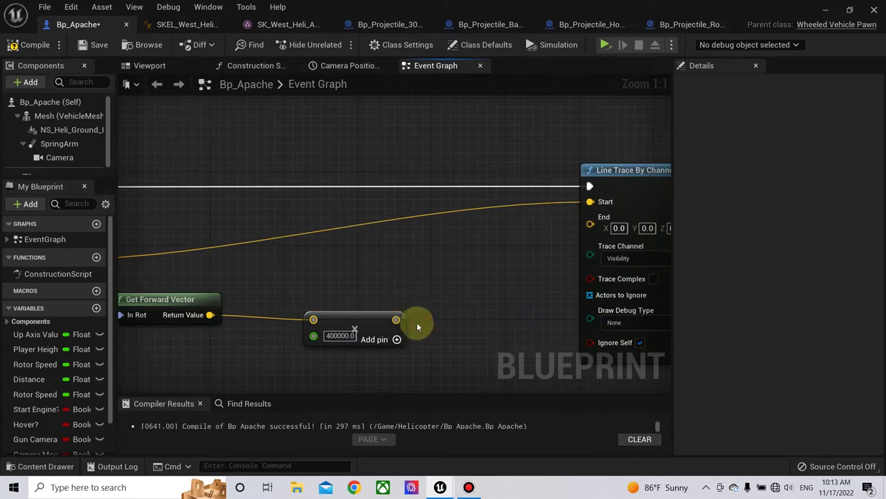
drag(398, 321, 432, 262)
text(+)
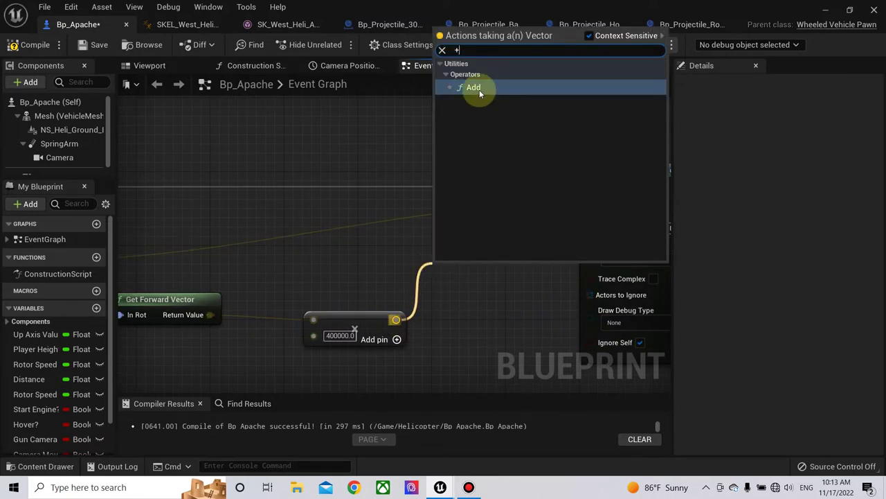
click(473, 87)
right_drag(369, 271, 544, 233)
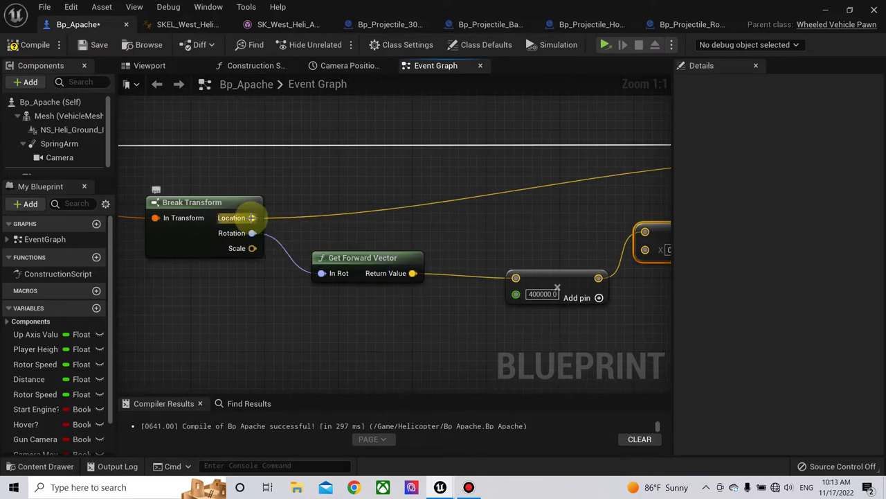
drag(251, 218, 644, 232)
right_drag(647, 236, 240, 236)
drag(312, 232, 386, 182)
click(35, 45)
right_drag(257, 271, 159, 274)
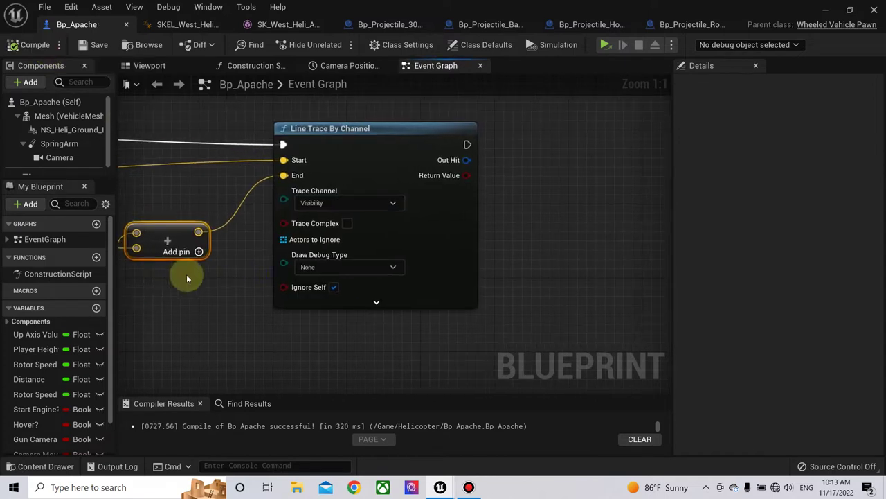
Step: Set the trace's Draw Debug Type to For One Frame and compile
click(313, 270)
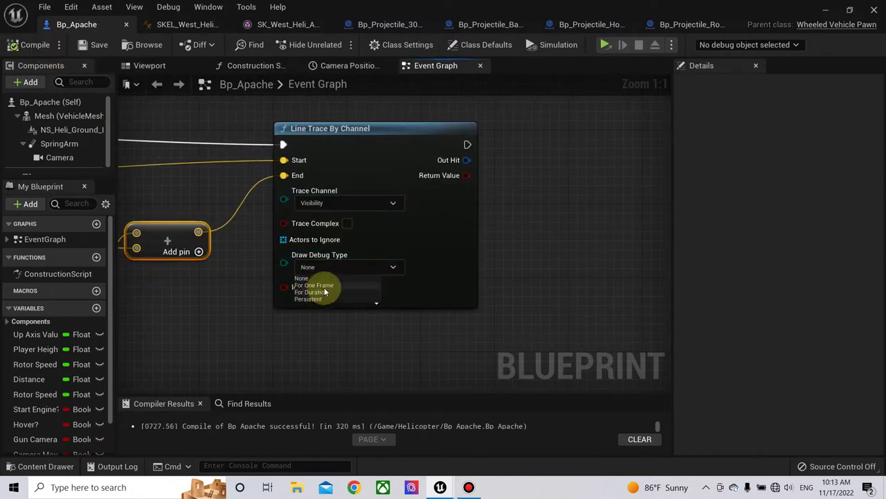
click(325, 292)
right_drag(362, 317, 284, 325)
click(31, 43)
right_drag(445, 202, 404, 262)
Step: Break the trace's Out Hit into a Break Hit Result showing all fields
drag(350, 228, 428, 318)
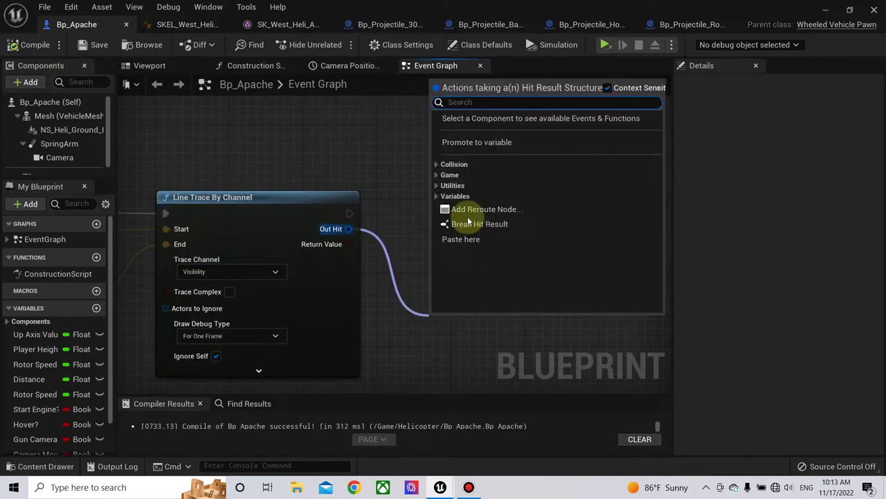
click(476, 223)
right_drag(468, 363, 326, 314)
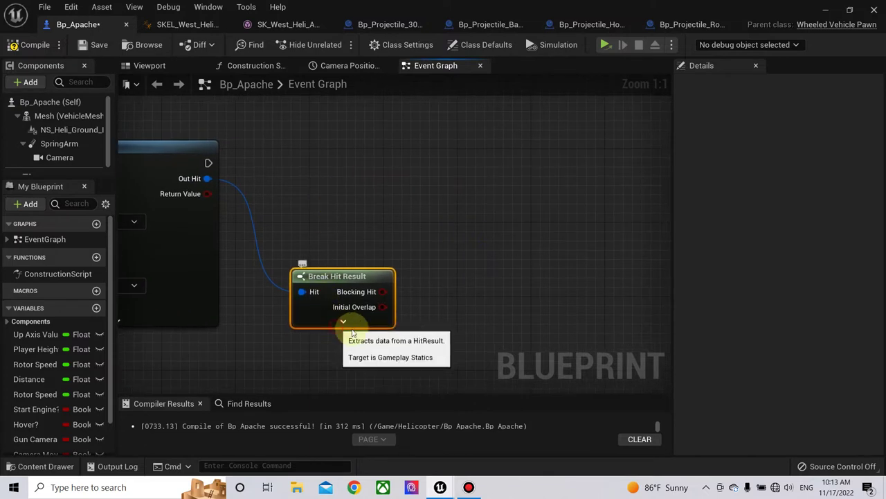
click(344, 321)
right_click(389, 292)
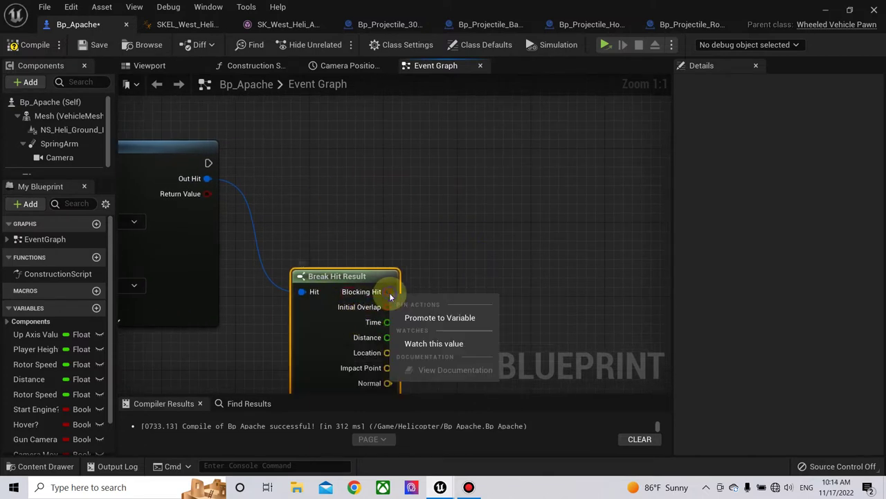
key(Escape)
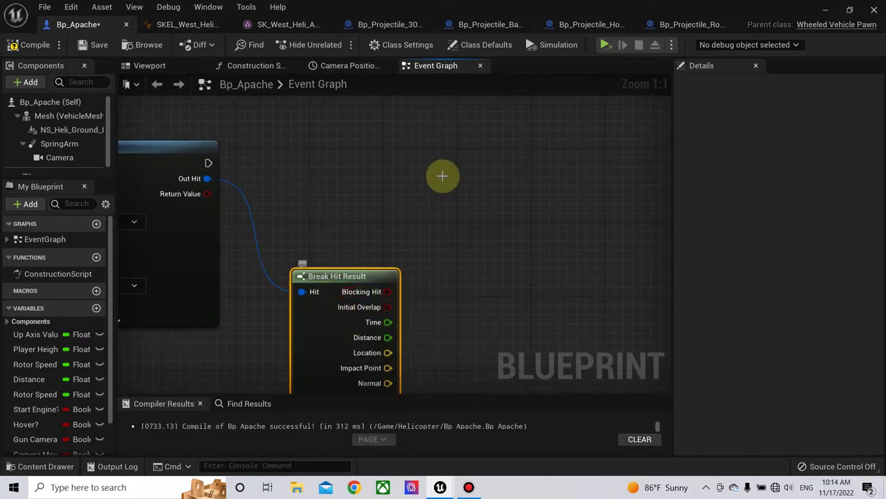
Step: Add a Branch on Blocking Hit, run it after the line trace, and compile
drag(390, 294, 444, 182)
text(bra)
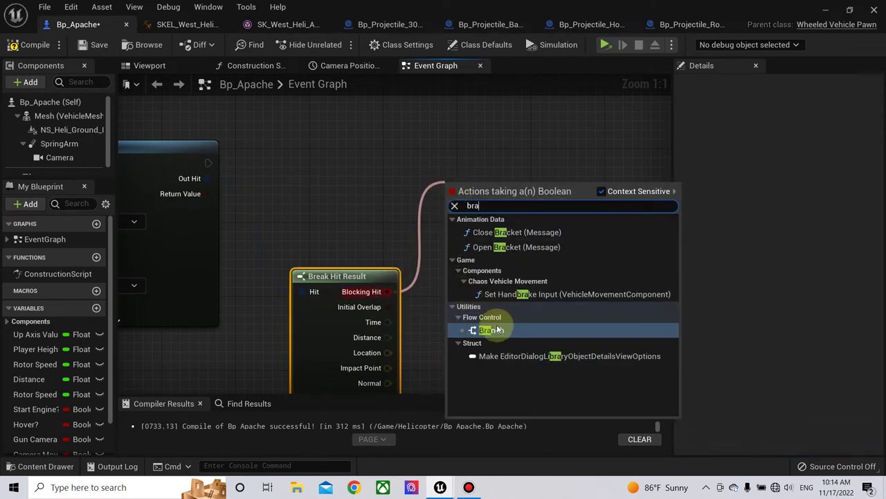
click(490, 330)
drag(494, 192, 488, 140)
drag(208, 163, 507, 158)
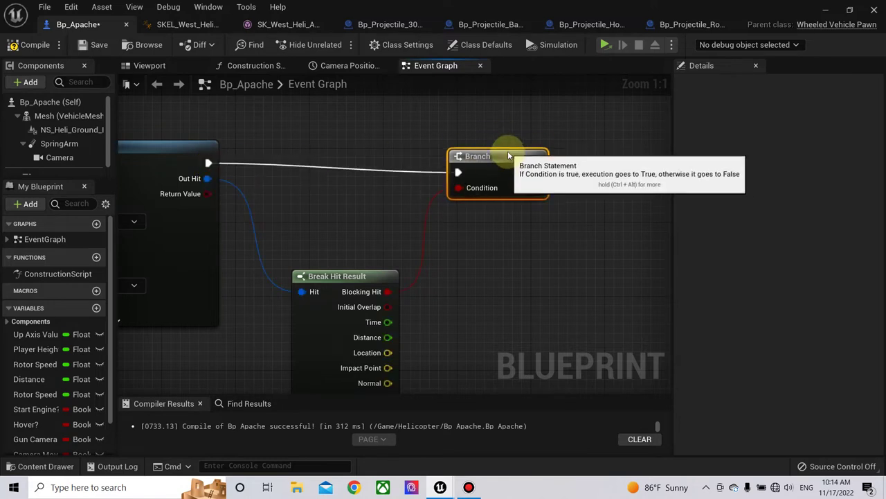
mouse_move(610, 242)
right_down()
mouse_move(426, 260)
mouse_move(484, 197)
right_up()
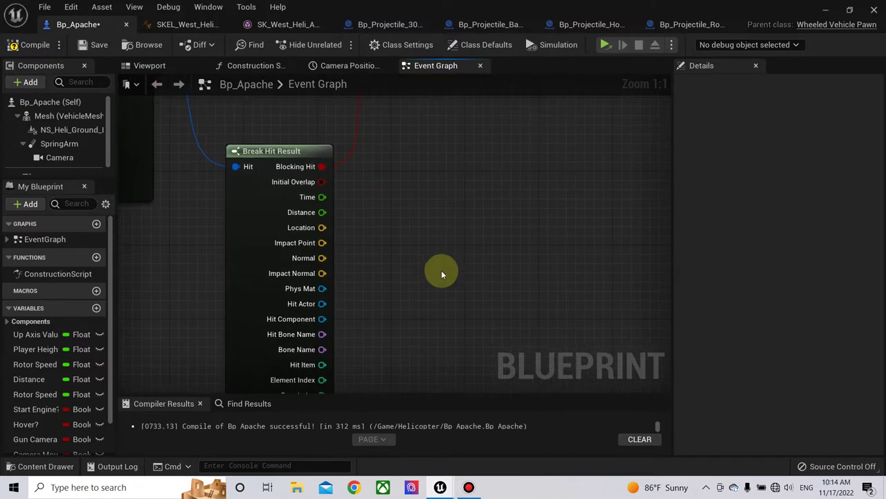
right_drag(489, 219, 412, 247)
click(31, 44)
mouse_move(356, 249)
right_down()
mouse_move(489, 236)
mouse_move(483, 231)
right_up()
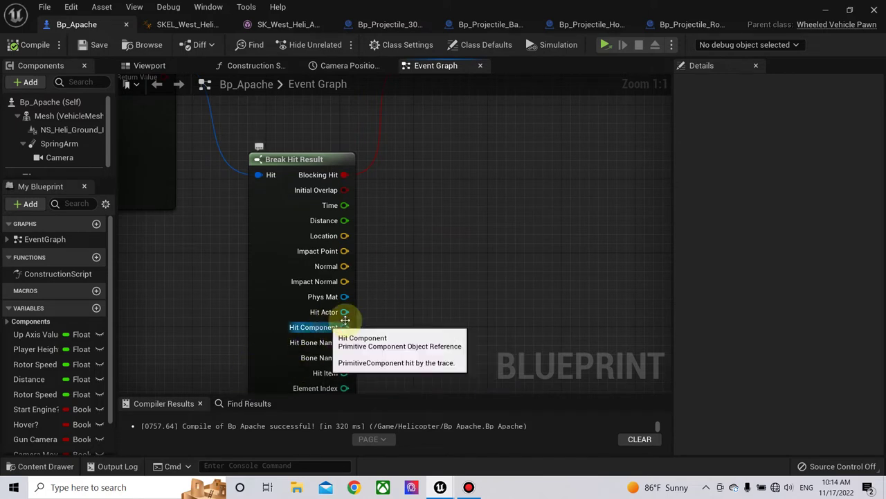
right_drag(433, 246, 401, 312)
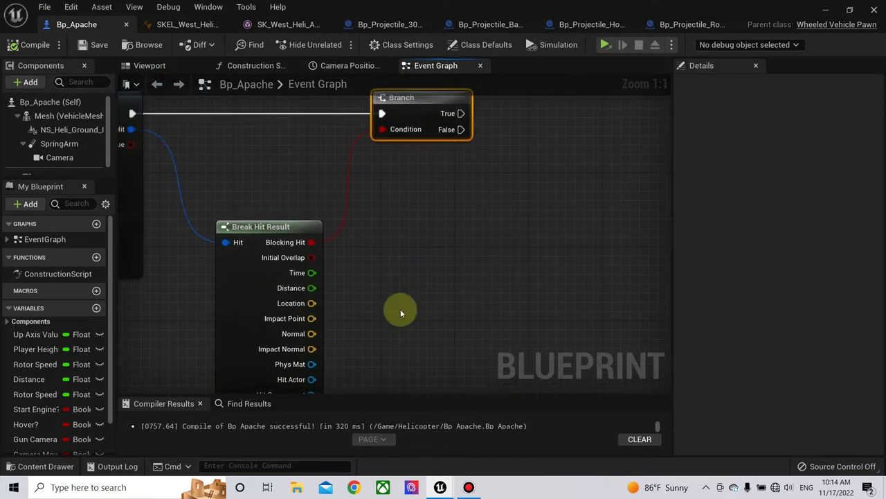
right_drag(378, 336, 388, 303)
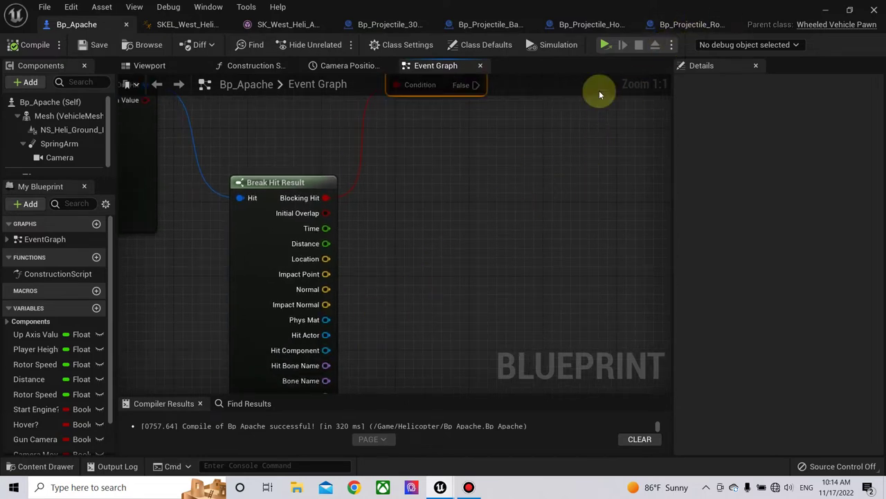
click(827, 11)
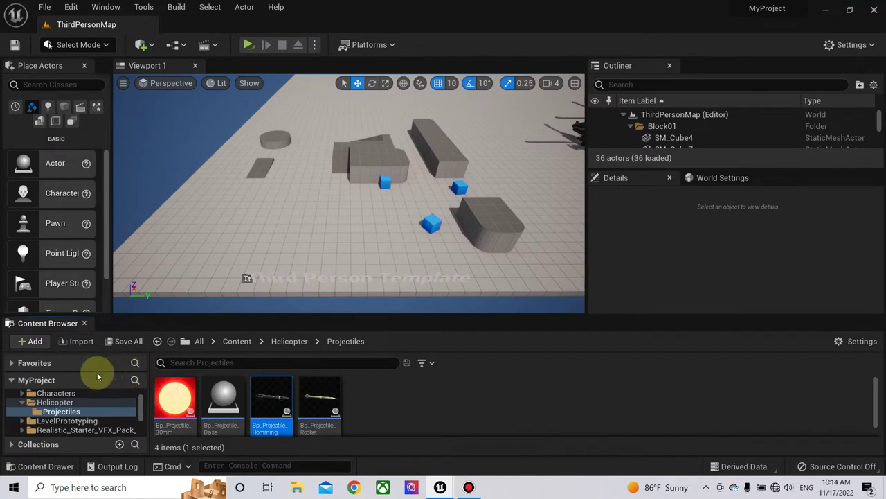
Step: Create a new Interface folder inside the Helicopter folder and open it
click(55, 403)
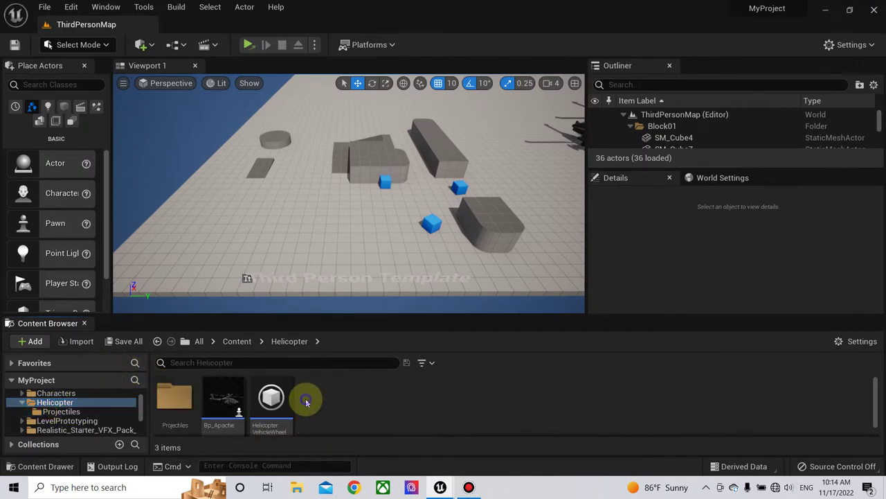
right_click(306, 402)
click(374, 93)
text(Interface)
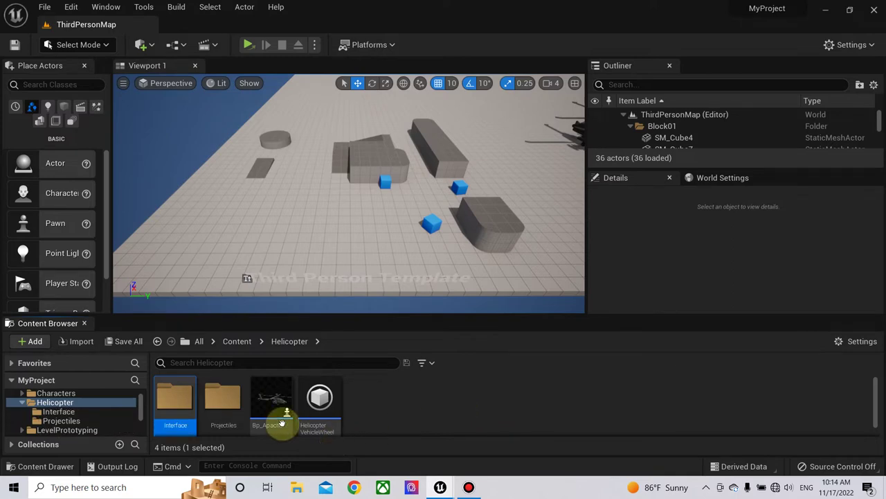
double_click(174, 397)
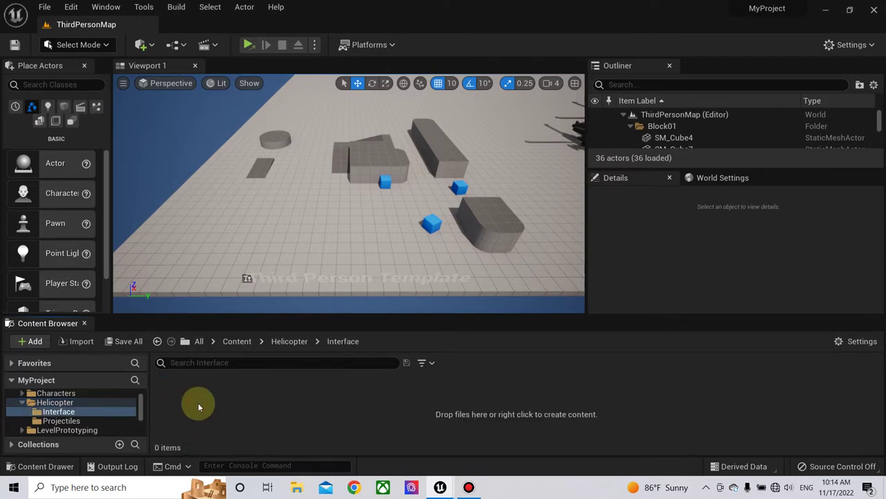
Step: Create a Blueprint Interface named Bp_HomingTarget and open it for editing
right_click(196, 400)
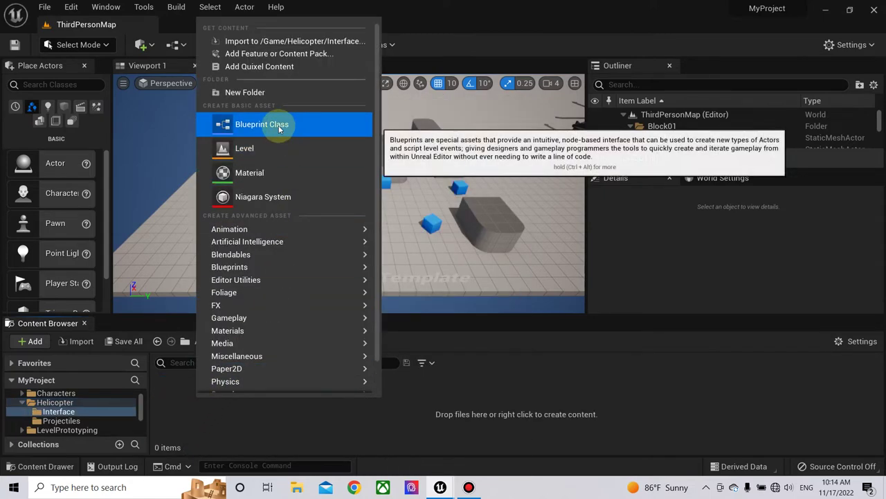
mouse_move(291, 267)
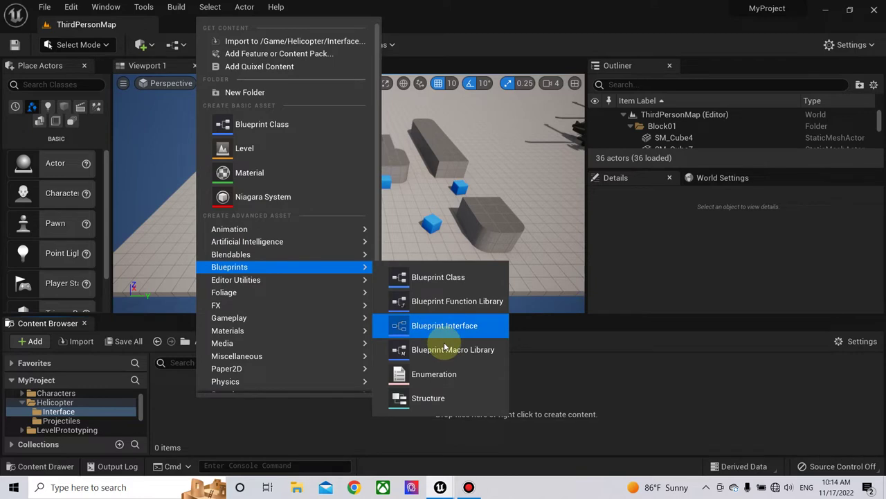
click(409, 329)
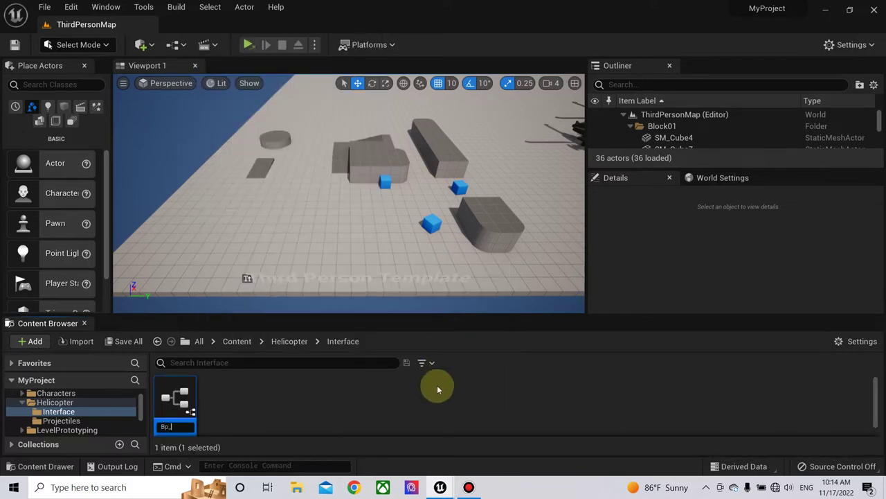
key(BackSpace)
key(BackSpace)
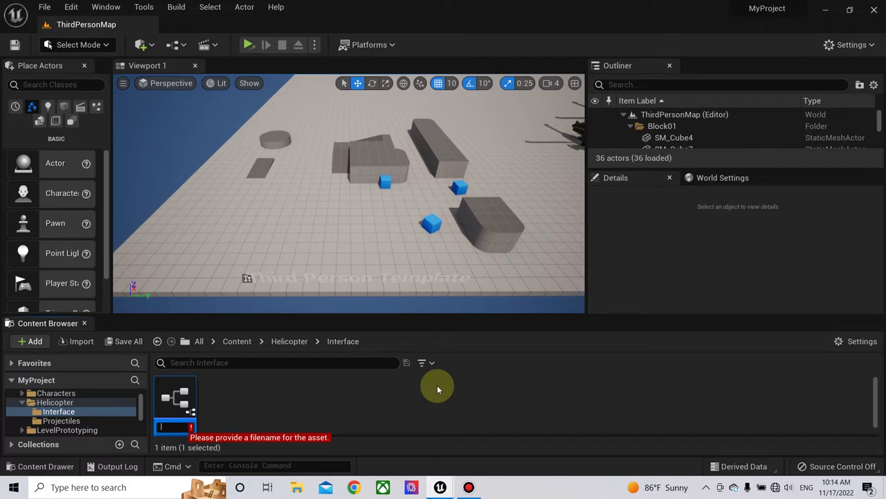
text(B)
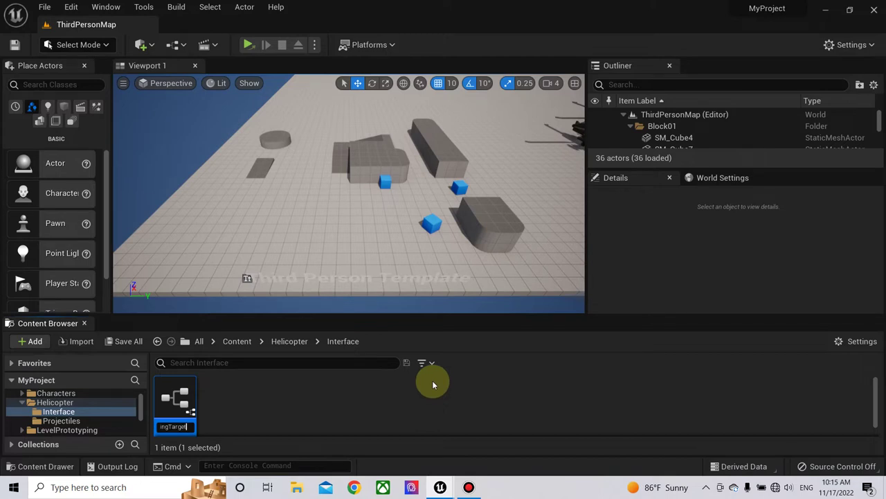
key(Return)
double_click(178, 403)
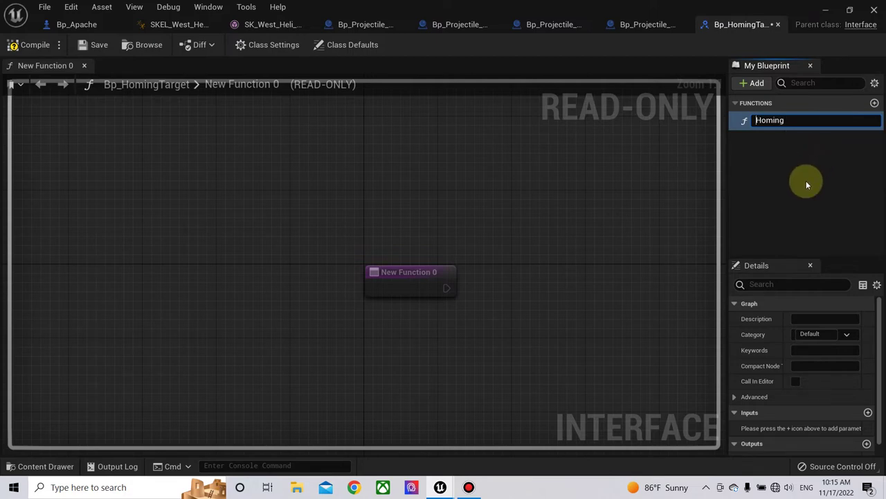
Step: Name the interface function 'Setting Homing Target' and add a first input parameter to it
text(S)
text(etti)
text(ng)
click(826, 119)
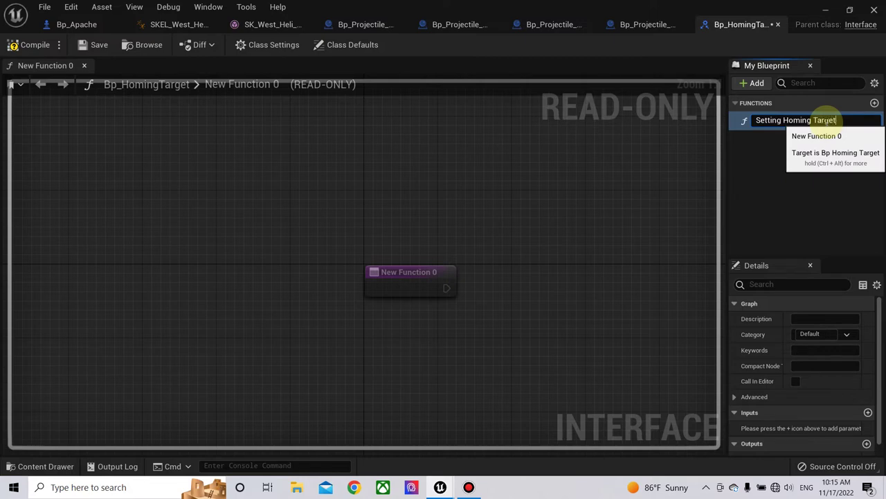
key(Return)
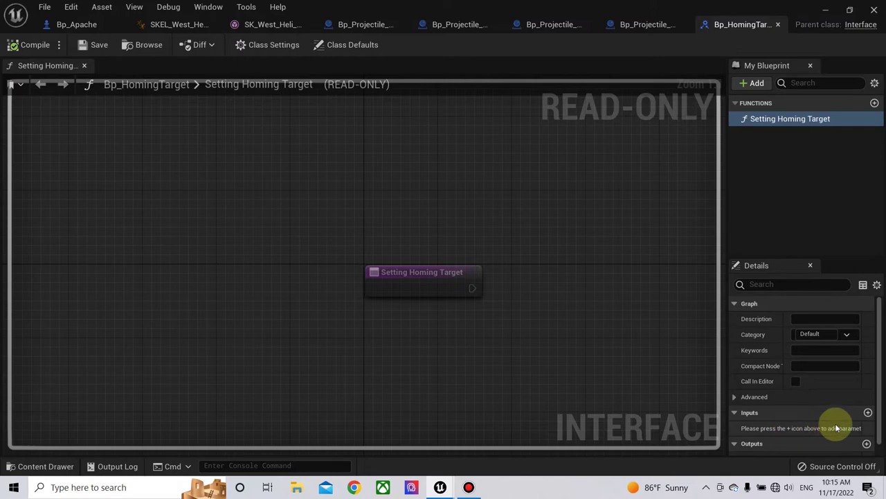
click(867, 413)
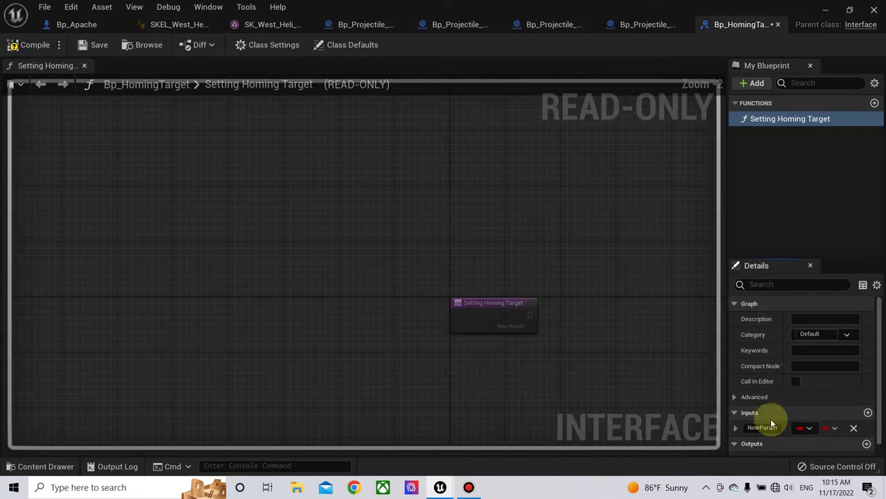
Step: Rename the new input parameter from NewParam to Target
right_drag(552, 349, 441, 276)
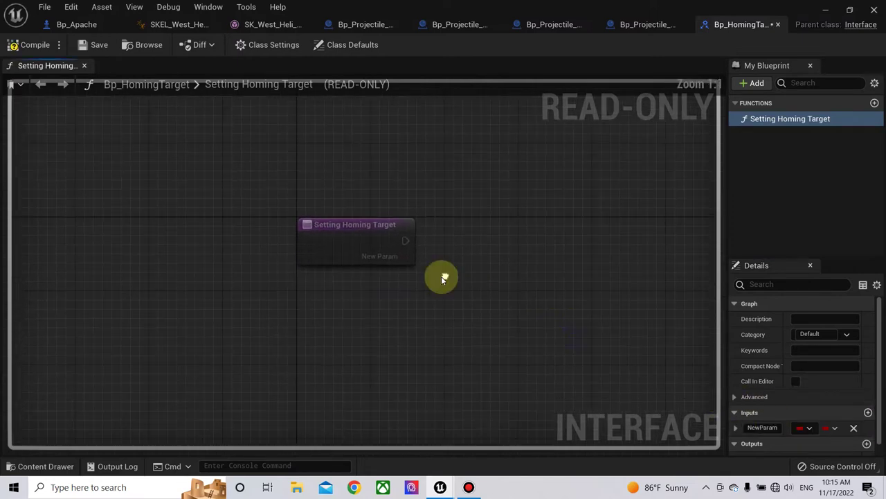
double_click(779, 428)
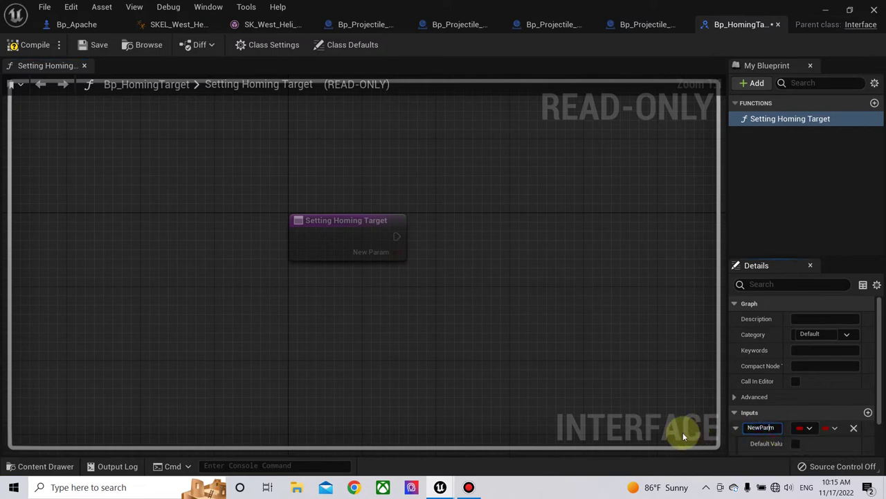
text(m)
key(BackSpace)
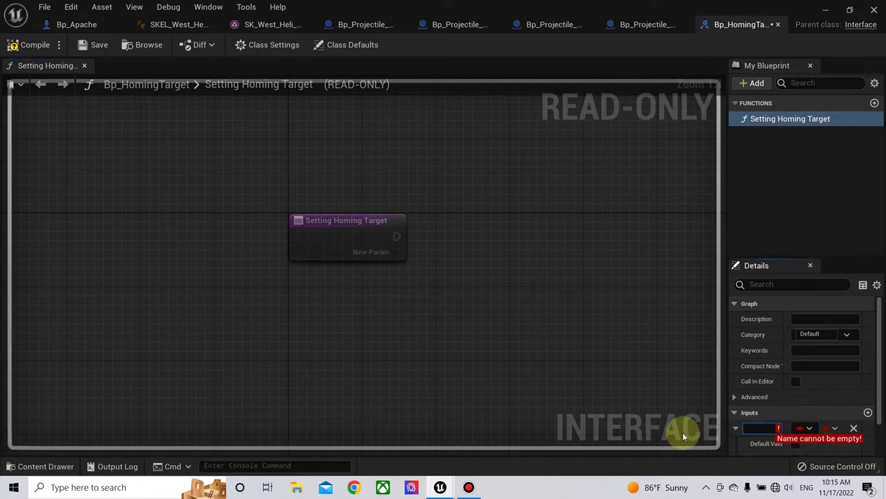
text(Target)
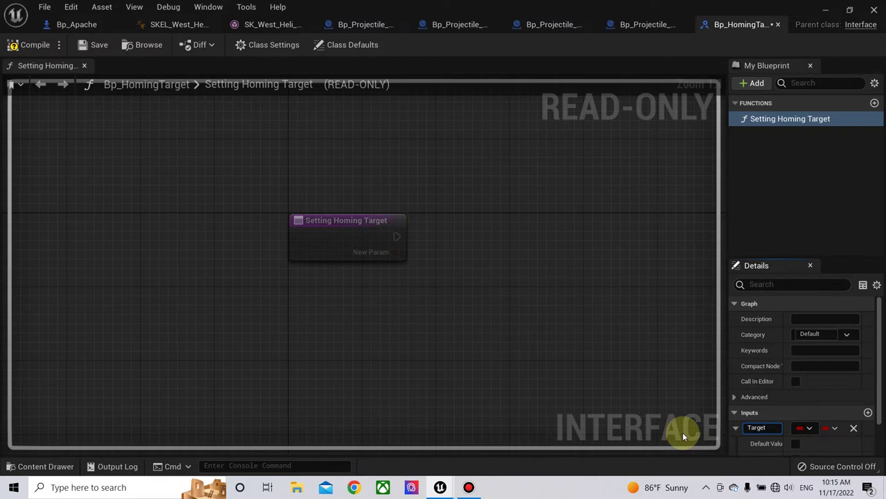
key(Return)
Step: Make Target a Primitive Component object reference and compile the interface
click(809, 430)
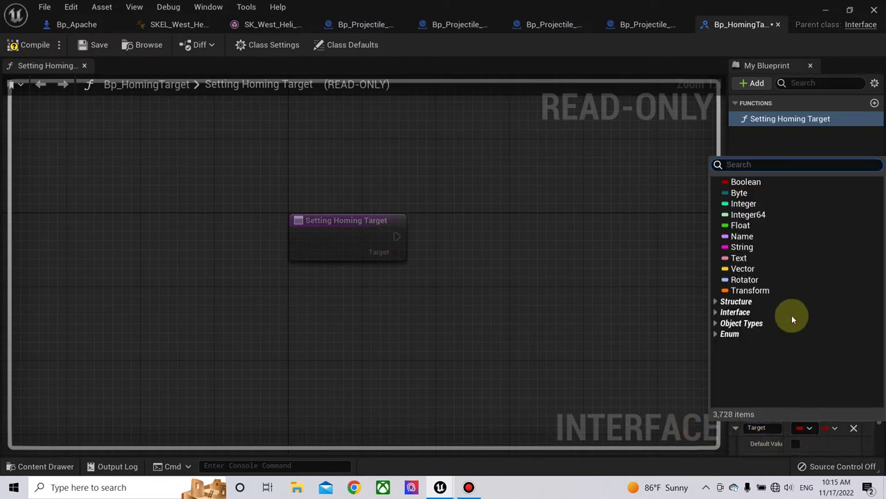
text(hom)
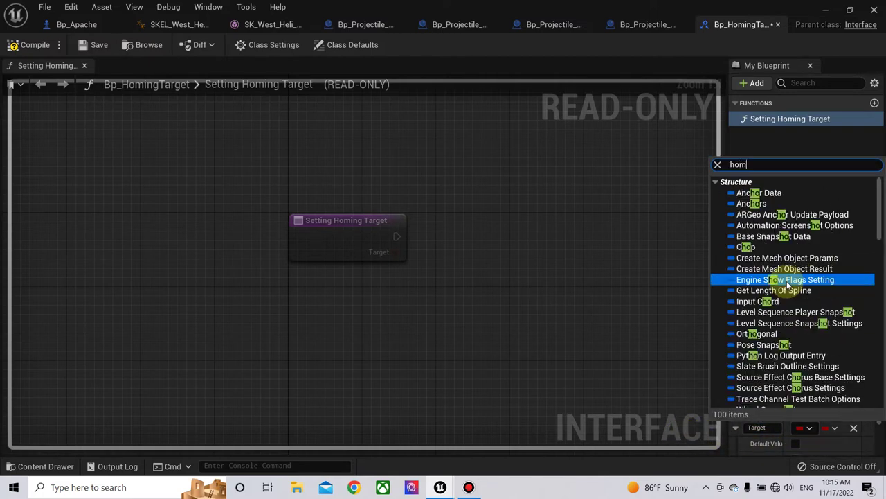
text(ing)
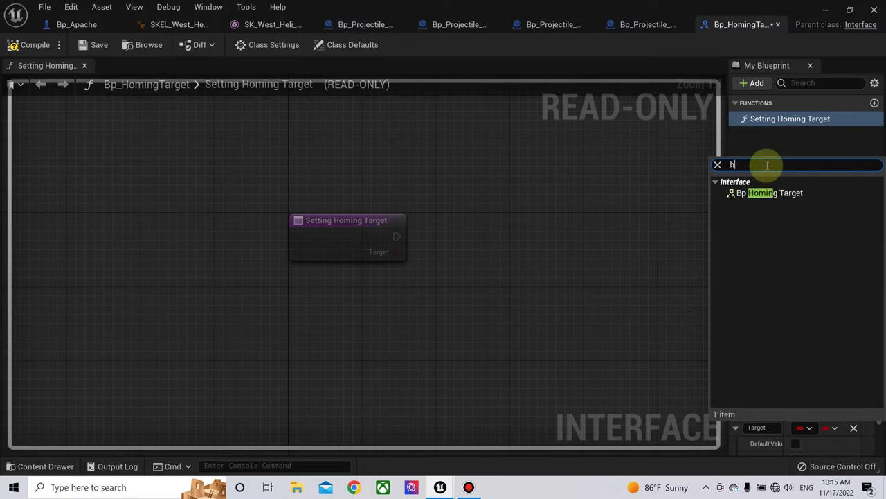
key(BackSpace)
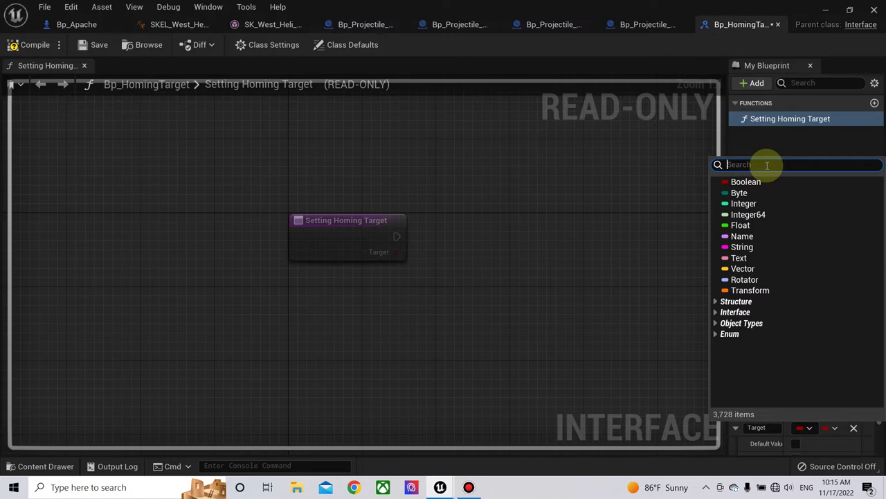
text(primi)
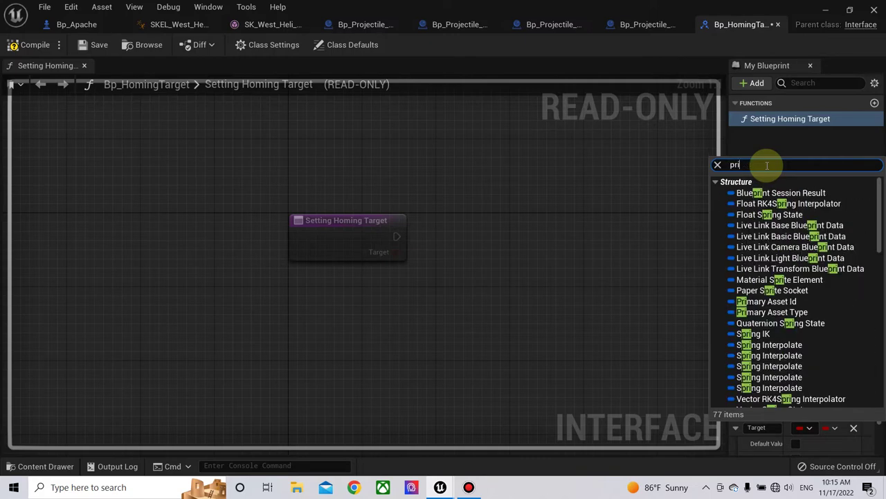
text(t)
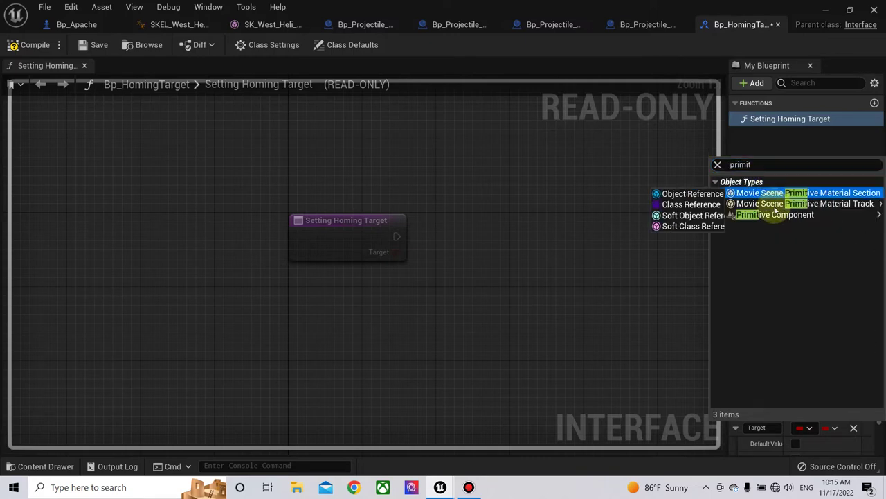
mouse_move(775, 216)
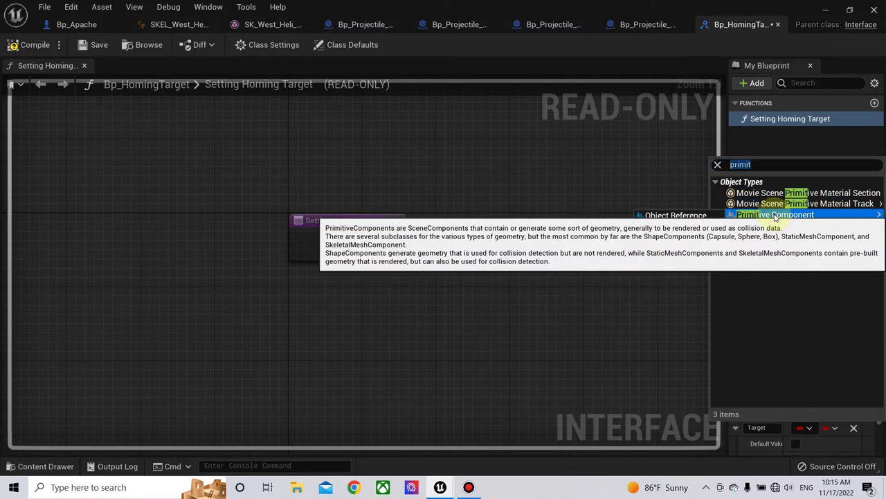
click(675, 216)
click(30, 45)
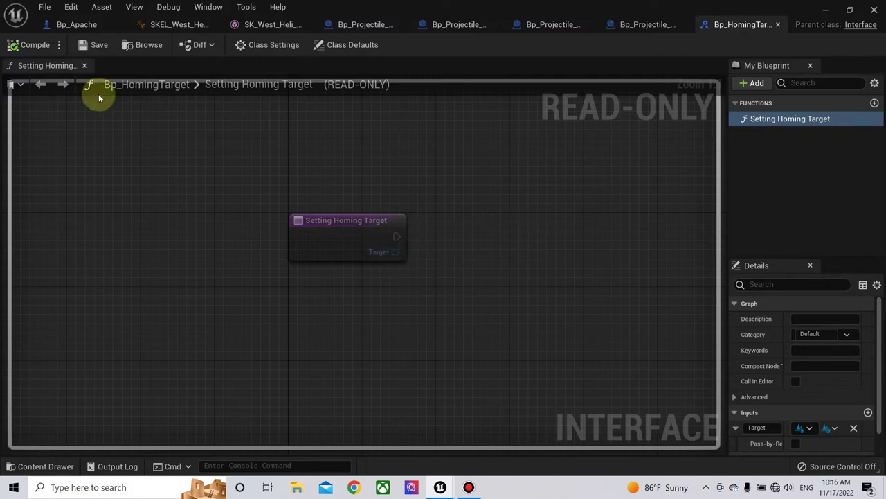
click(31, 50)
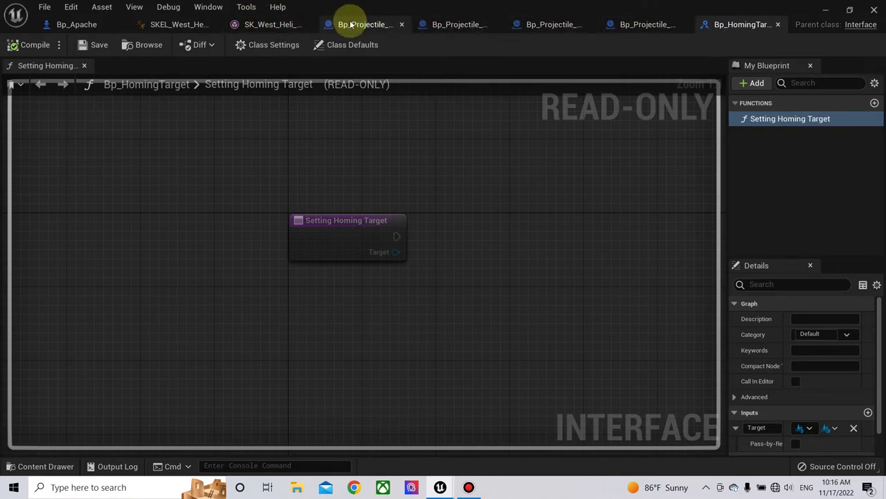
Step: Add Bp_HomingTarget under Bp_Projectile_Base's Class Settings interfaces, compile, and select Setting Homing Target
click(450, 26)
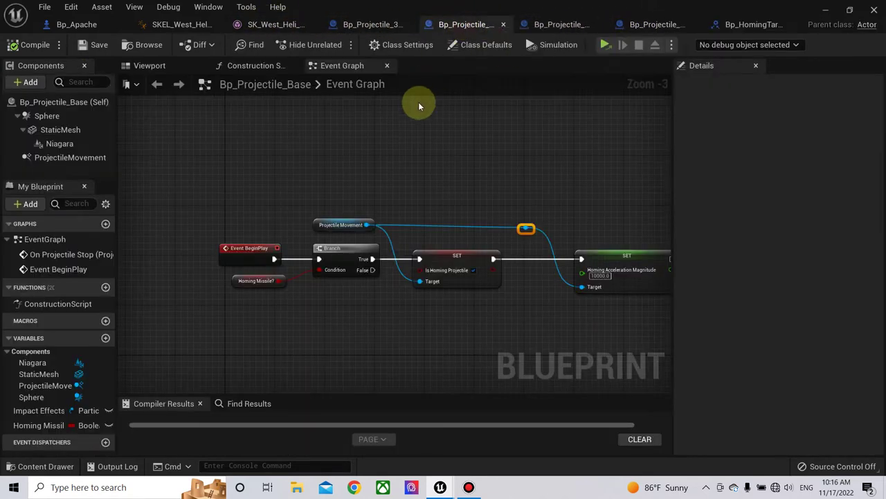
click(468, 46)
click(405, 44)
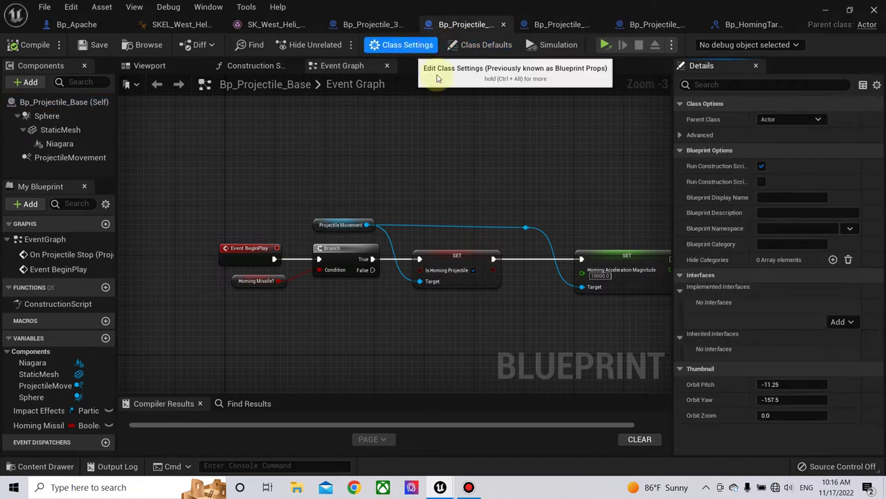
click(841, 323)
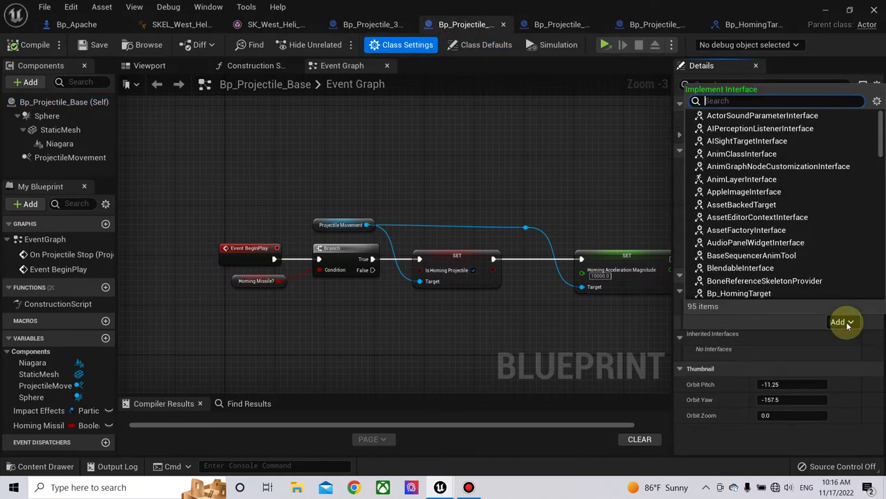
click(731, 293)
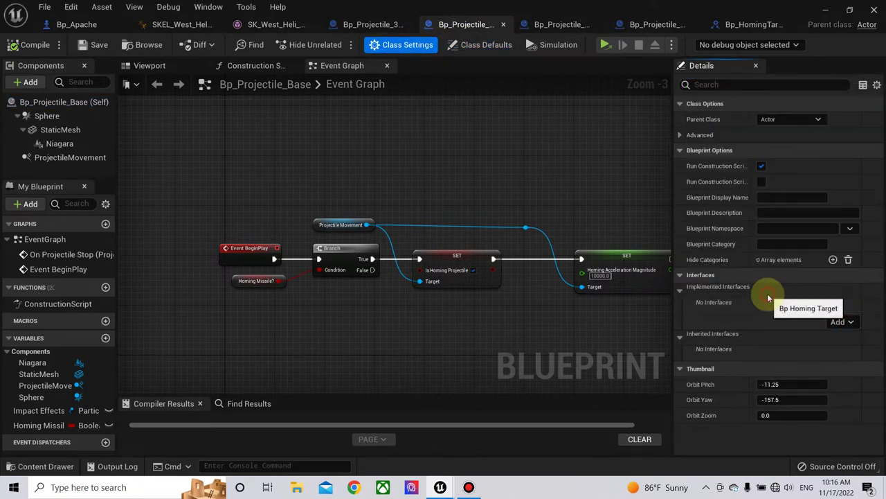
click(14, 44)
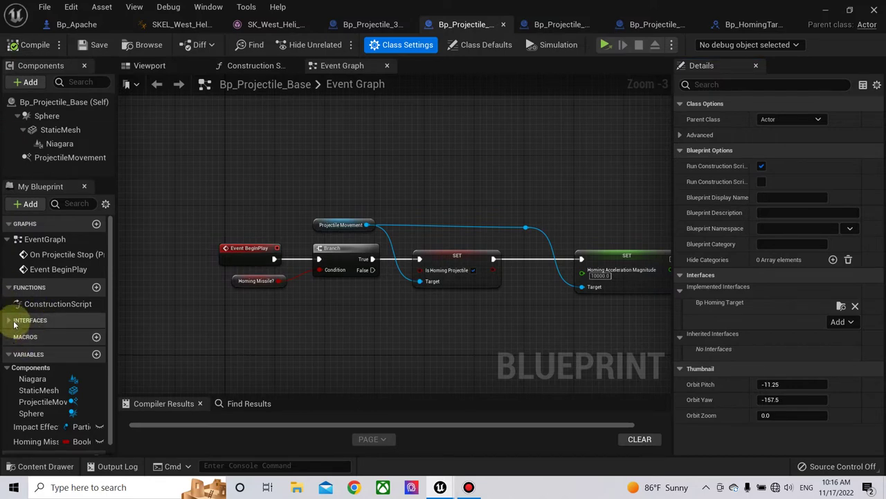
click(14, 324)
click(32, 334)
right_click(41, 336)
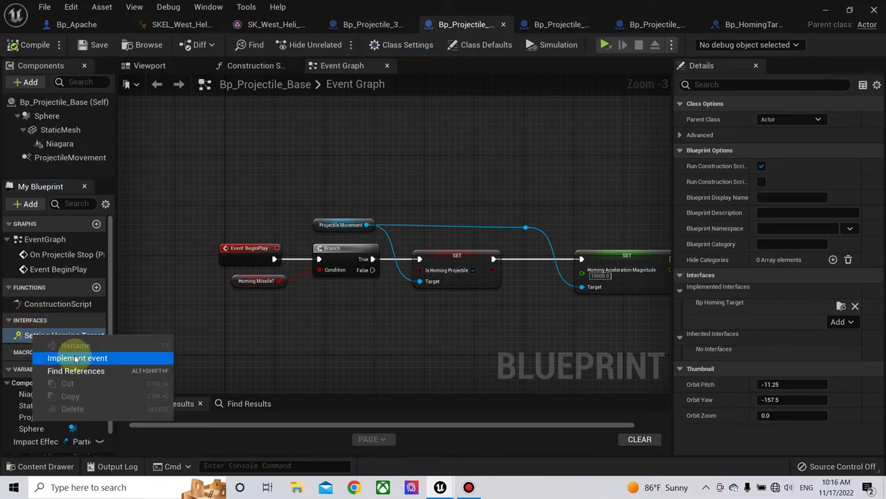
Step: Add an Event Setting Homing Target node and place it above the existing nodes
click(74, 358)
scroll(158, 275, down, 3)
right_drag(245, 287, 275, 146)
mouse_move(275, 149)
mouse_down()
mouse_move(246, 132)
mouse_move(257, 124)
mouse_up()
right_drag(330, 127, 321, 189)
scroll(320, 189, up, 3)
Step: Promote the event's Target output to a new Target variable and compile
right_click(277, 193)
click(325, 216)
drag(399, 167, 380, 185)
click(34, 45)
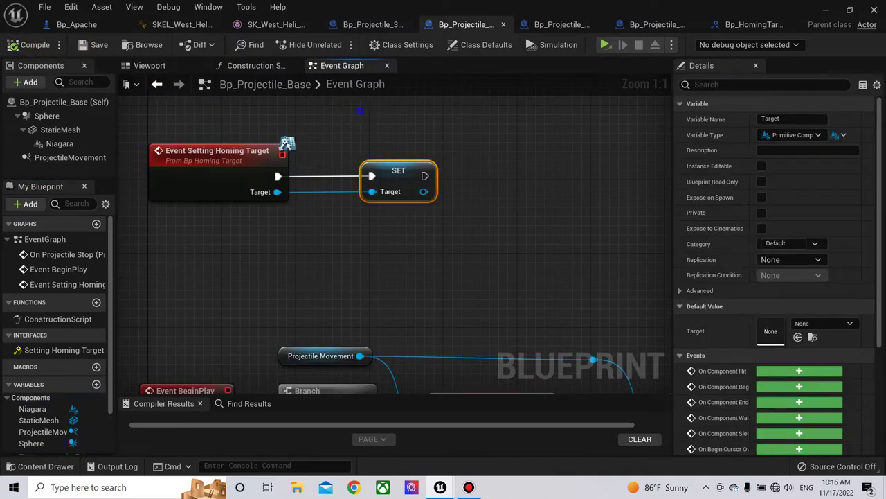
Step: Pan across the graph to the Spawn Emitter and Destroy Actor nodes
scroll(277, 96, down, 3)
right_drag(395, 180, 276, 35)
scroll(469, 253, down, 2)
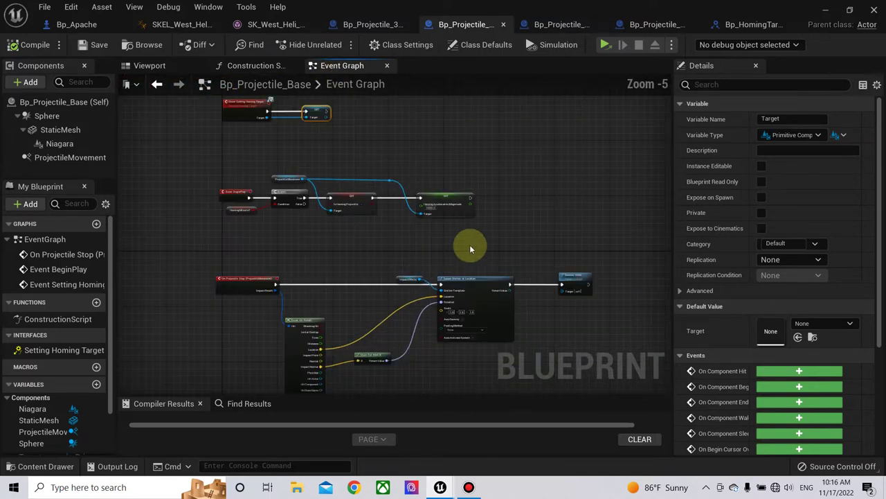
scroll(390, 237, up, 1)
scroll(391, 240, up, 1)
mouse_move(390, 241)
right_down()
mouse_move(319, 160)
mouse_move(487, 243)
right_up()
click(36, 46)
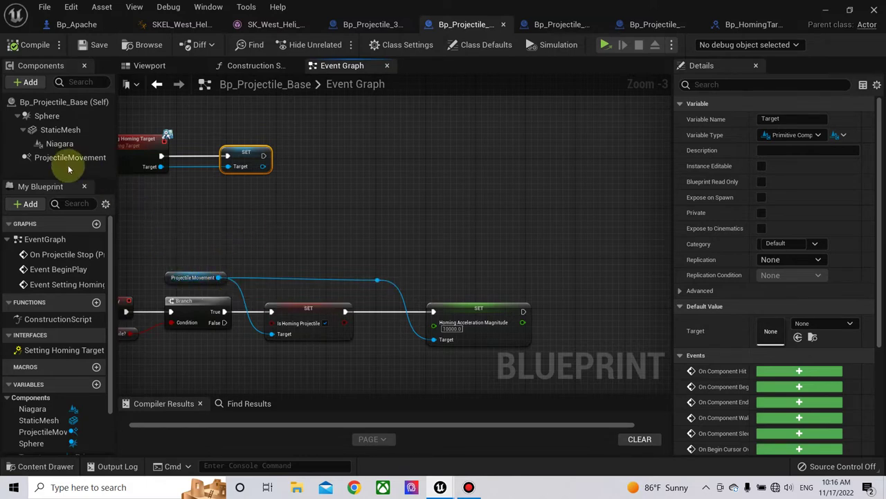
Step: Chain a SET Homing Target Component node on Projectile Movement after SET Target
drag(70, 160, 197, 189)
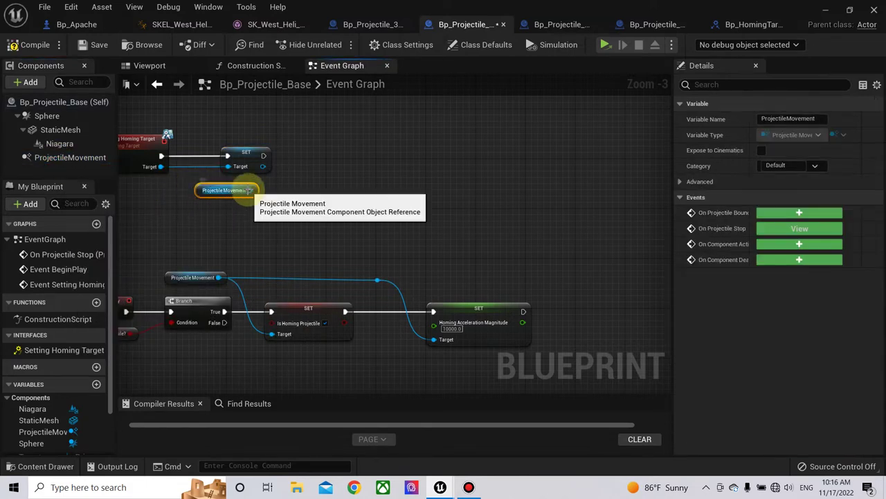
drag(251, 190, 372, 160)
text(set h)
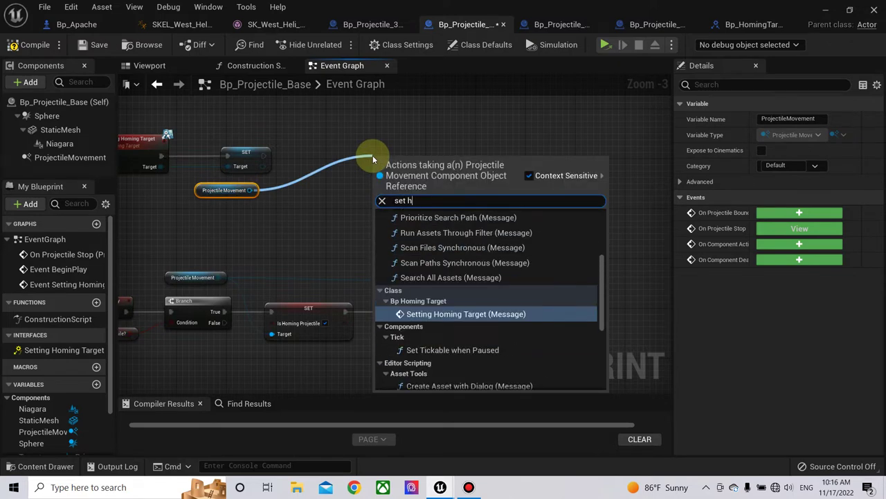
text(omi)
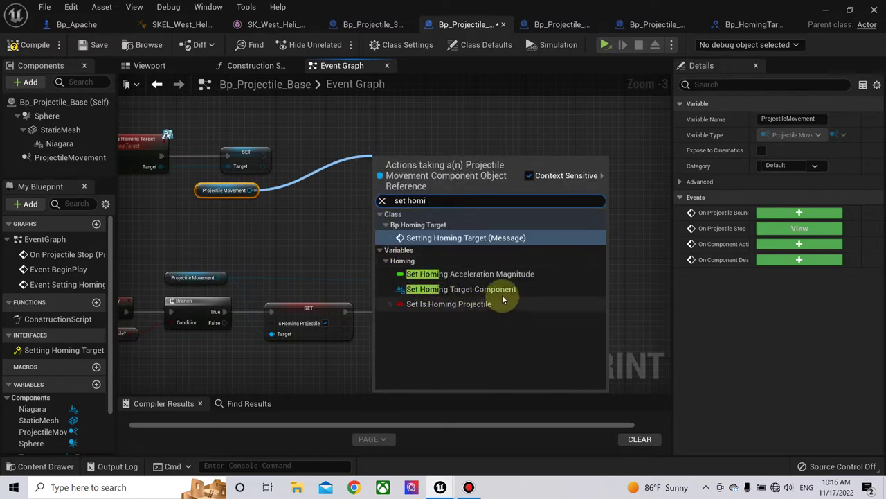
click(485, 289)
mouse_move(264, 166)
mouse_down()
mouse_move(351, 184)
mouse_move(378, 178)
mouse_up()
mouse_move(264, 159)
mouse_down()
mouse_move(378, 168)
mouse_move(397, 159)
mouse_up()
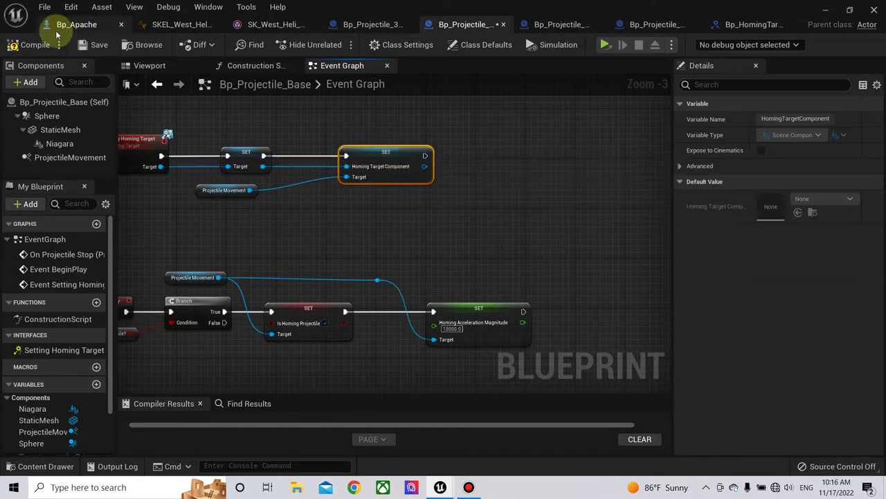
drag(199, 194, 246, 200)
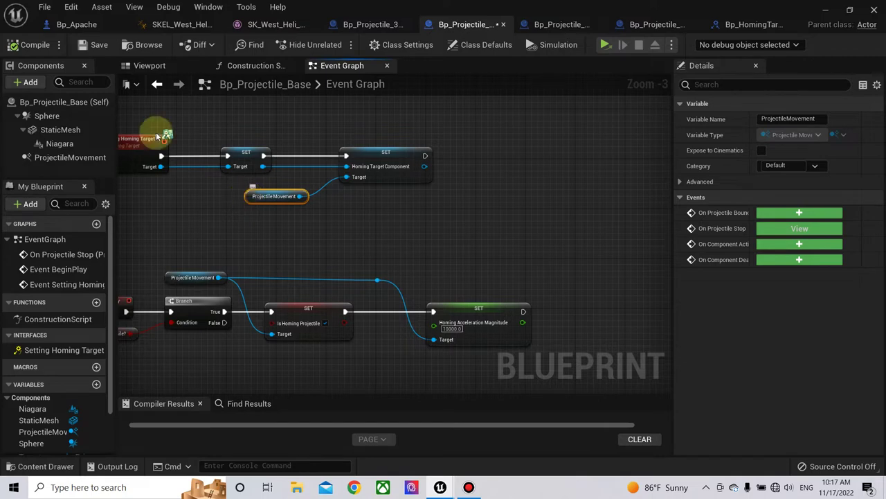
click(77, 26)
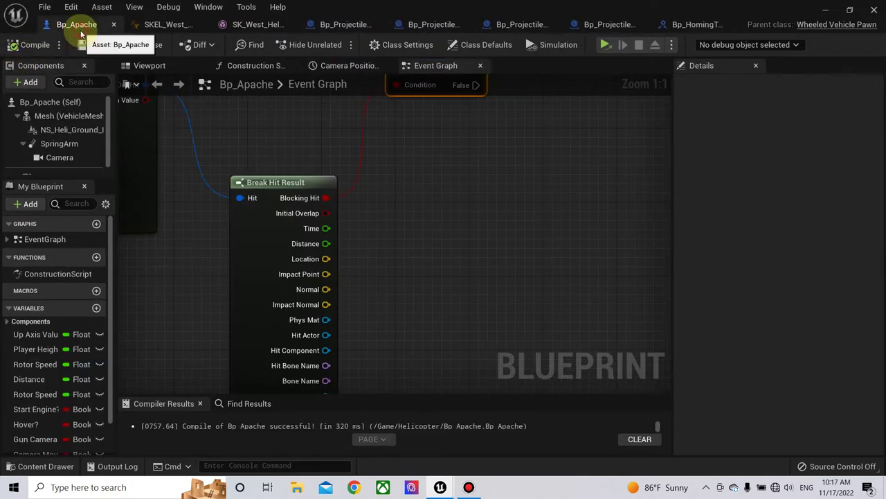
Step: Check the Event Setting Homing Target in Bp_Projectile_Base, then clear space right of Branch in Bp_Apache
mouse_move(475, 198)
right_down()
mouse_move(424, 267)
mouse_move(337, 242)
right_up()
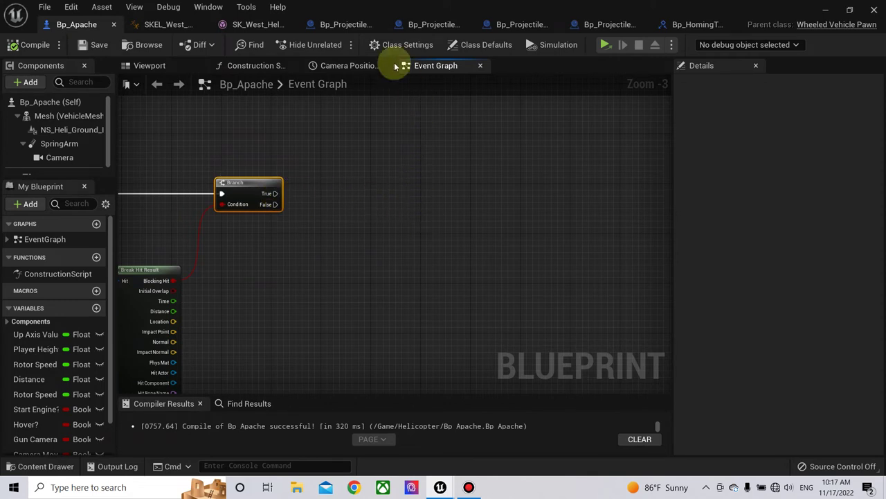
click(433, 24)
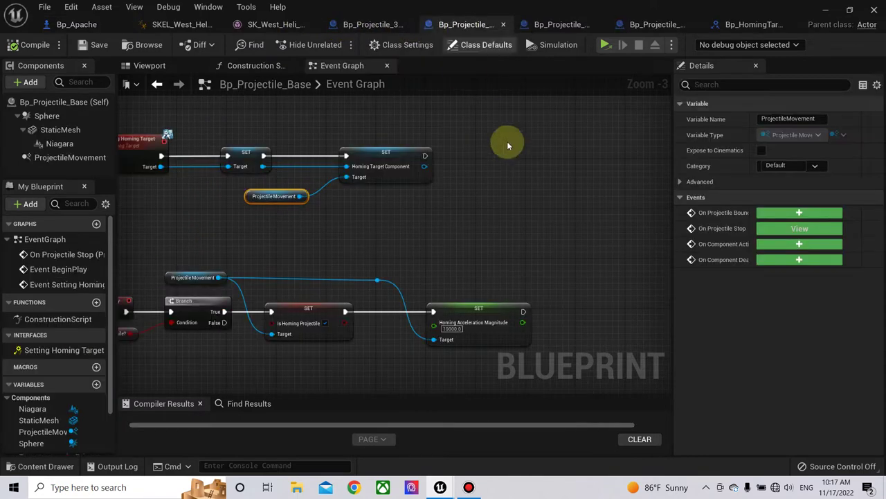
right_drag(320, 117, 415, 157)
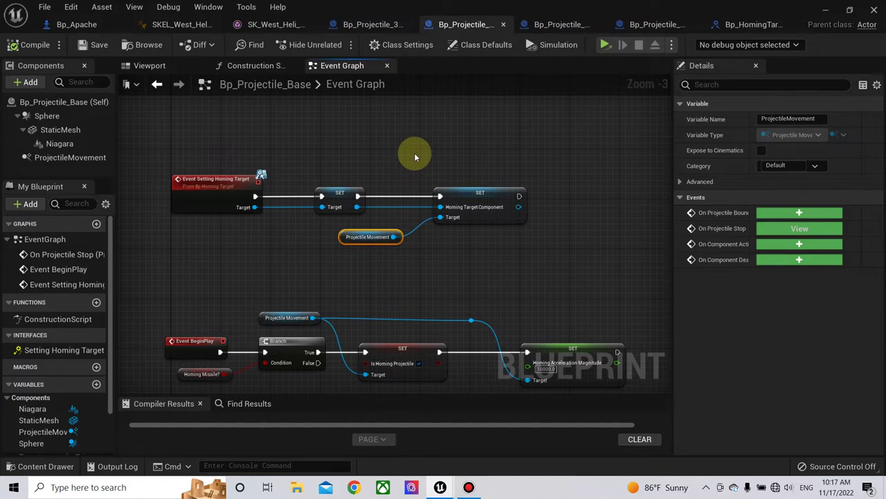
click(75, 25)
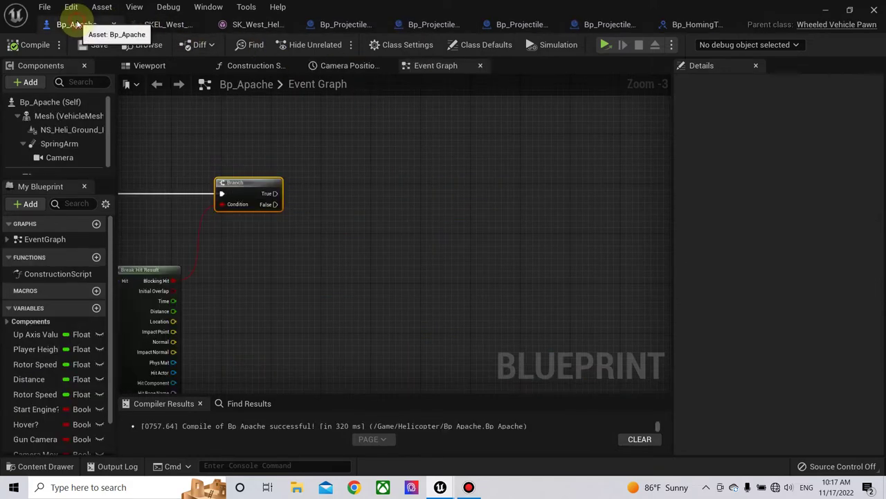
right_click(367, 210)
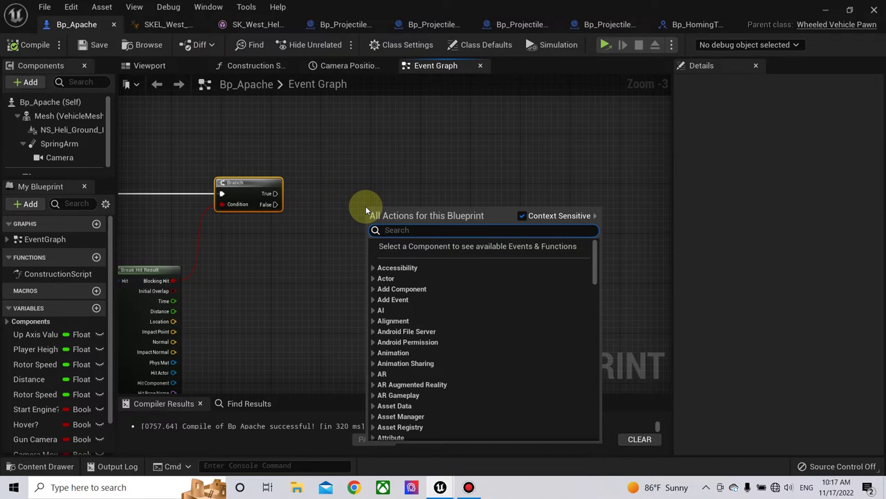
click(339, 223)
right_drag(342, 208, 405, 259)
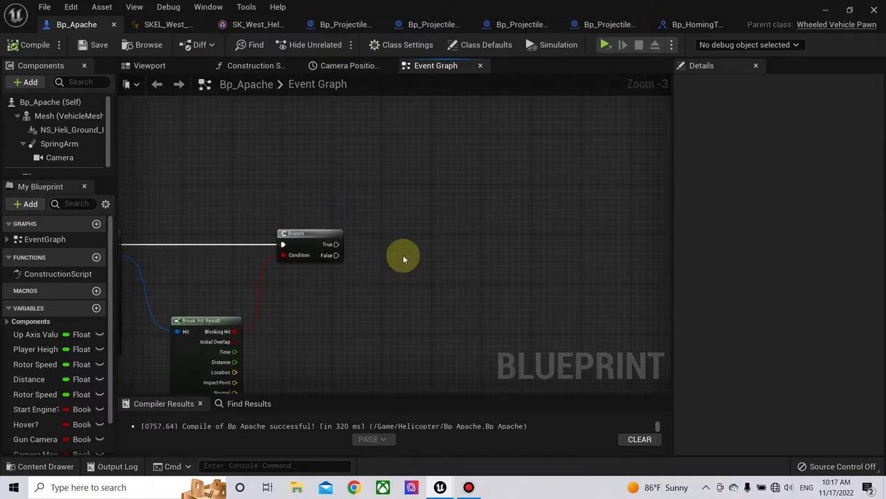
Step: Add a Setting Homing Target (Message) node and wire Branch's True output into it
right_click(405, 259)
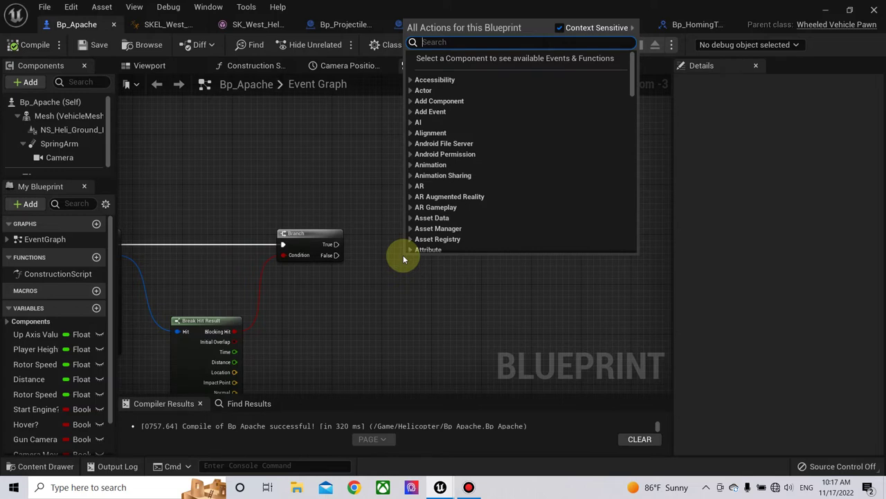
text(homin)
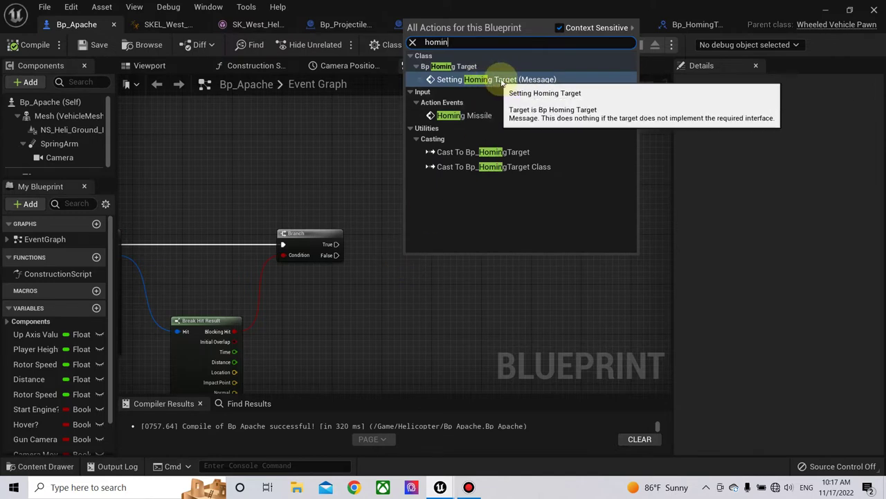
click(491, 79)
drag(445, 277, 502, 246)
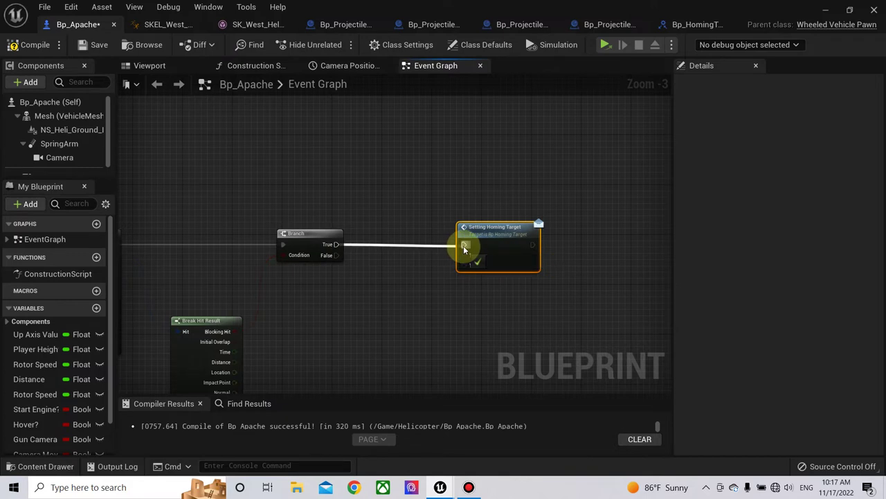
drag(336, 244, 464, 244)
drag(485, 240, 523, 240)
mouse_move(380, 326)
right_down()
mouse_move(391, 227)
mouse_move(362, 268)
right_up()
scroll(471, 204, up, 2)
scroll(396, 159, up, 1)
right_drag(396, 158, 389, 214)
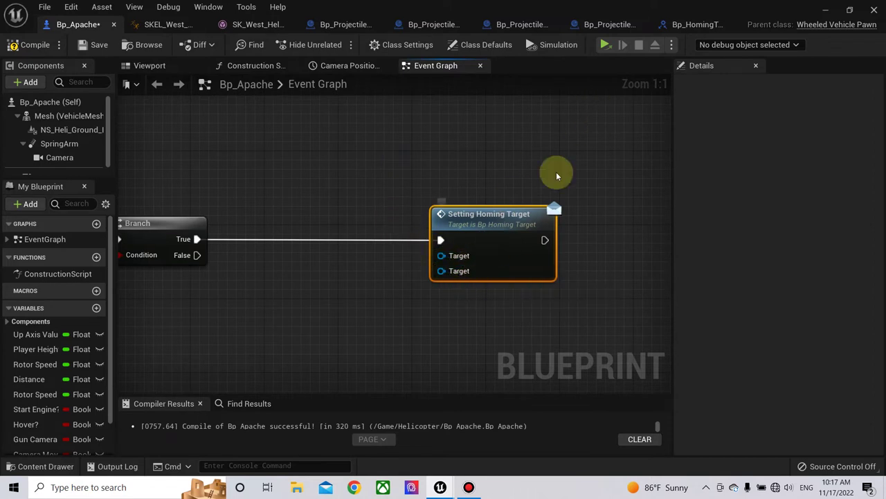
Step: Rename the Bp_HomingTarget input to Target Actor and go back to Bp_Apache's graph
click(694, 25)
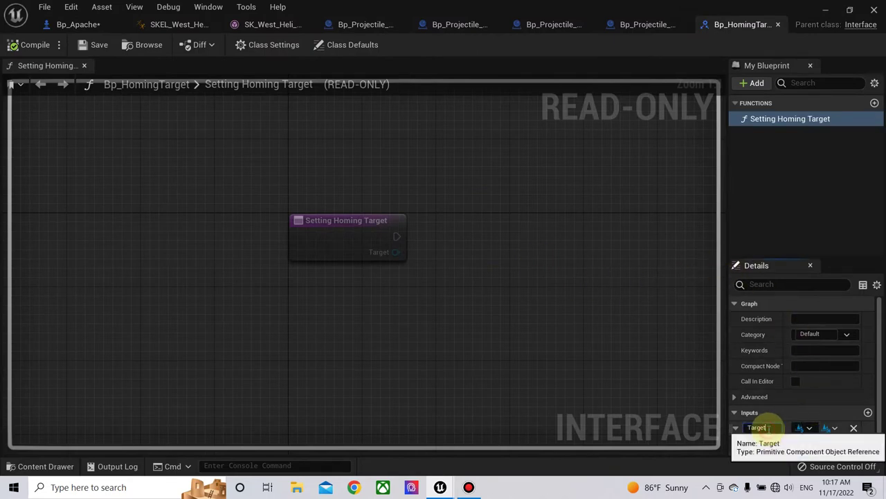
click(766, 427)
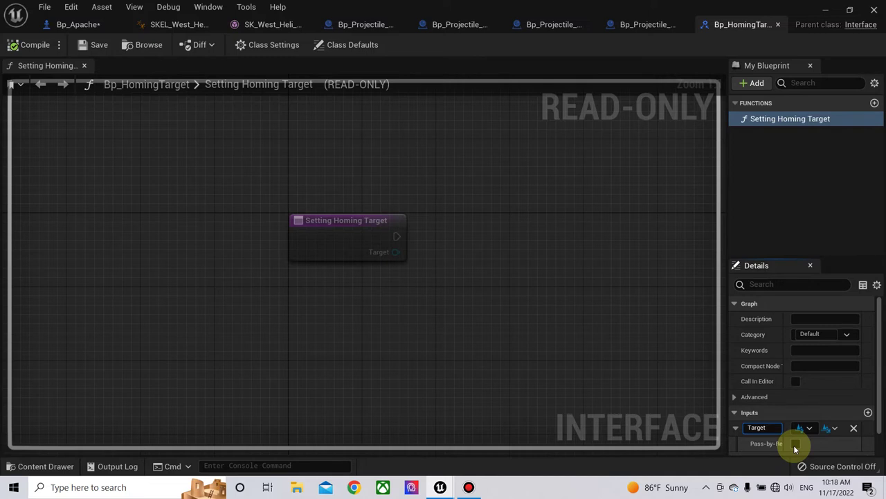
text(Location)
key(BackSpace)
key(BackSpace)
key(BackSpace)
key(BackSpace)
key(BackSpace)
key(BackSpace)
text(Actor)
key(Return)
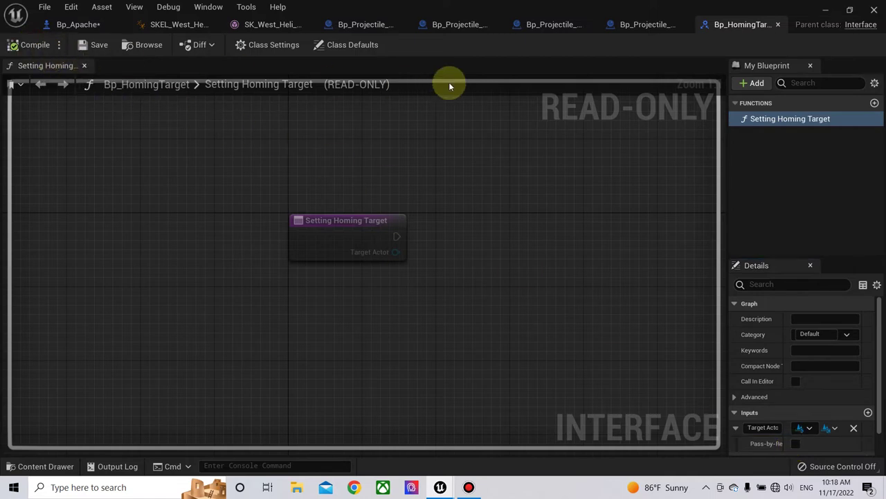
click(77, 24)
right_drag(329, 226, 387, 170)
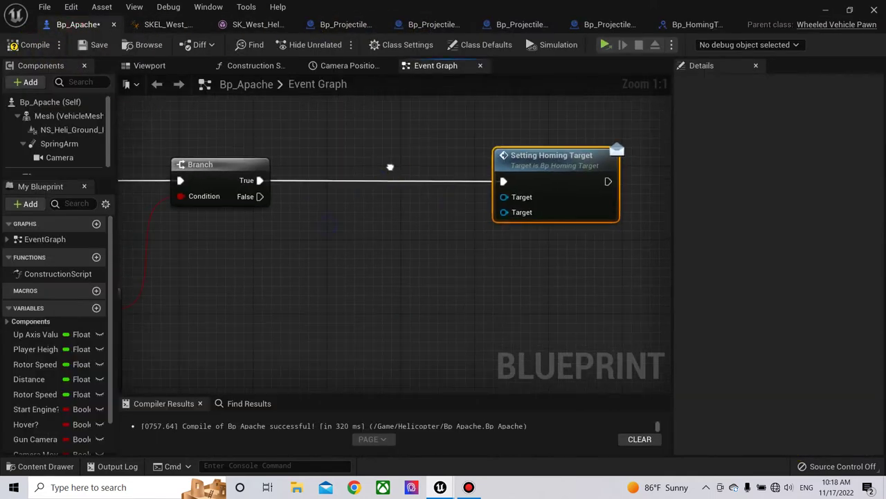
Step: Refresh the Setting Homing Target node to show Target Actor and compile Bp_Apache
right_drag(384, 227, 410, 229)
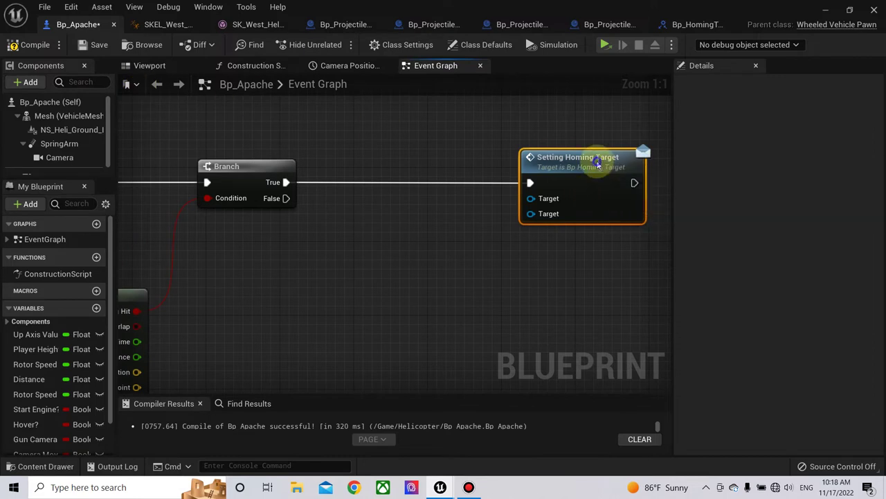
right_click(599, 164)
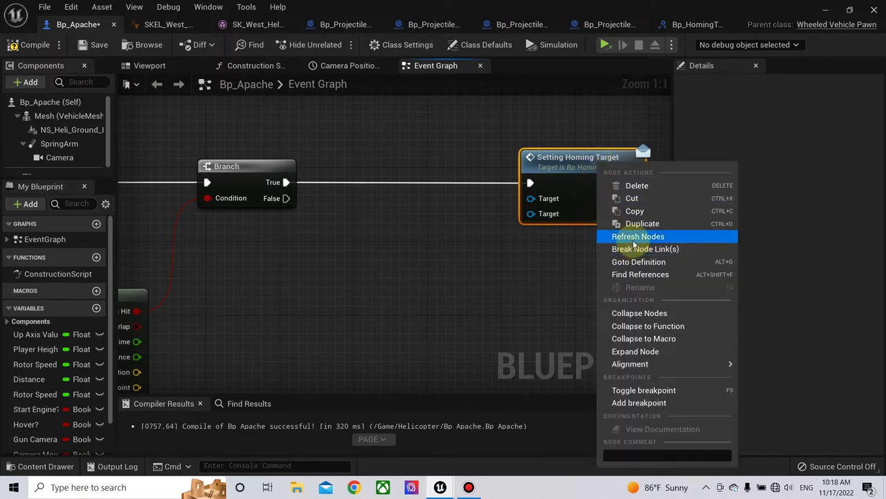
click(633, 237)
key(F7)
Step: Wire Break Hit Result's Hit Component into the message node's Target Actor input
mouse_move(278, 272)
right_down()
mouse_move(280, 254)
mouse_move(270, 288)
right_up()
mouse_move(372, 213)
right_down()
mouse_move(352, 337)
mouse_move(422, 200)
right_up()
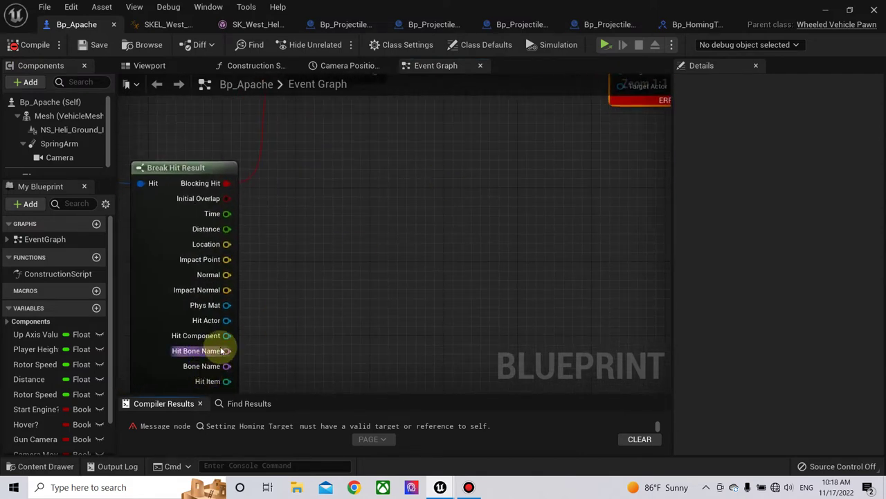
mouse_move(227, 335)
mouse_down()
mouse_move(601, 338)
mouse_move(621, 322)
mouse_up()
right_drag(350, 336, 485, 76)
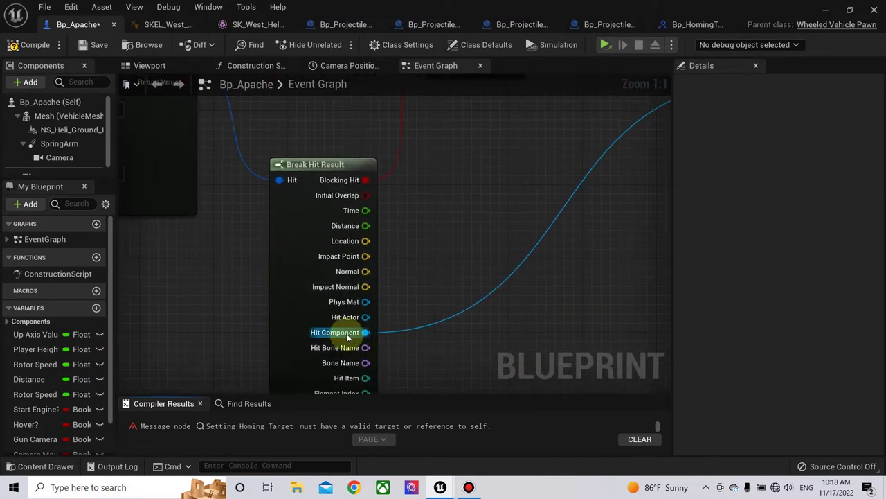
right_drag(350, 336, 456, 251)
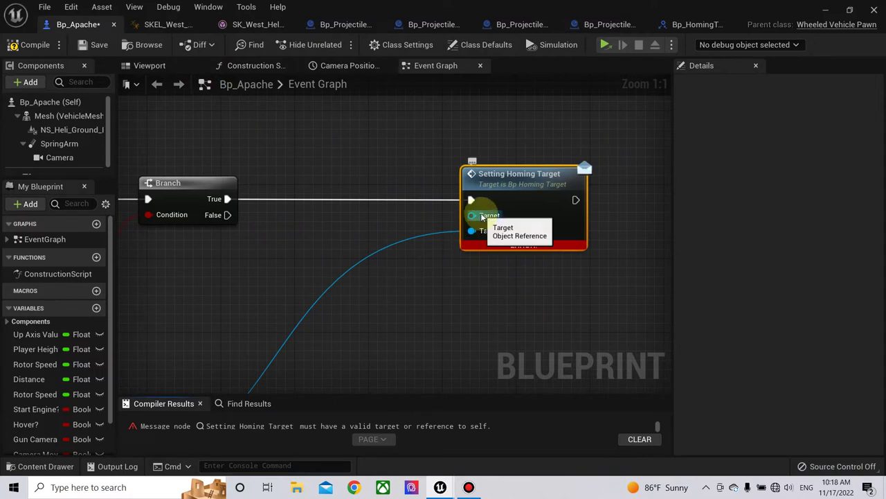
right_drag(364, 154, 406, 200)
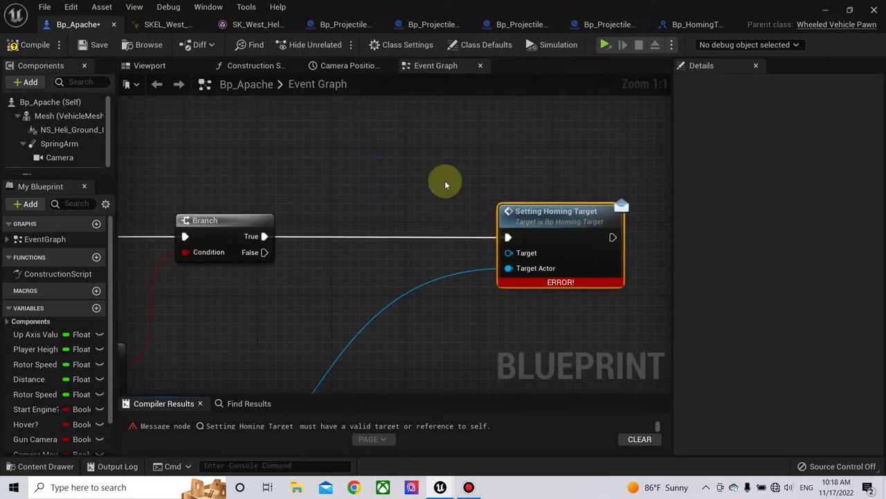
right_drag(431, 173, 439, 200)
scroll(370, 201, down, 1)
right_click(370, 200)
right_drag(370, 200, 451, 250)
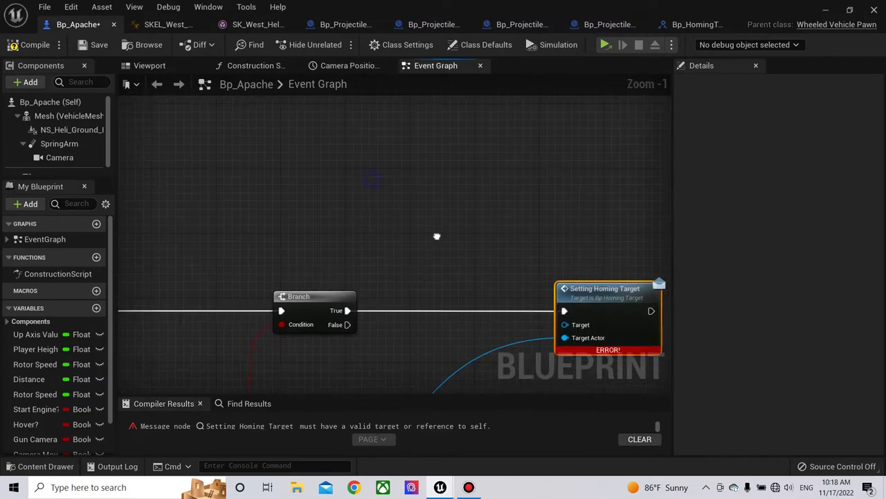
Step: Widen the Fire Homing Missile comment and promote SpawnActor's Return Value to new variable NewVar_0
scroll(451, 251, down, 4)
right_drag(416, 217, 572, 243)
mouse_move(273, 113)
right_down()
mouse_move(454, 246)
mouse_move(382, 119)
right_up()
scroll(475, 327, up, 3)
right_drag(544, 203, 451, 275)
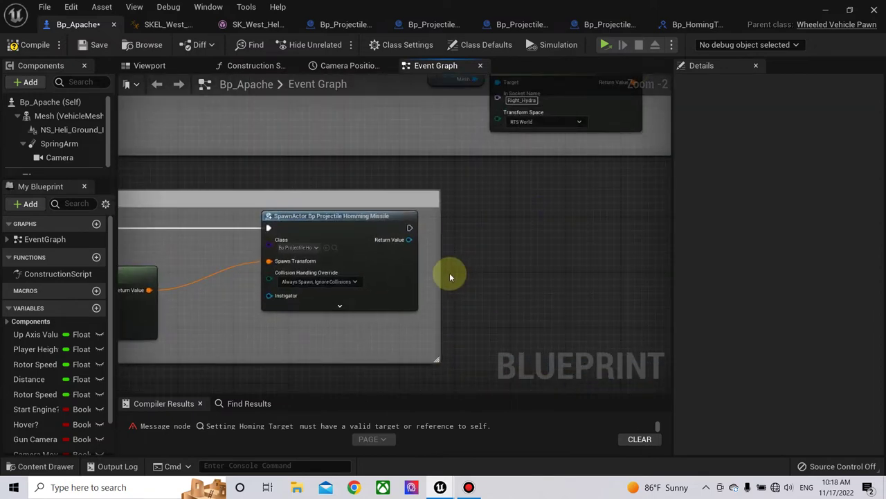
drag(441, 272, 641, 277)
right_click(409, 240)
click(440, 262)
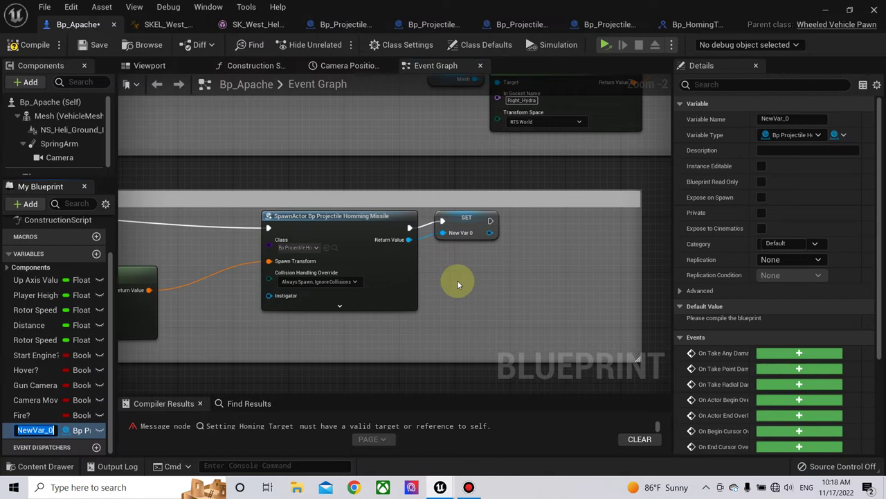
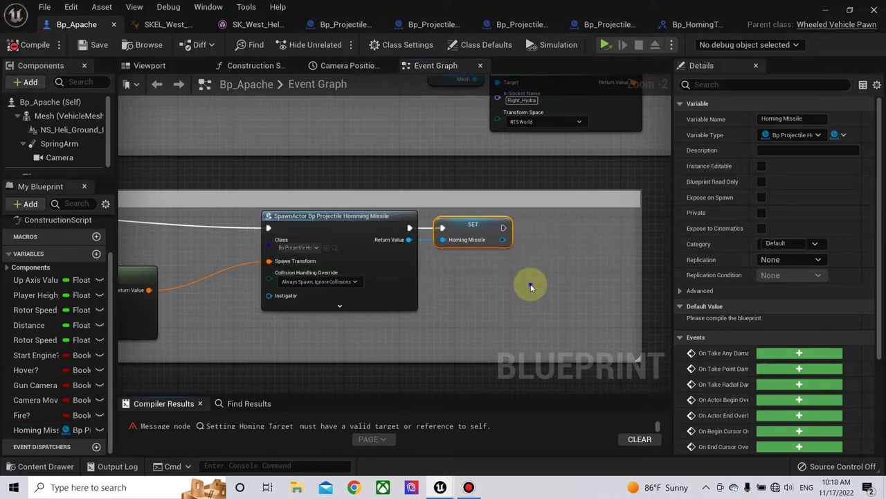
Step: Wrap the Line Trace, Break Hit Result, Branch and Setting Homing Target nodes in a 'Homing Missile Targeting' comment
right_drag(530, 283, 287, 238)
scroll(287, 237, down, 3)
scroll(290, 269, up, 6)
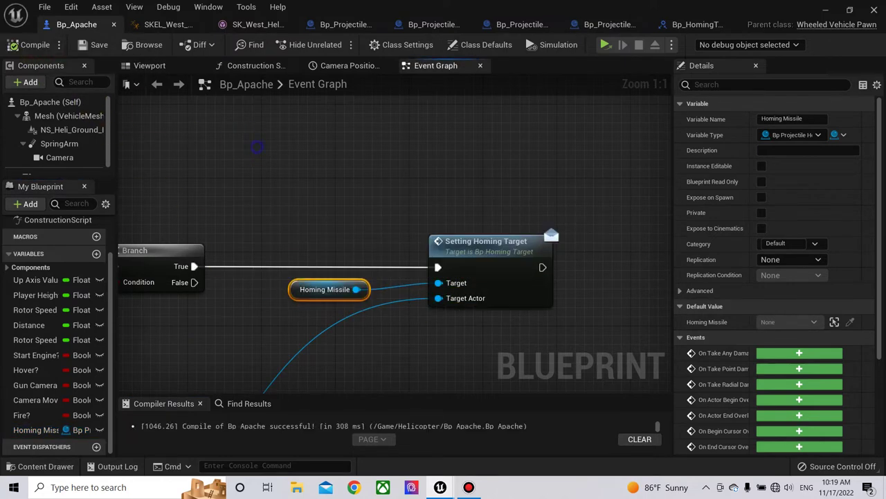
right_drag(257, 147, 356, 192)
scroll(297, 182, down, 2)
mouse_move(297, 182)
right_down()
mouse_move(370, 205)
mouse_move(489, 194)
right_up()
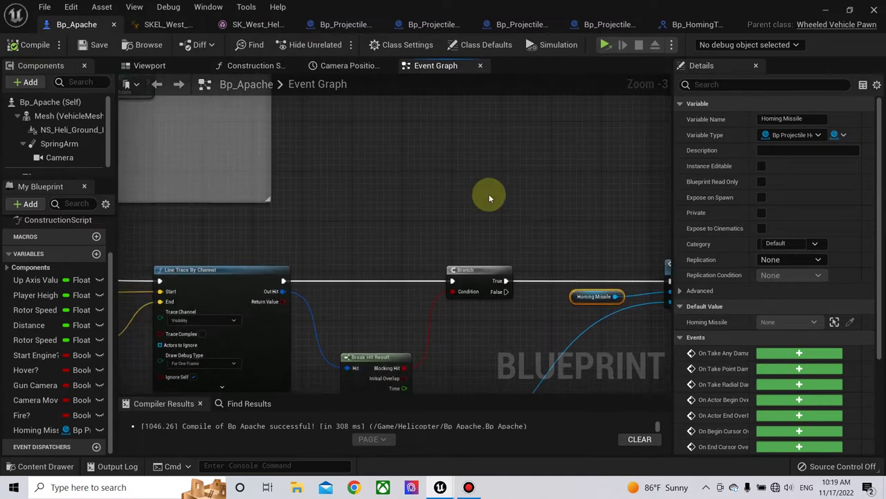
scroll(489, 194, down, 4)
scroll(277, 218, up, 2)
right_drag(277, 218, 142, 153)
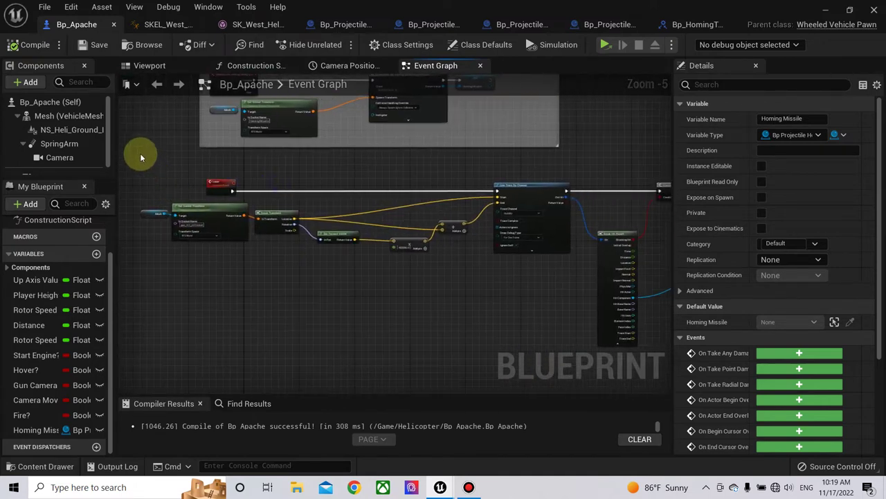
right_drag(761, 307, 626, 344)
click(625, 350)
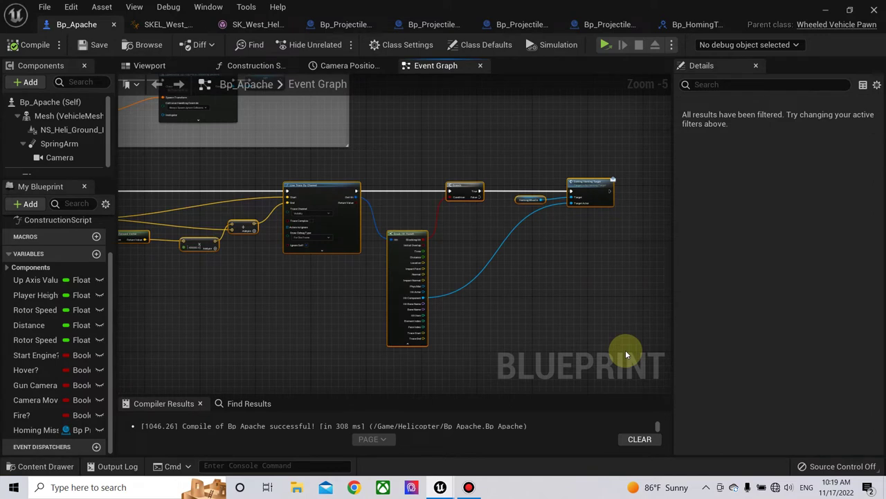
key(c)
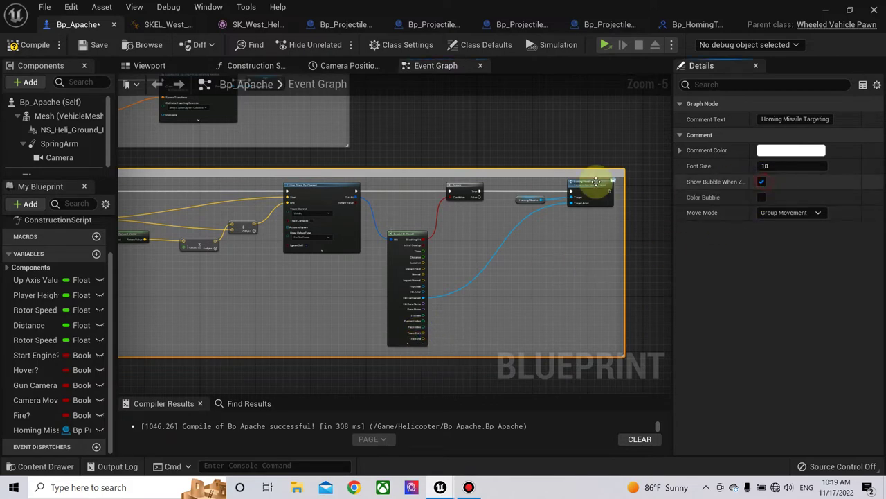
right_drag(235, 254, 433, 302)
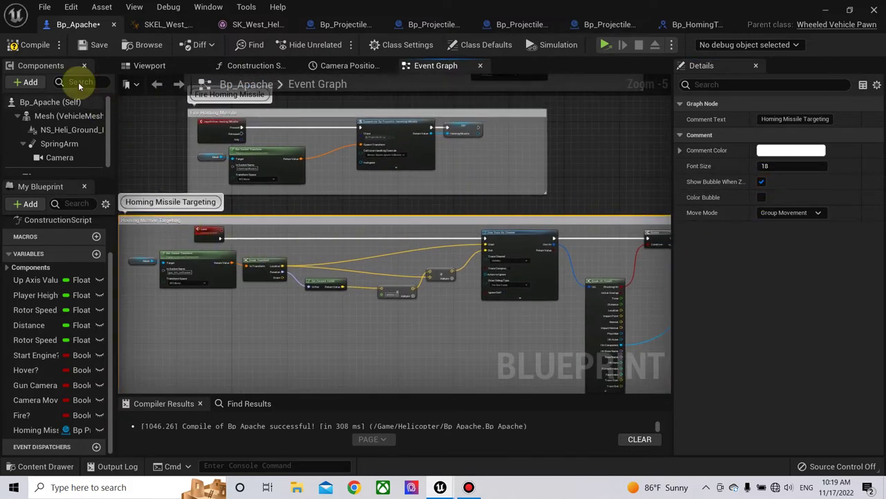
Step: Move Event Tick left and insert a Laser function call between it and the engine-start Branch
scroll(146, 119, down, 4)
mouse_move(146, 119)
right_down()
mouse_move(263, 232)
mouse_move(270, 388)
right_up()
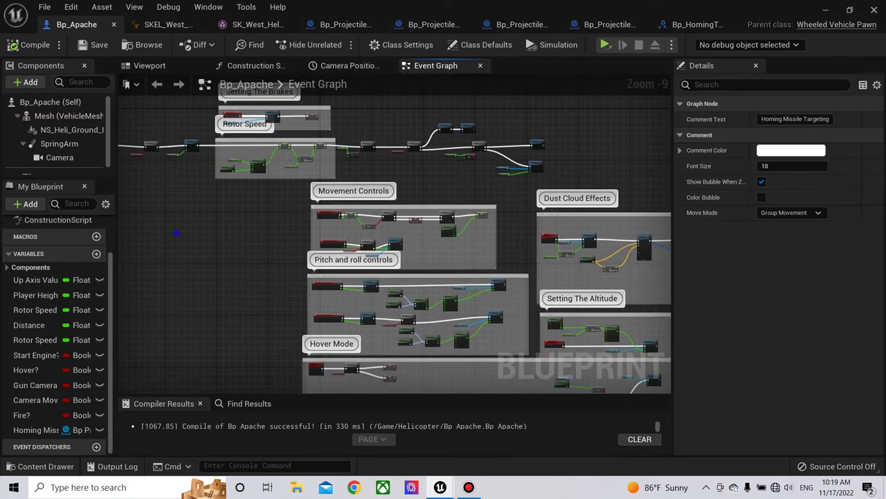
right_drag(174, 233, 317, 218)
scroll(359, 192, up, 5)
scroll(359, 192, up, 3)
right_drag(367, 257, 276, 259)
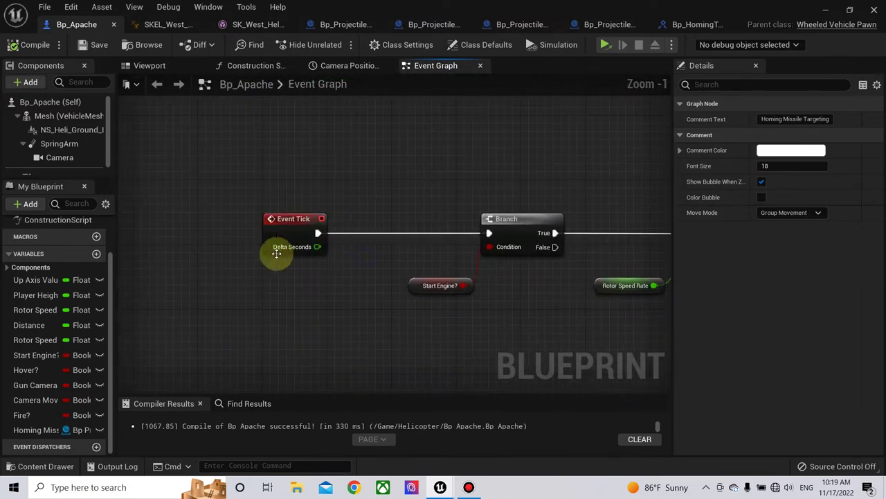
mouse_move(324, 230)
mouse_down()
mouse_move(215, 229)
mouse_move(291, 218)
mouse_up()
text(l)
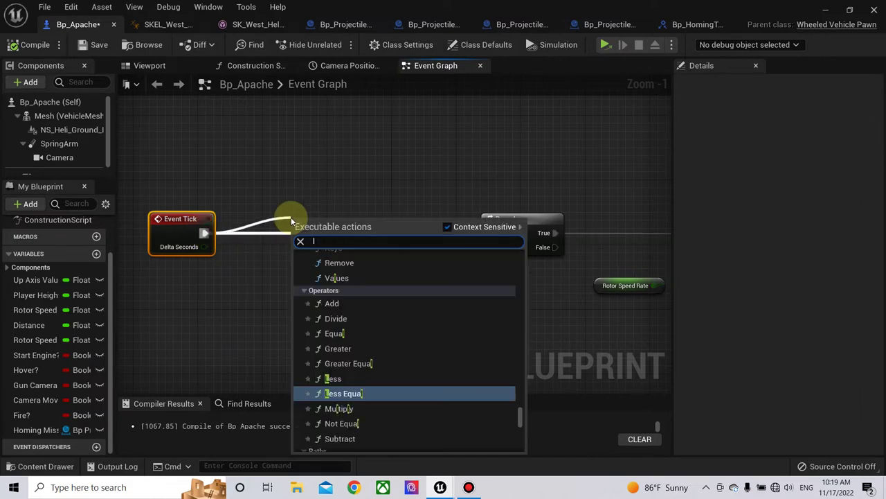
text(aser)
click(332, 269)
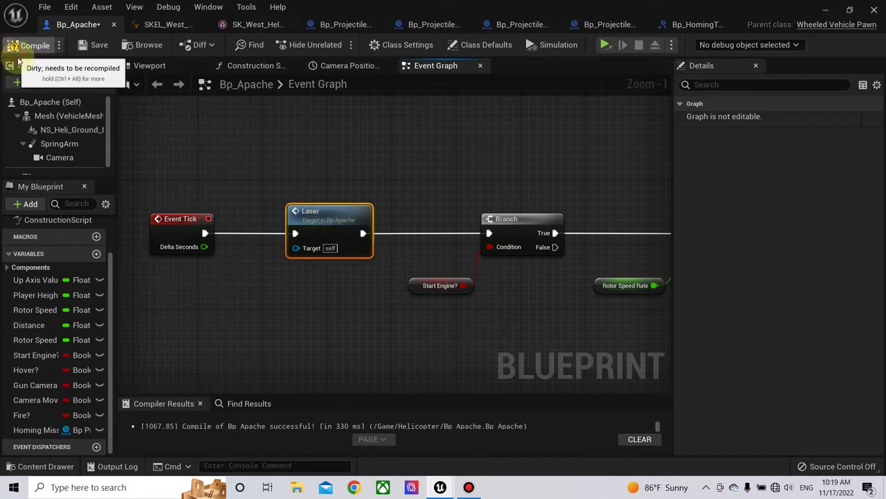
right_drag(419, 137, 301, 137)
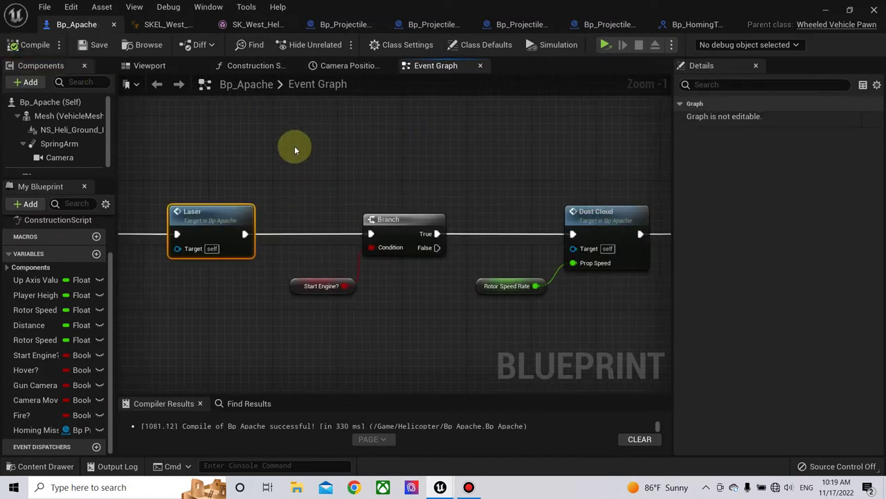
Step: Refresh the Event Setting Homing Target node in Bp_Projectile_Base's event graph
click(708, 24)
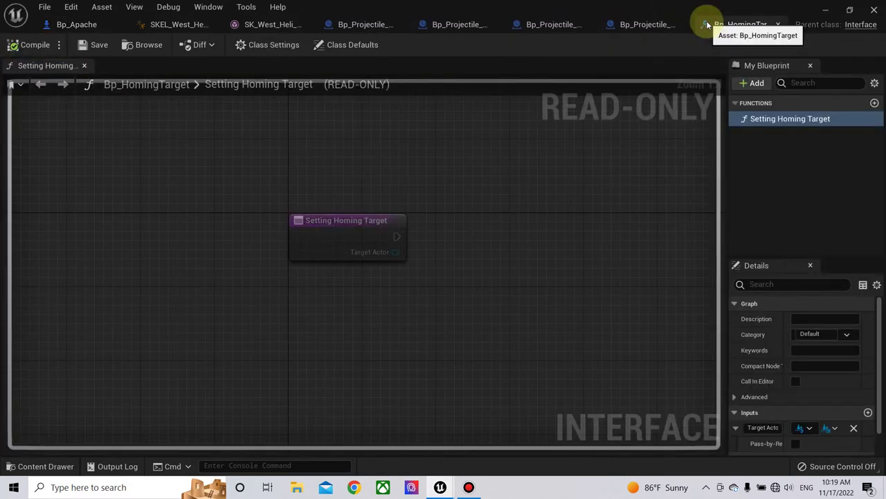
click(642, 25)
click(521, 27)
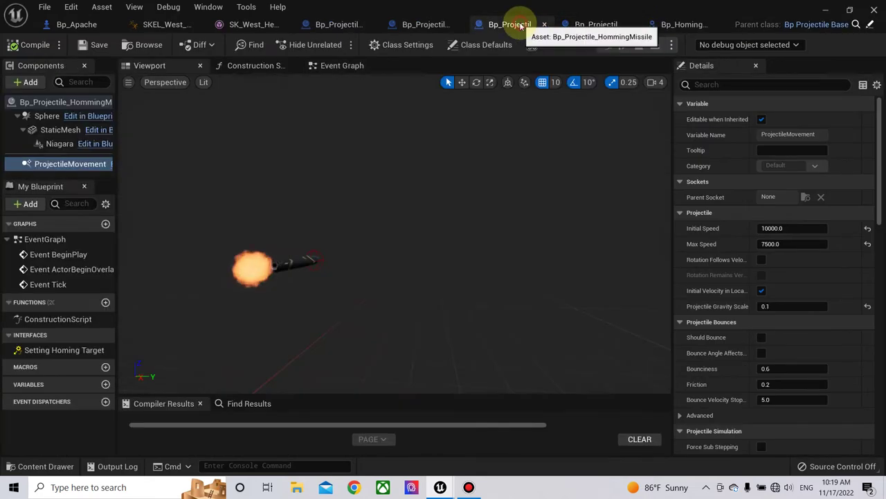
click(421, 27)
right_drag(393, 132, 484, 122)
scroll(346, 204, up, 1)
scroll(295, 214, up, 1)
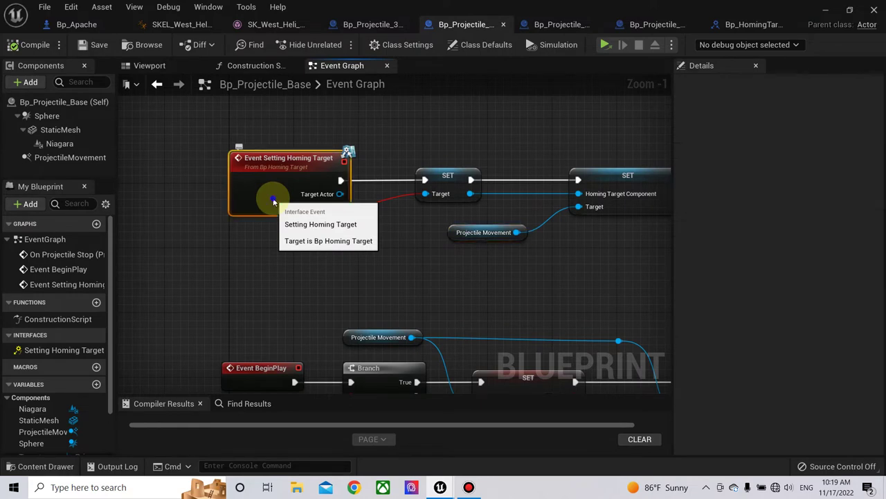
right_click(273, 198)
click(316, 234)
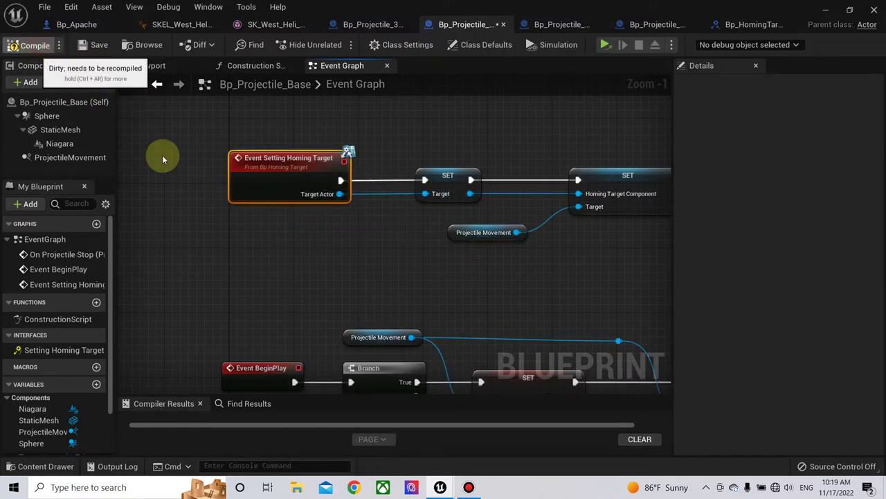
Step: Review the Spawn Emitter and projectile-stop hit nodes, then return to the ThirdPersonMap level editor
right_drag(354, 236, 240, 196)
scroll(406, 200, down, 3)
mouse_move(447, 196)
right_down()
mouse_move(225, 163)
mouse_move(244, 170)
right_up()
scroll(352, 182, up, 1)
scroll(352, 181, up, 1)
mouse_move(248, 214)
right_down()
mouse_move(434, 172)
mouse_move(252, 78)
right_up()
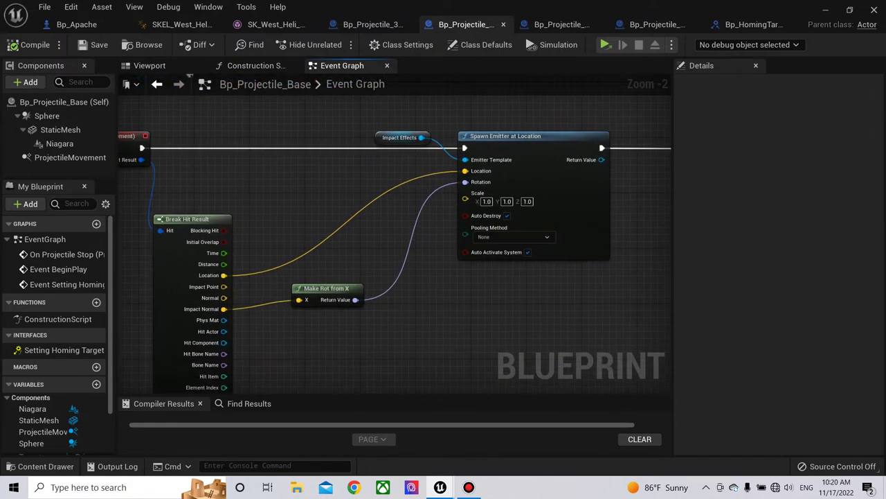
right_drag(352, 300, 365, 218)
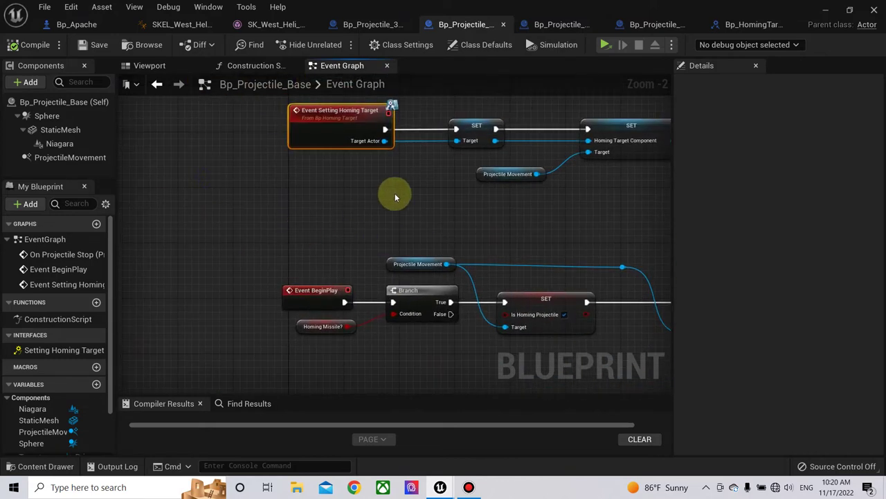
click(826, 10)
click(394, 238)
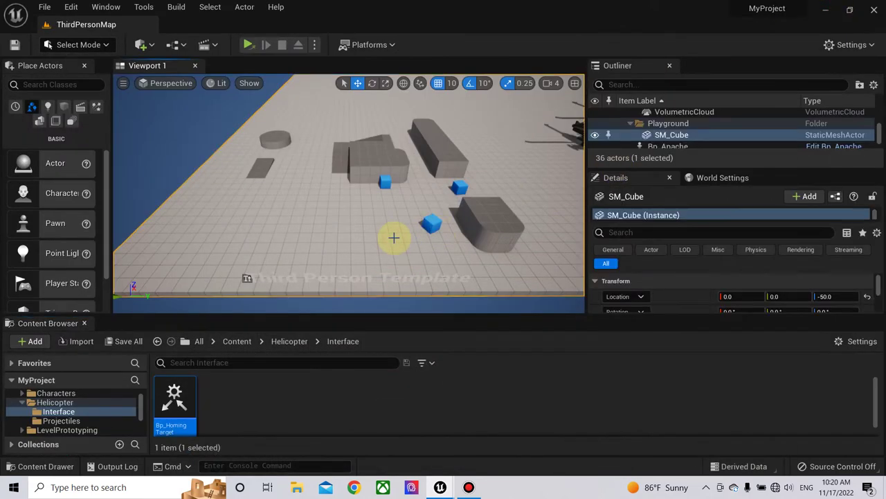
Step: Save the modified Bp_Apache and helicopter skeleton assets together
key(ctrl+shift+s)
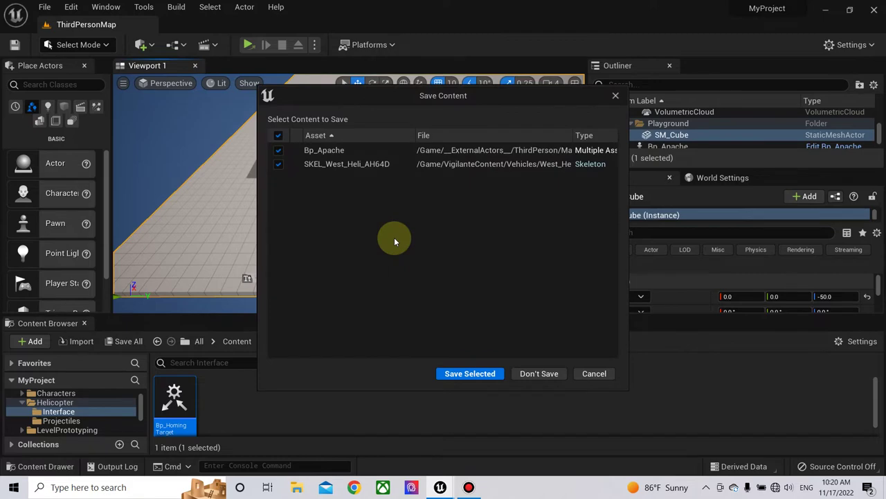
click(483, 373)
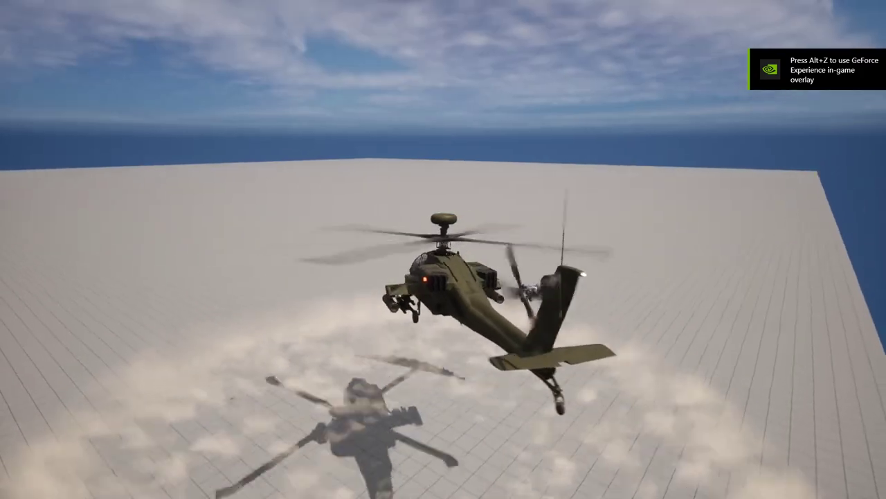
Step: Fire two homing missiles from the gunner camera, fly on in chase cam, then stop play
key(v)
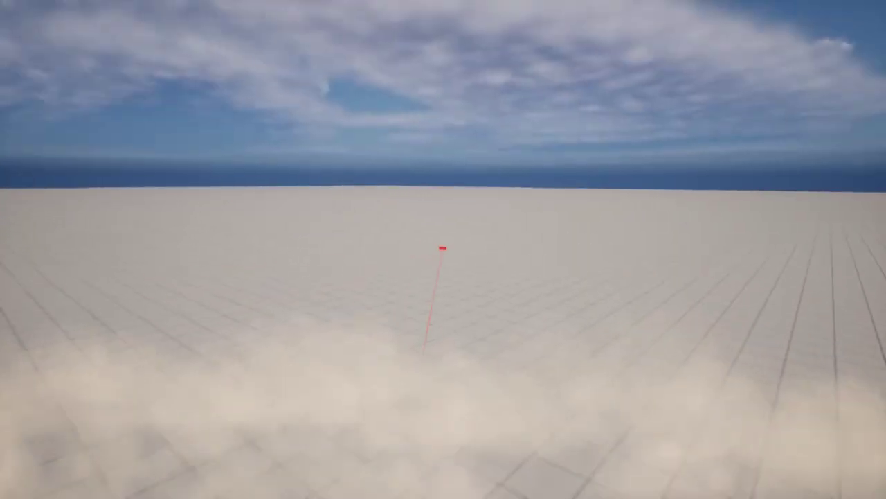
click(442, 248)
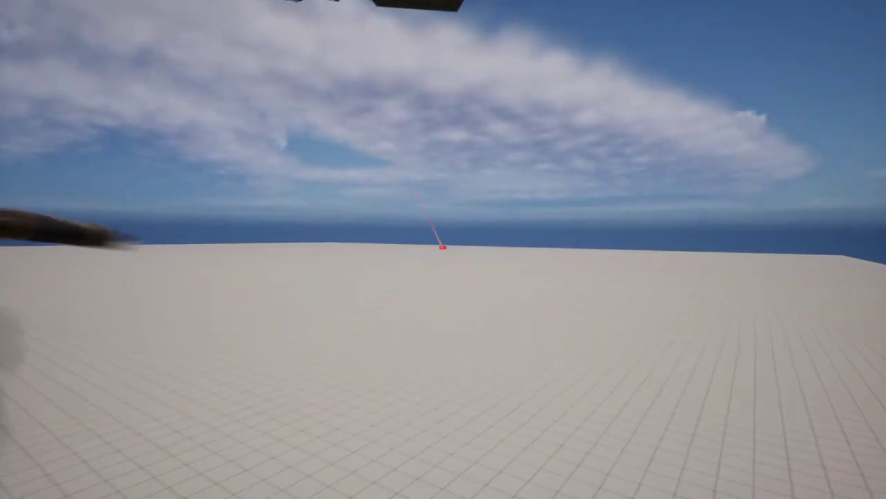
click(443, 247)
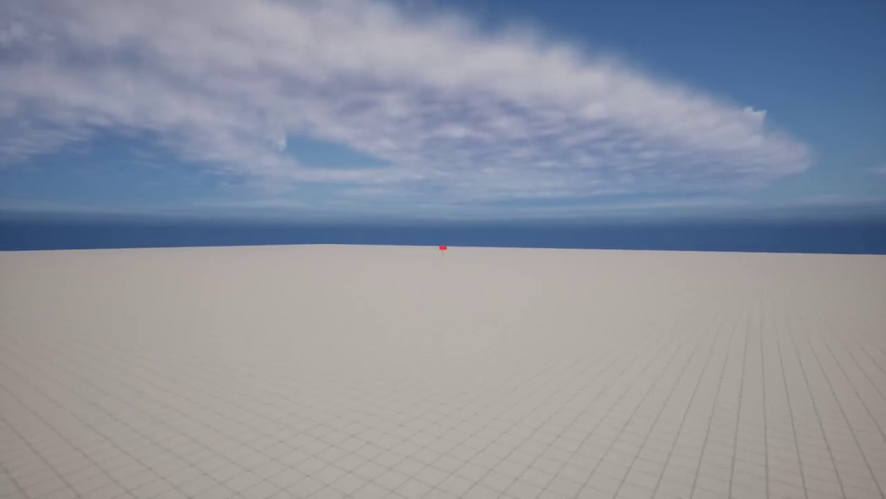
key(v)
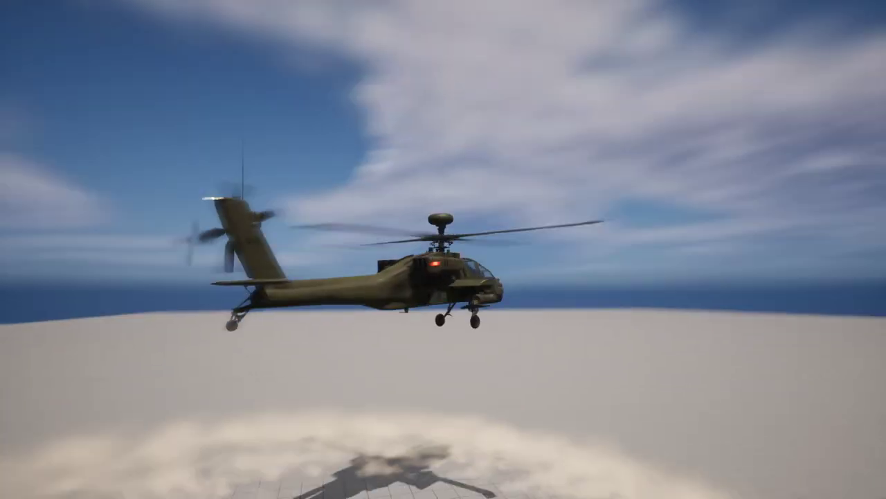
key(w)
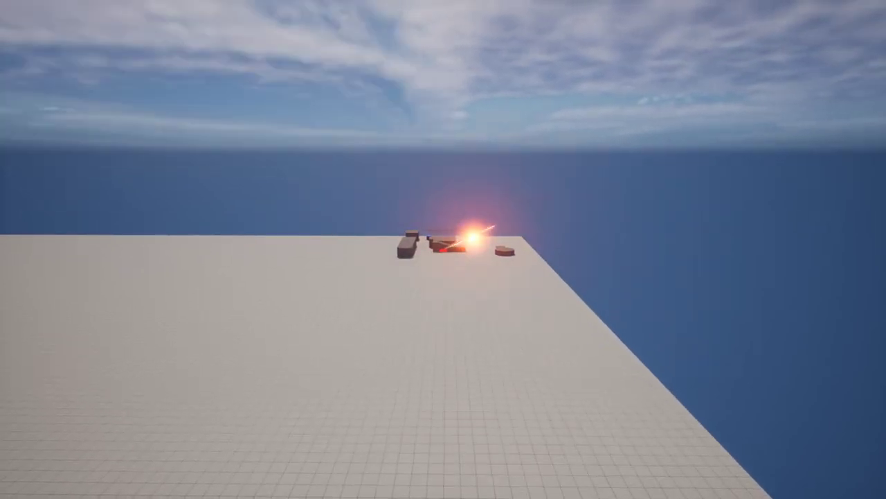
key(Escape)
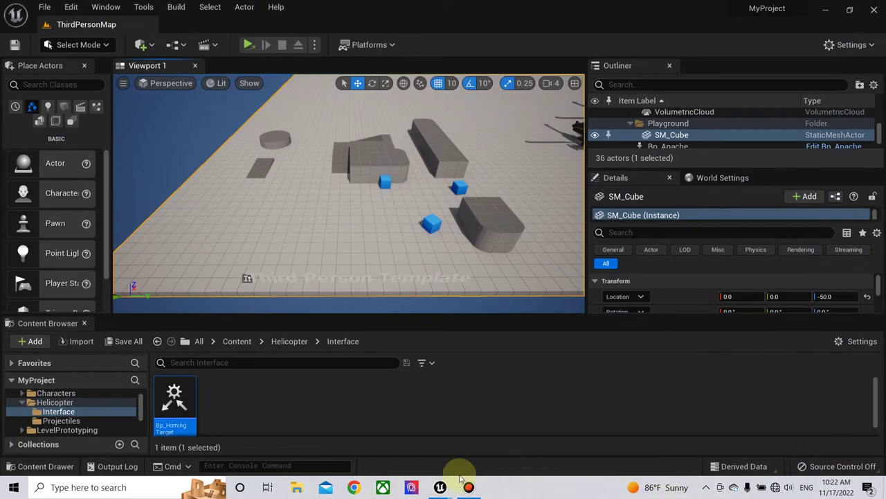
Step: Check Bp_Projectile_Base's Homing Acceleration Magnitude, which reads 1000.0
mouse_move(450, 483)
click(527, 444)
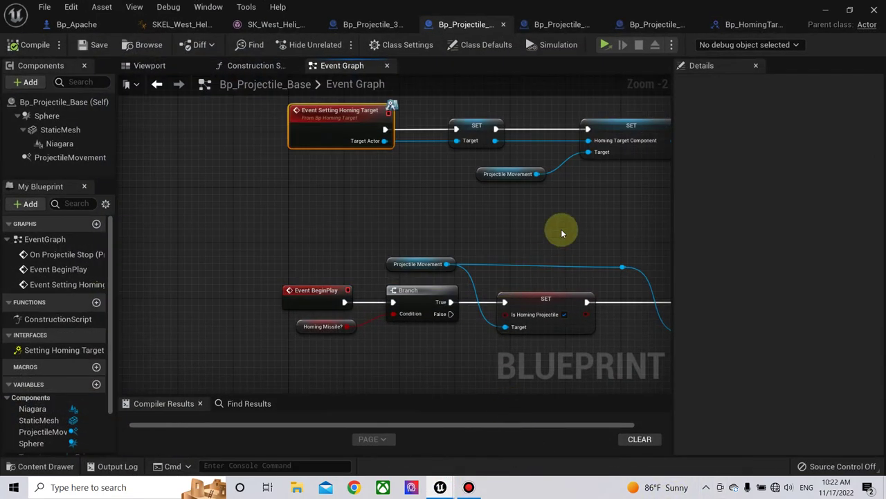
right_drag(371, 230, 358, 230)
scroll(392, 275, up, 1)
scroll(409, 283, up, 1)
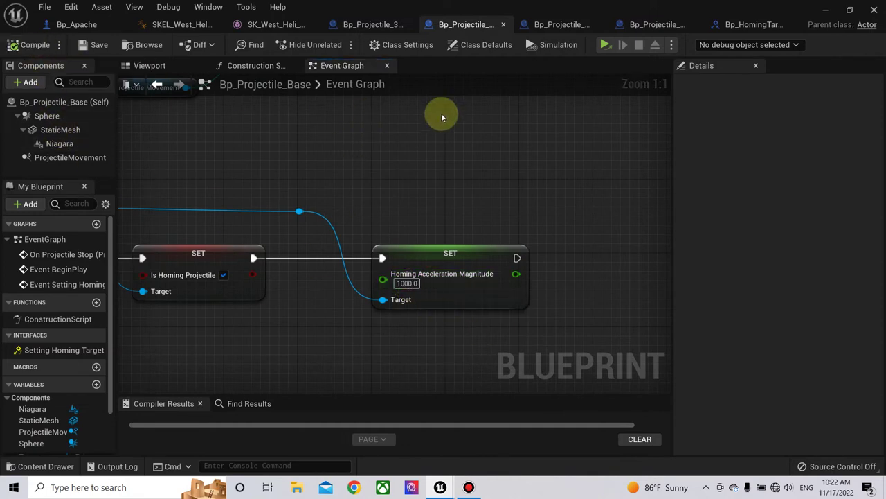
Step: Back in the level editor, save the modified Bp_Apache actor
click(825, 9)
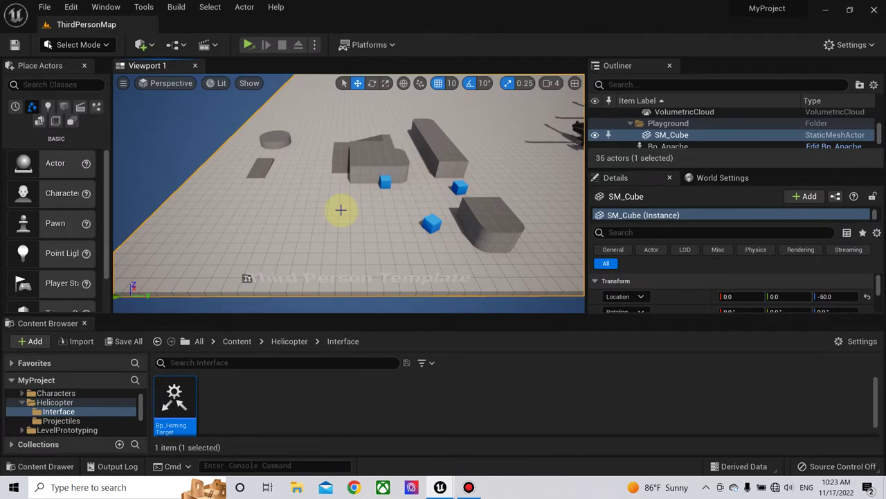
key(ctrl+s)
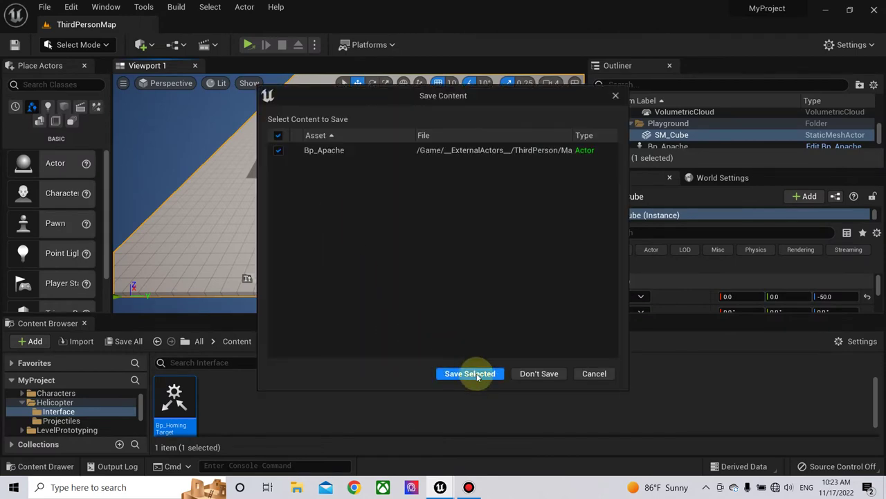
click(475, 374)
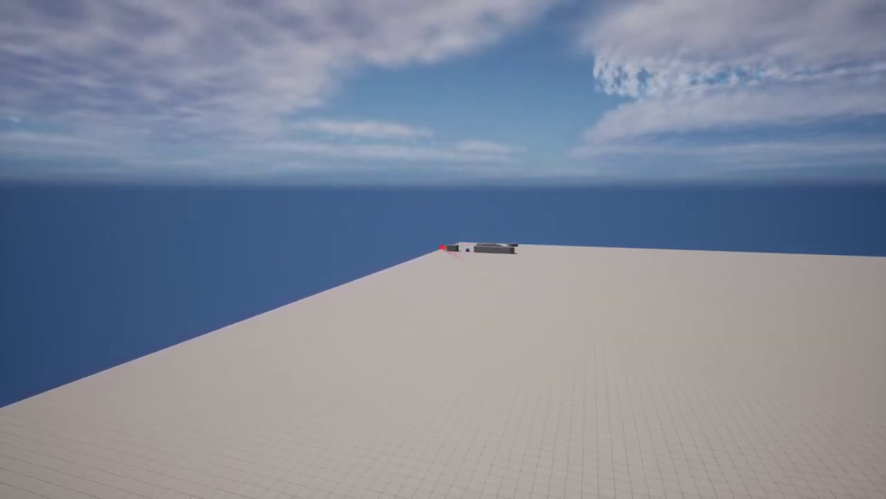
key(Escape)
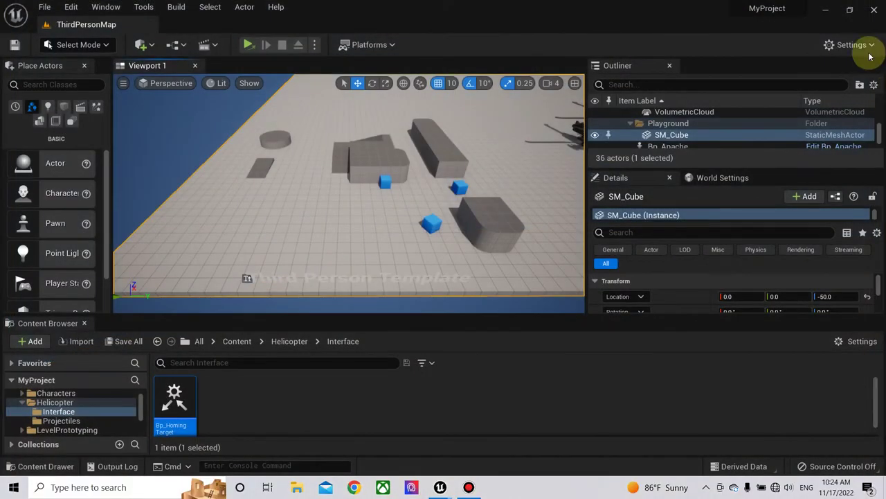
Step: Give the homing missile Initial Speed 15000 and Max Speed 12500, then compile it
mouse_move(439, 487)
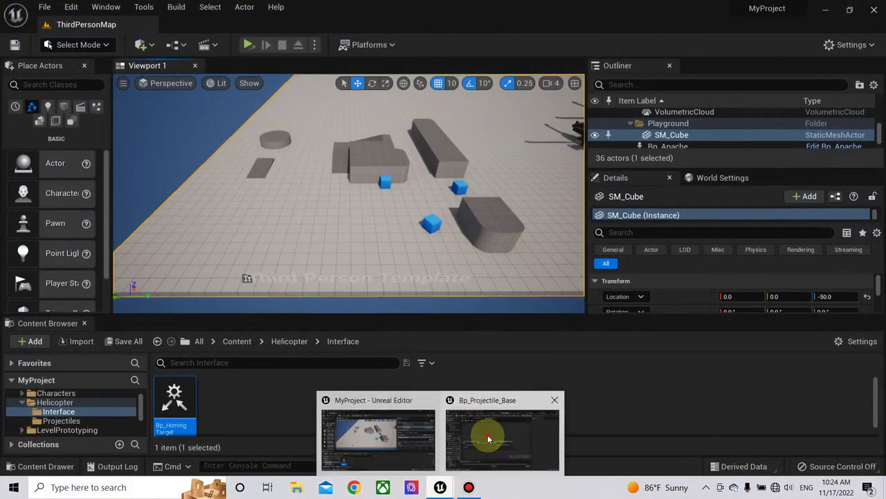
click(490, 405)
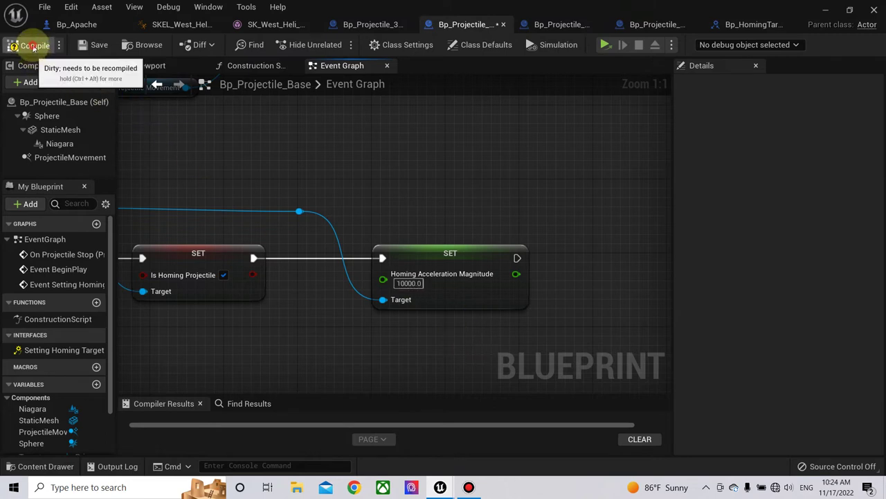
click(543, 26)
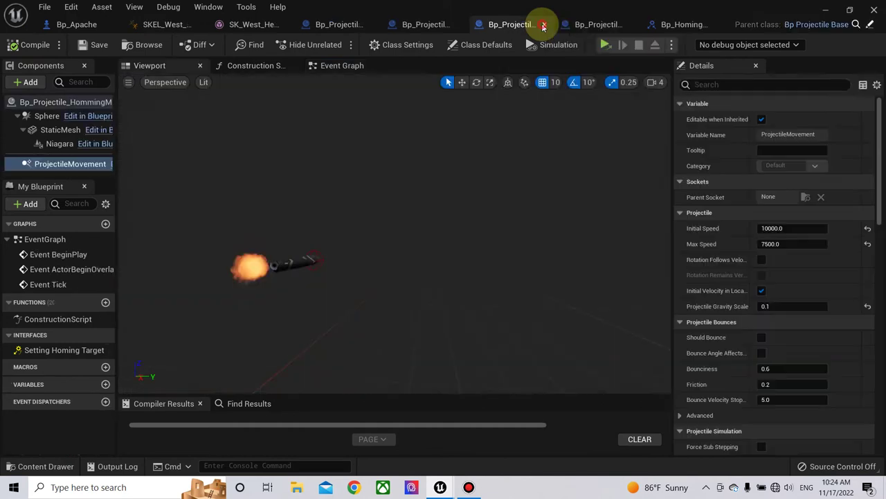
click(796, 227)
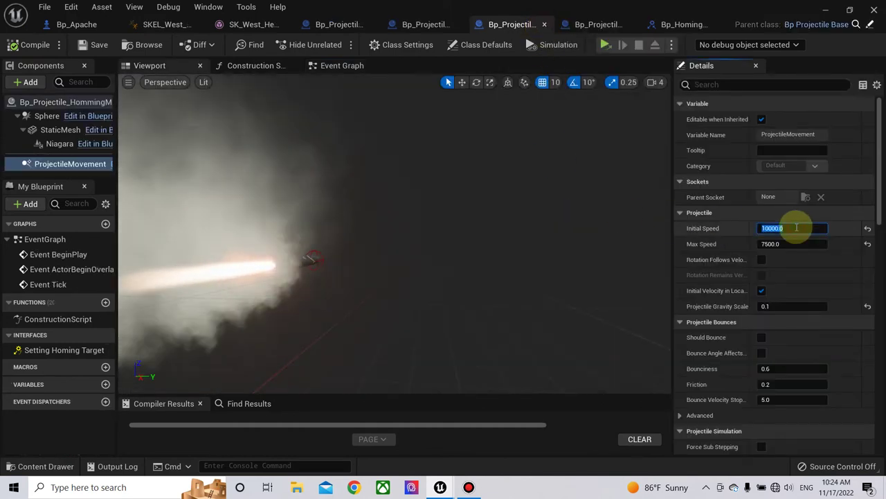
text(15000)
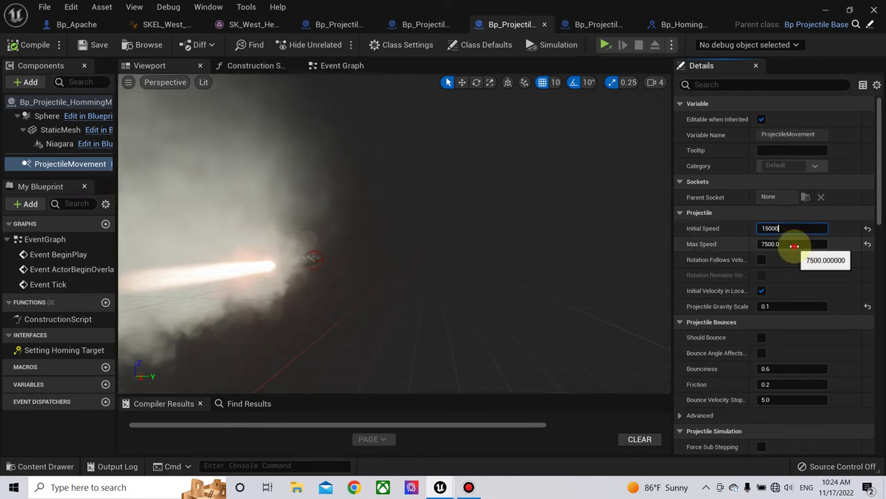
click(795, 244)
text(1)
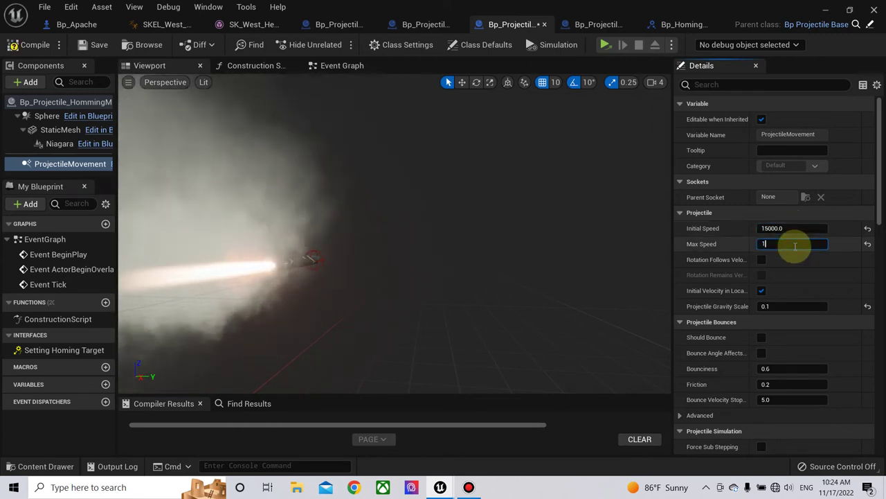
text(1250)
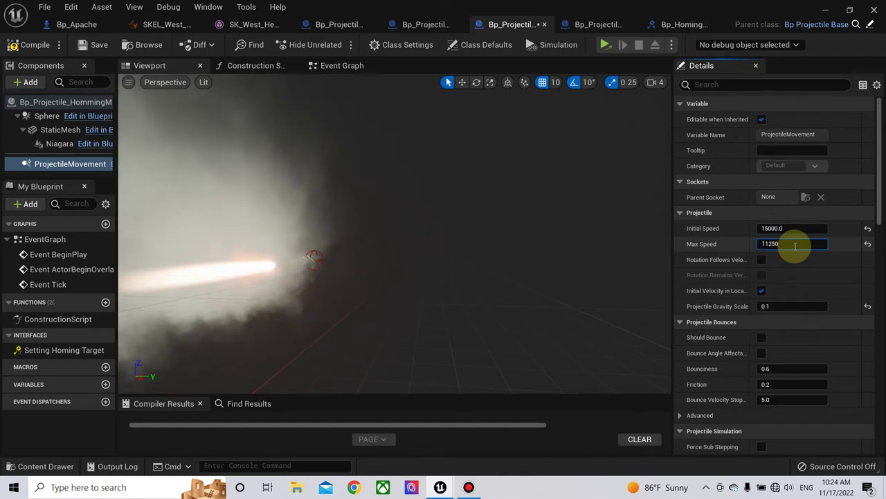
key(ctrl+a)
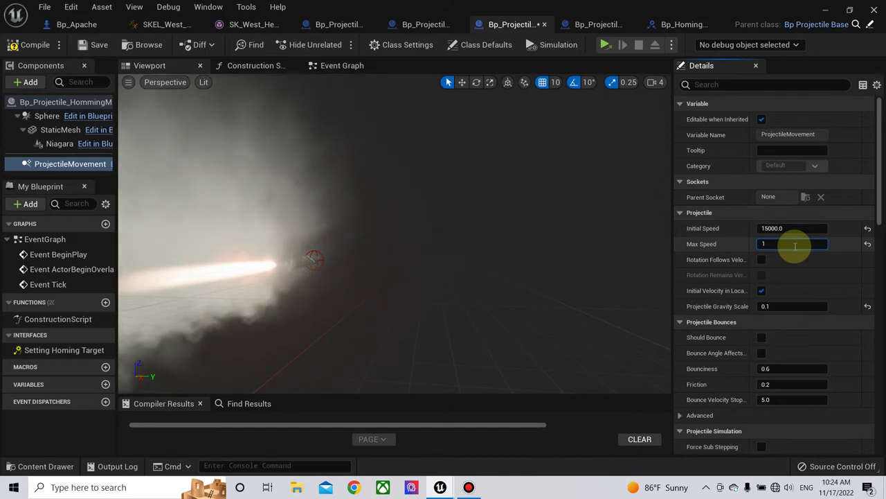
text(12500)
key(Return)
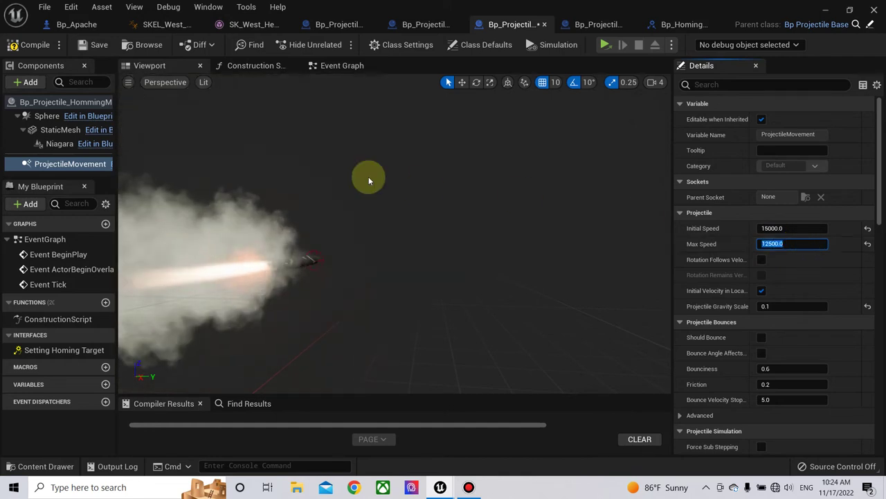
click(27, 45)
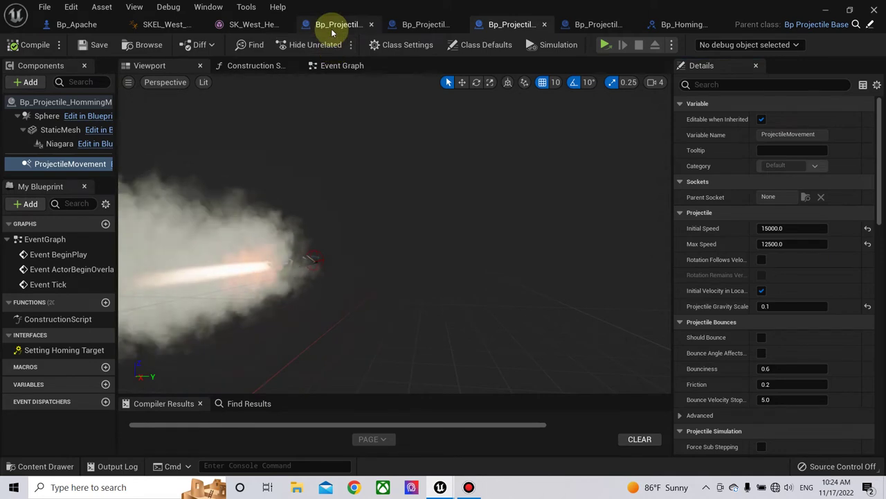
Step: Visit Bp_Projectile_Base, return to the level editor and save all unsaved content
click(333, 27)
click(416, 26)
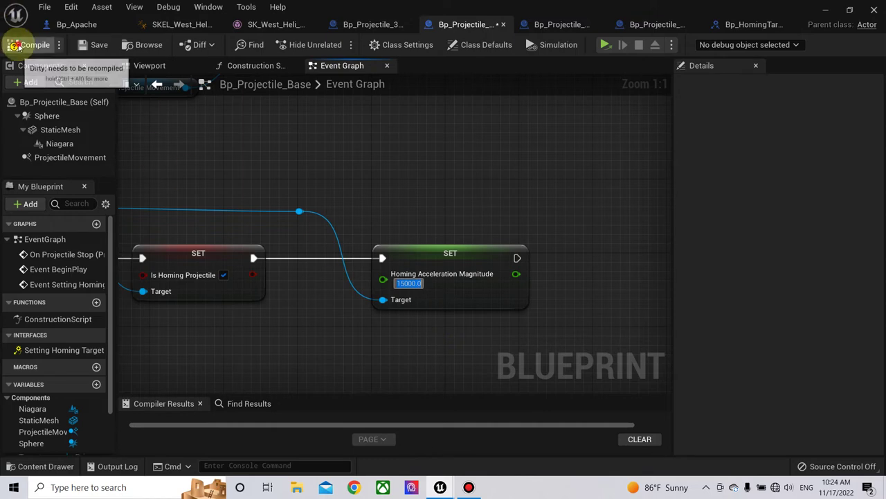
click(824, 10)
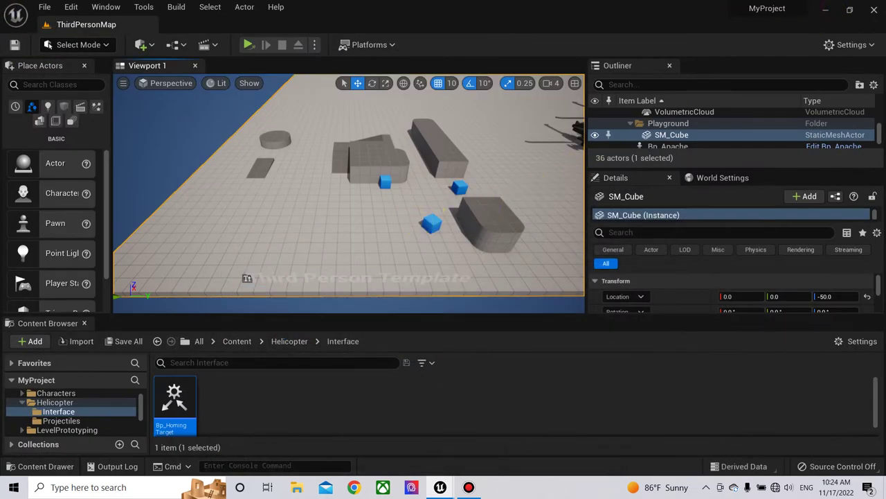
key(ctrl+s)
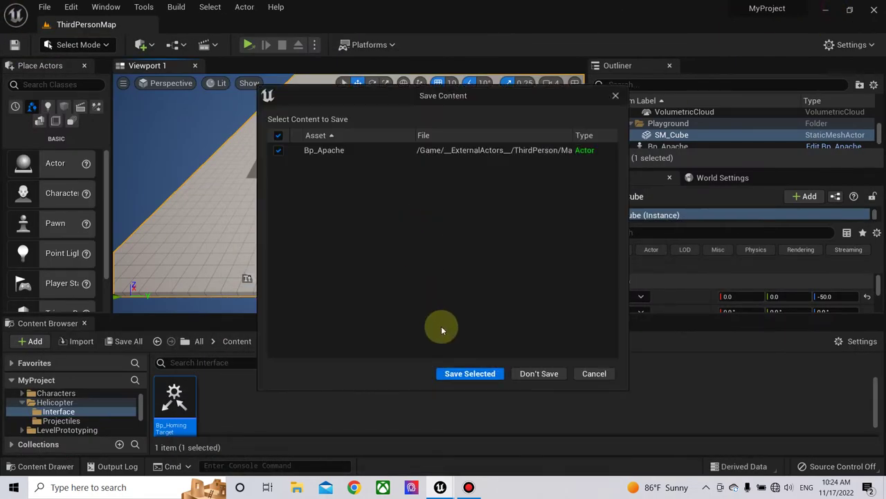
Step: Save Bp_Apache, then lift off, bank right in a test flight and exit play
click(470, 374)
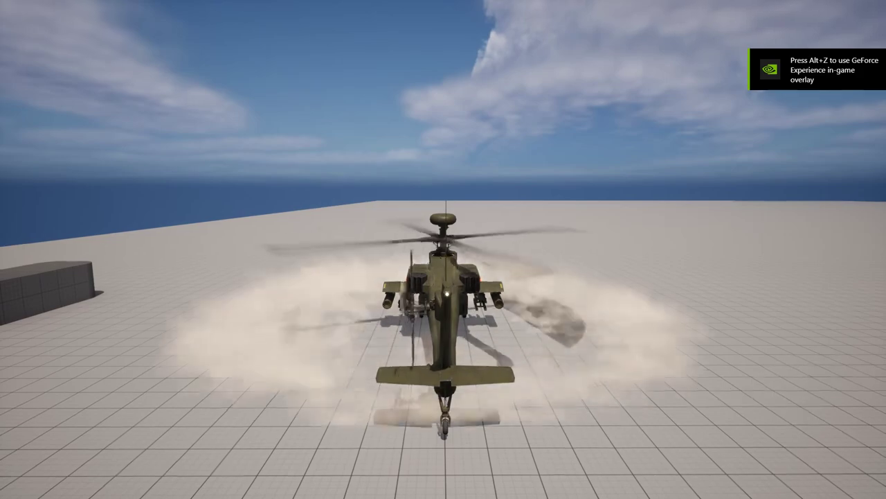
key(space)
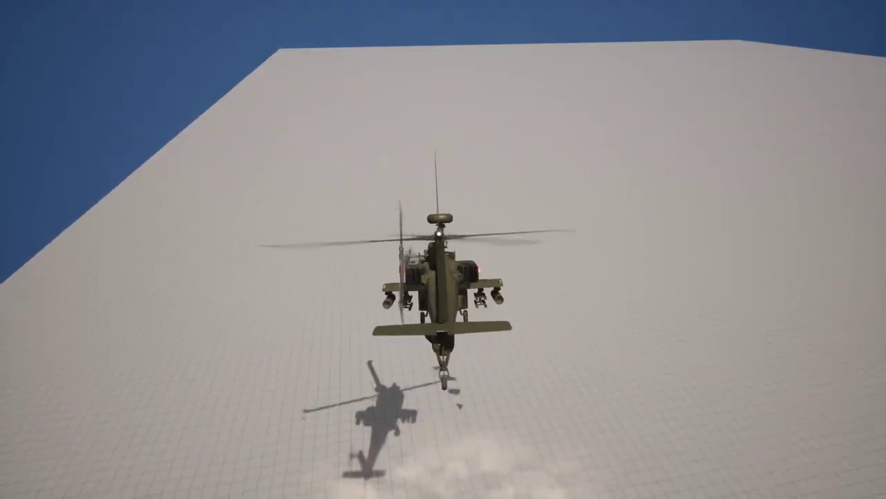
key(d)
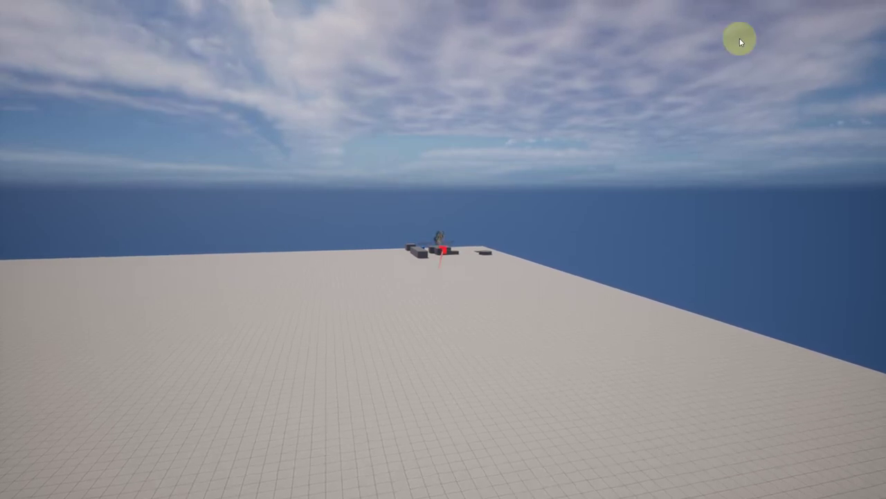
key(Escape)
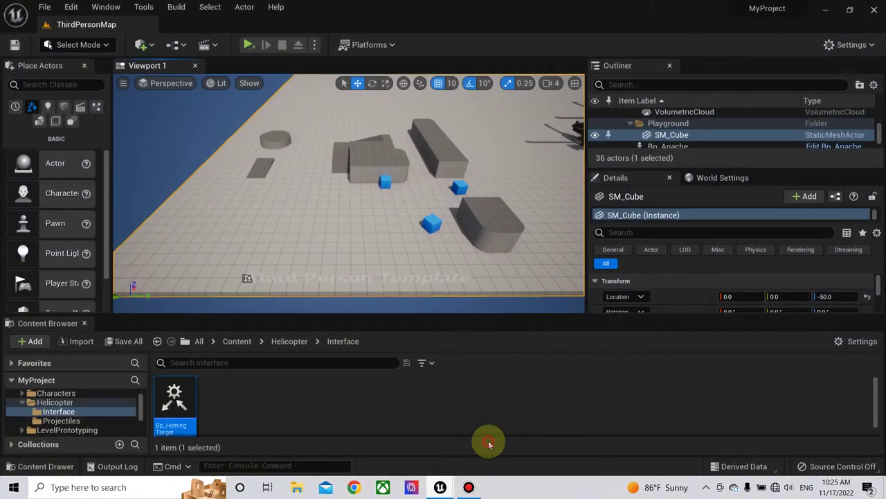
Step: Open Bp_Apache's Event Graph and find the Change Camera Position Branch and socket nodes
click(489, 443)
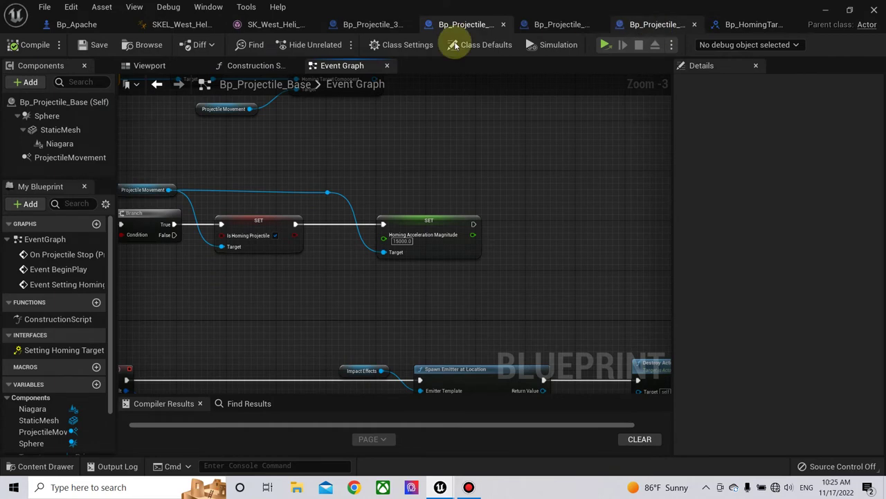
click(77, 24)
scroll(360, 149, down, 4)
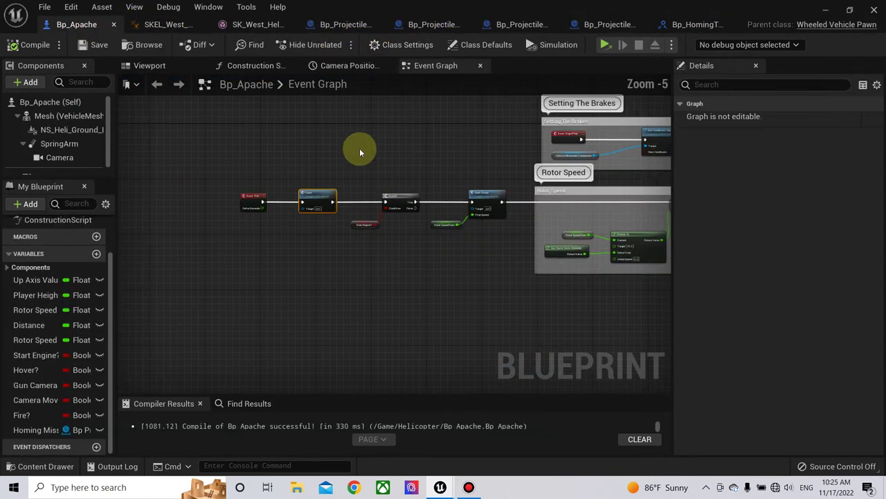
mouse_move(291, 252)
right_down()
mouse_move(278, 247)
mouse_move(250, 155)
right_up()
scroll(377, 262, down, 1)
mouse_move(376, 262)
right_down()
mouse_move(352, 214)
mouse_move(259, 191)
mouse_move(409, 235)
mouse_move(461, 155)
mouse_move(445, 155)
right_up()
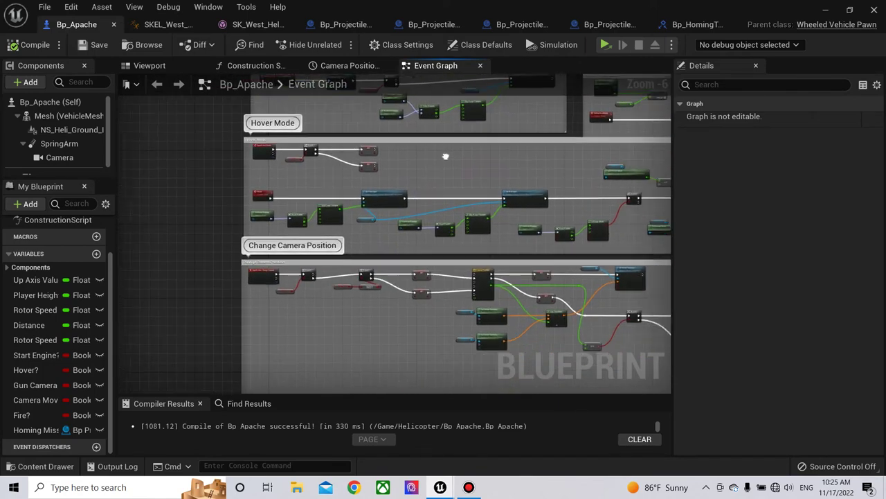
scroll(370, 217, up, 2)
scroll(431, 263, up, 1)
right_drag(431, 263, 516, 145)
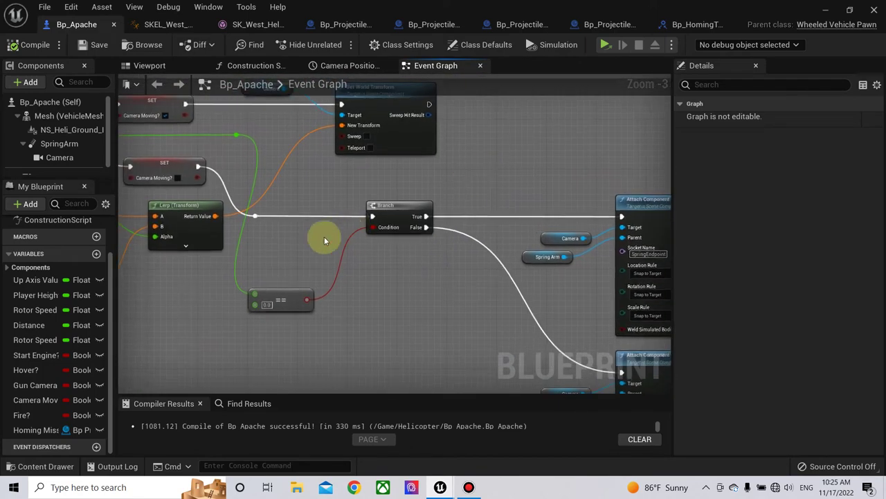
right_drag(324, 236, 489, 229)
right_drag(497, 236, 528, 244)
click(471, 311)
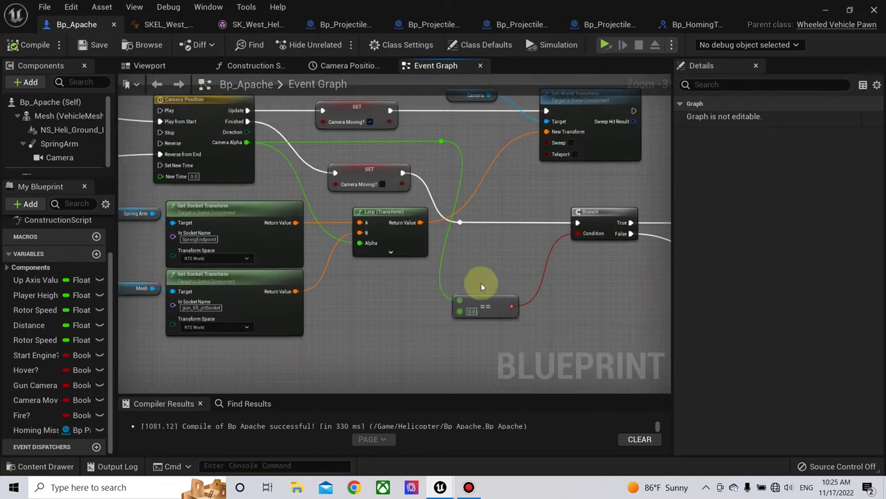
Step: Stretch the Change Camera Position comment box downward around the Attach Component nodes
right_drag(484, 275, 341, 245)
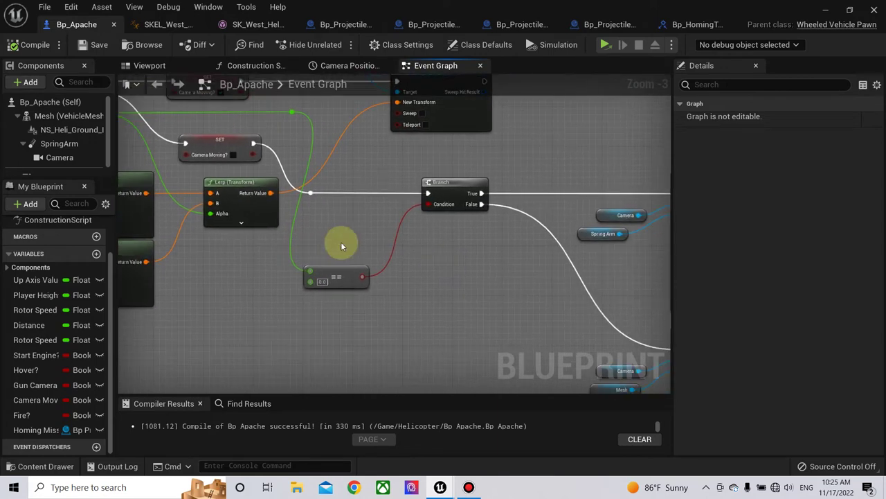
scroll(358, 281, down, 2)
right_drag(358, 281, 293, 253)
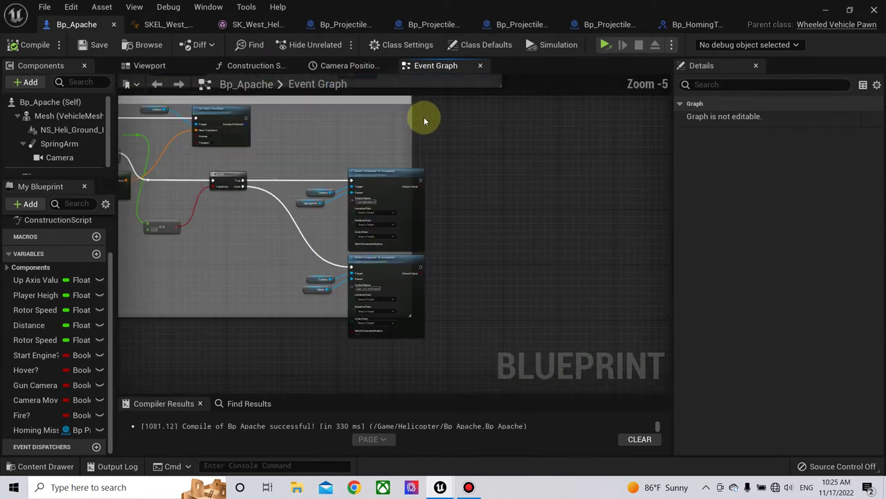
right_drag(229, 257, 385, 239)
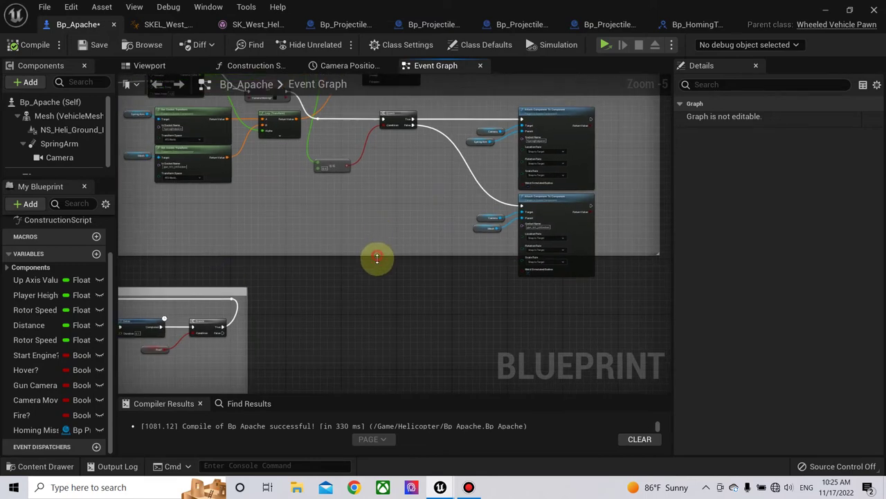
drag(377, 257, 375, 276)
scroll(358, 278, up, 2)
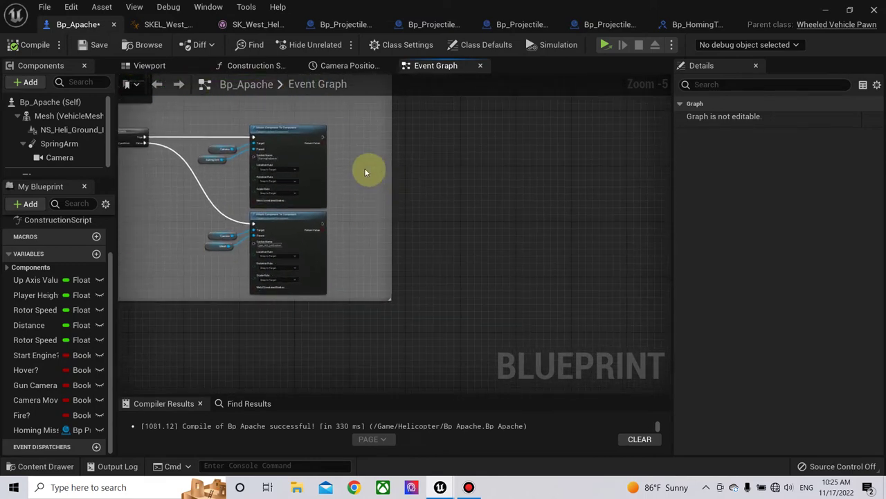
right_drag(366, 173, 361, 159)
Step: Add a Camera reference with a Set Field Of View node after the first attach step
drag(60, 157, 260, 174)
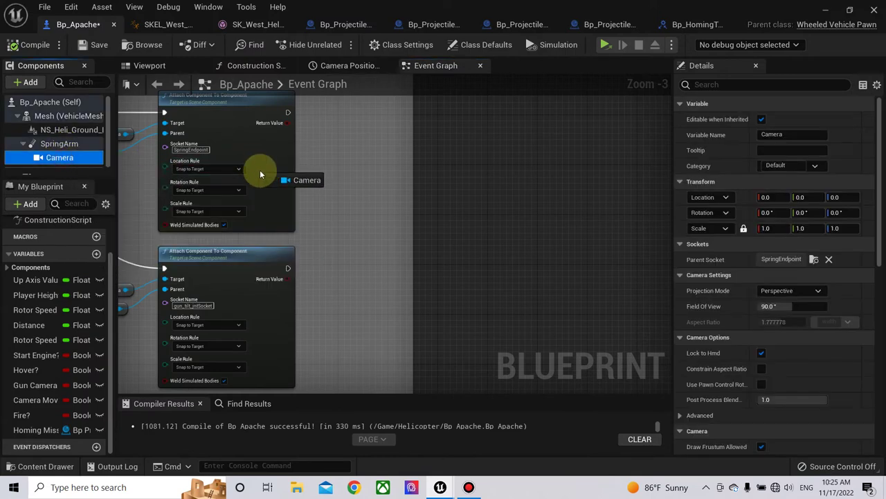
drag(308, 202, 325, 207)
right_drag(358, 209, 318, 280)
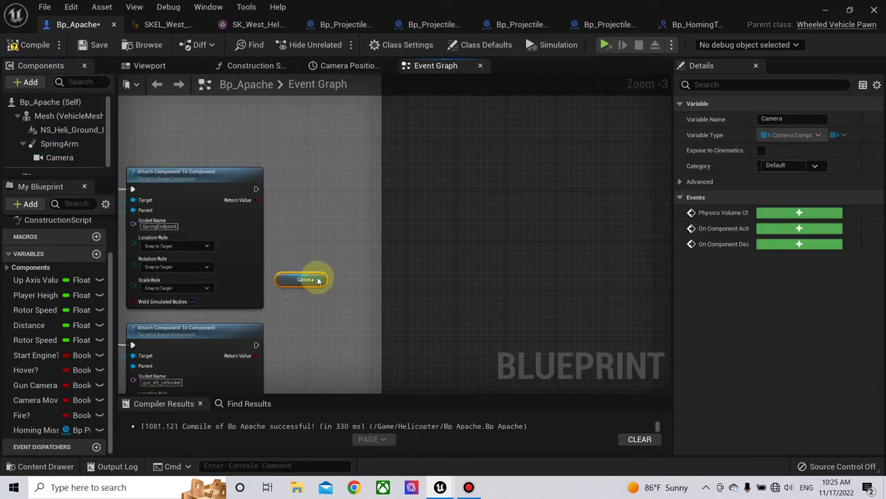
drag(341, 196, 341, 196)
text(feil)
key(BackSpace)
key(BackSpace)
key(BackSpace)
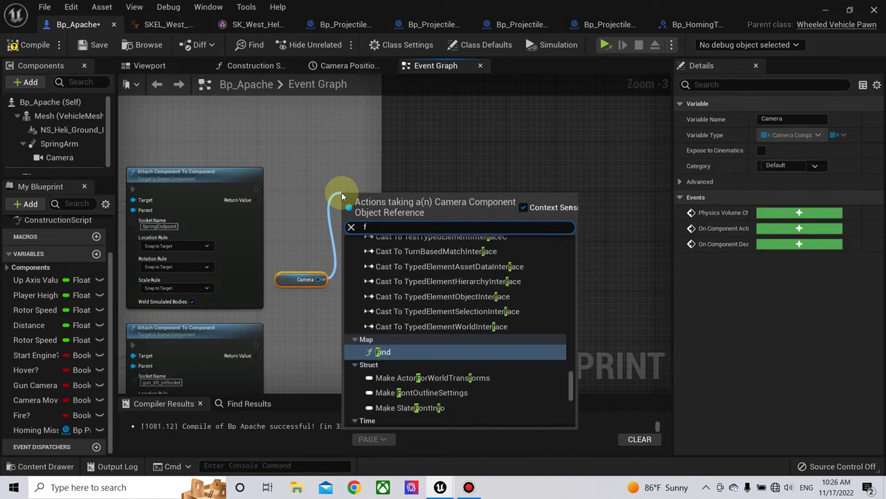
text(ie)
click(414, 278)
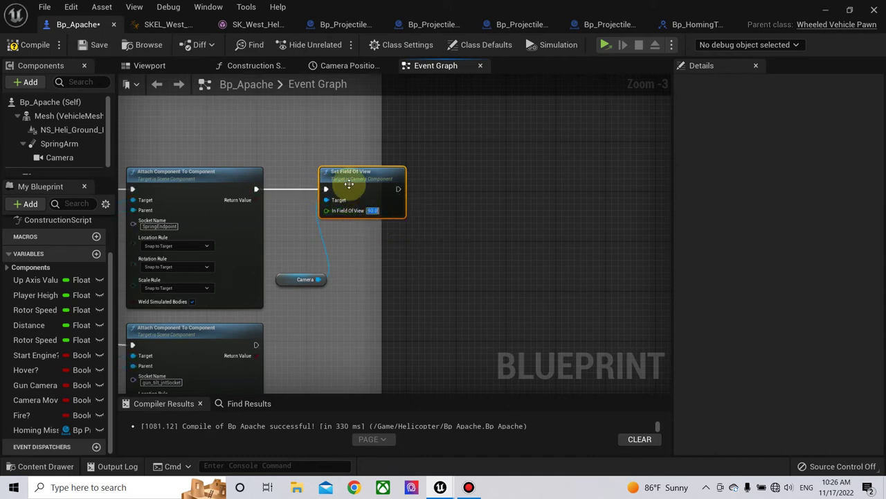
Step: Duplicate Set Field Of View, wire it after the second attach step with Camera as target
key(ctrl+c)
key(ctrl+v)
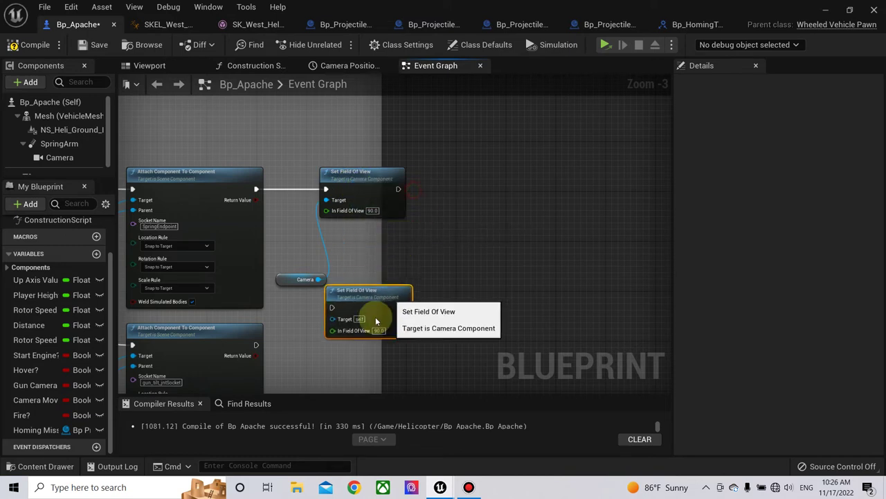
drag(396, 301, 364, 331)
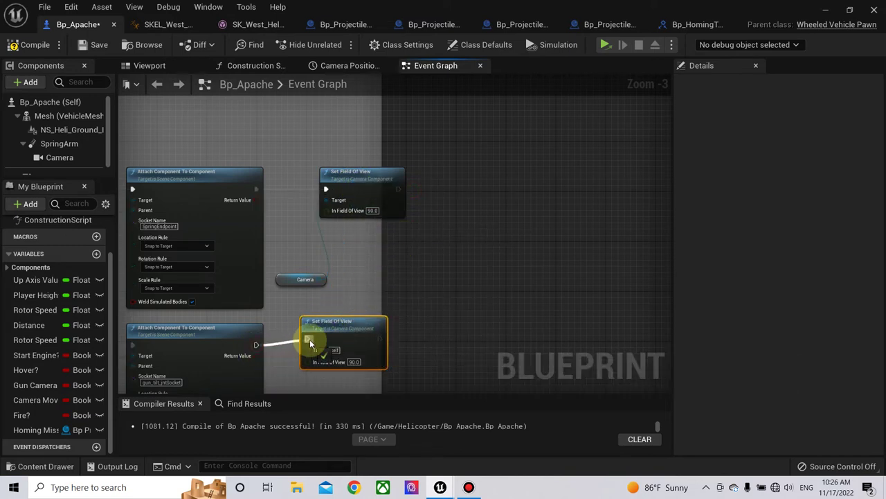
drag(309, 343, 338, 340)
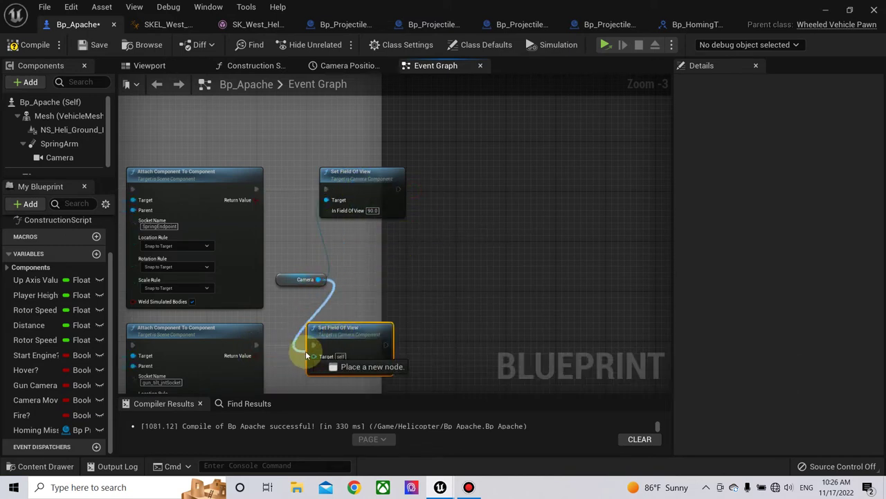
right_drag(315, 357, 299, 259)
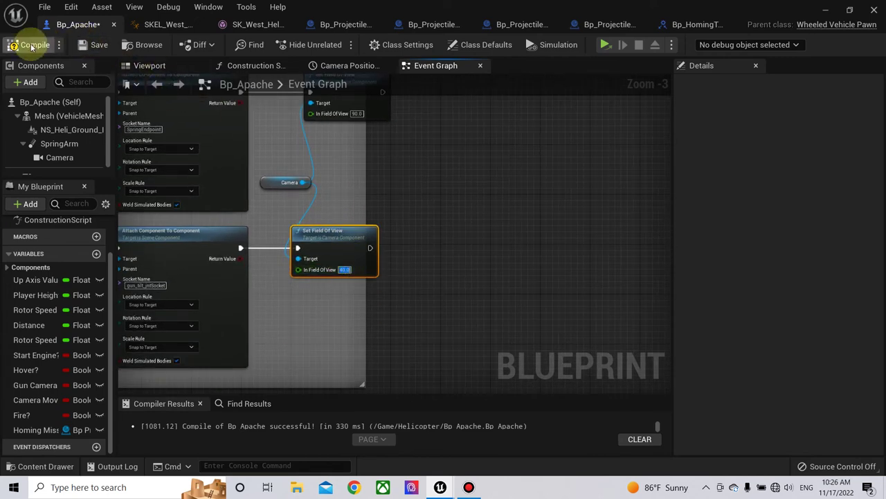
click(823, 11)
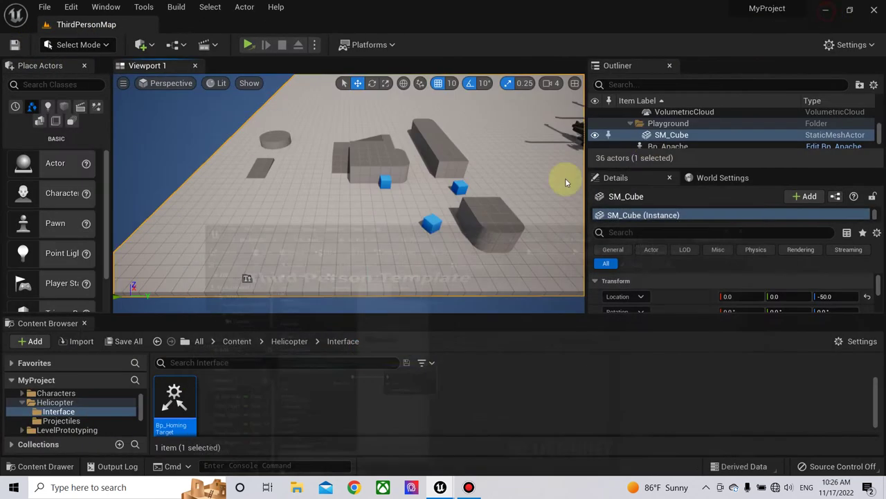
Step: Save Bp_Apache, then lift the helicopter off and bank it left while climbing
key(ctrl+s)
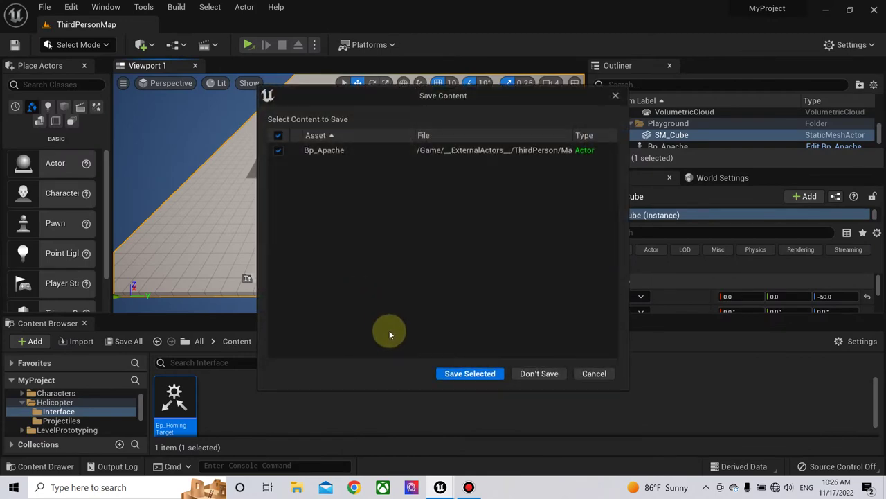
click(461, 374)
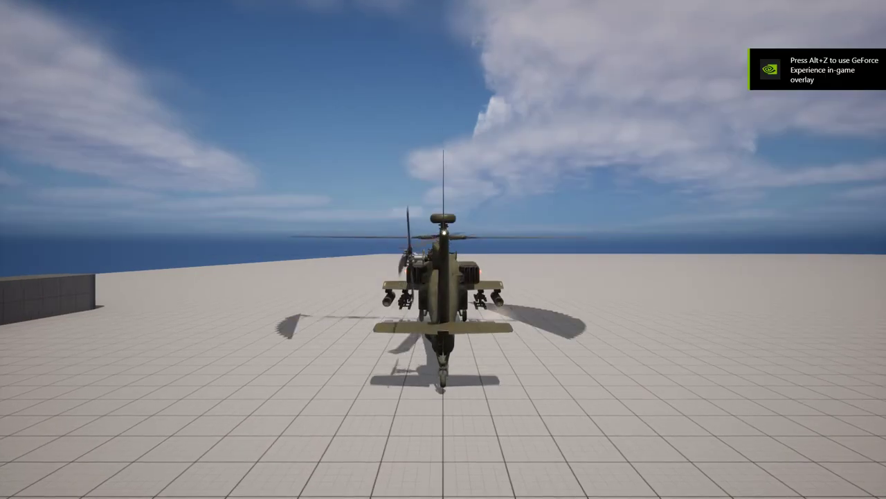
key(w)
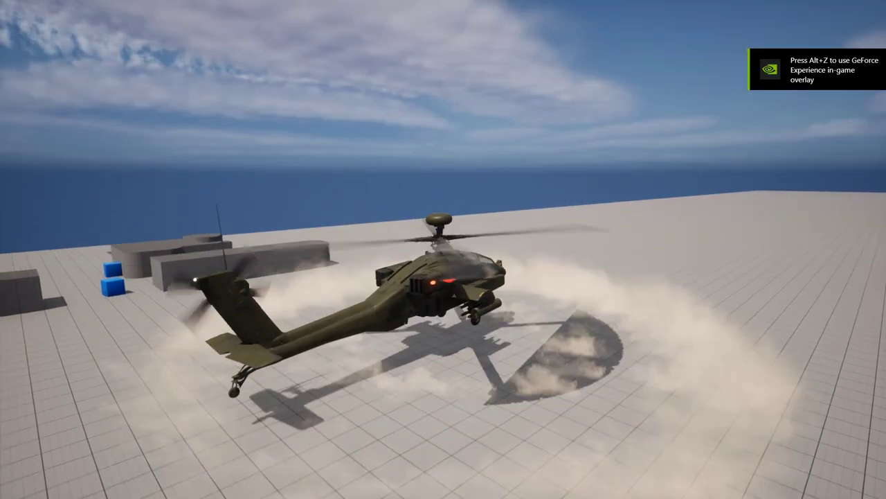
key(a)
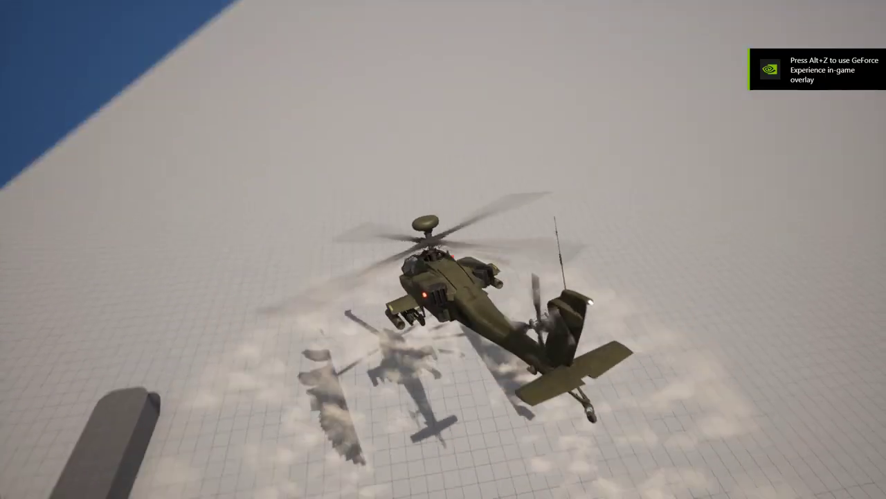
Step: Fly the helicopter through left and right turns and a dive, then enter gunner view
key(d)
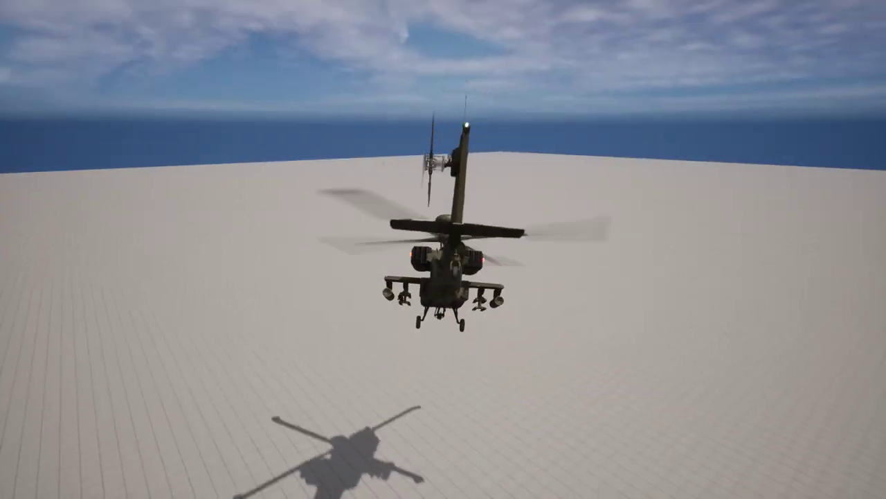
key(a)
key(d)
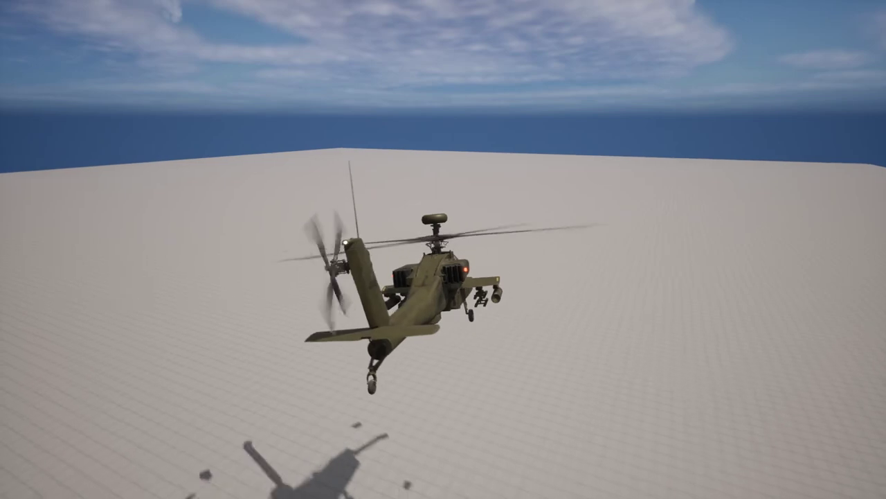
key(a)
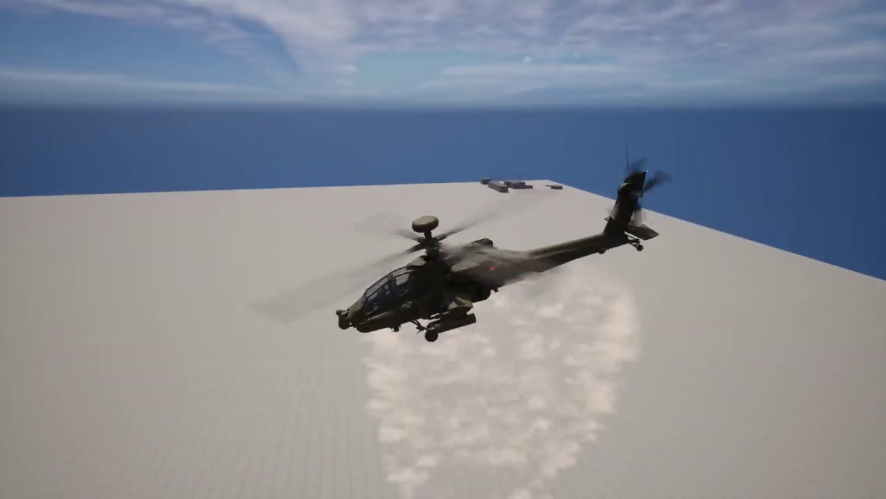
key(d)
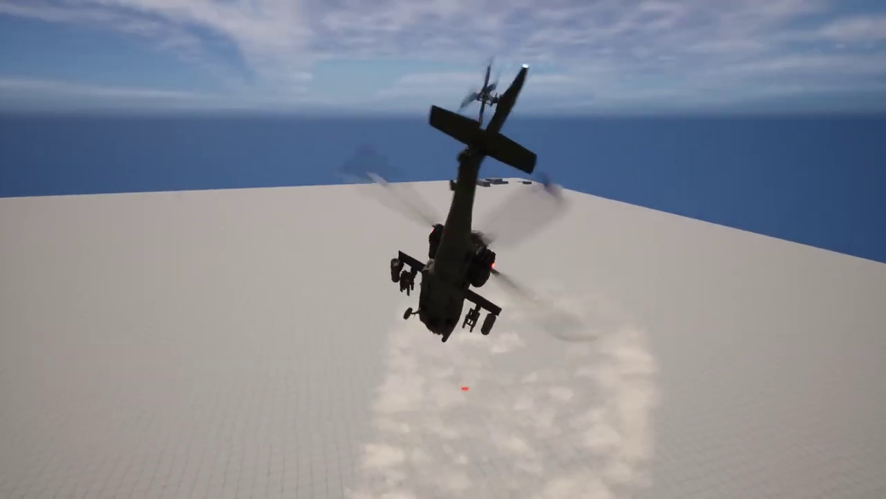
key(s)
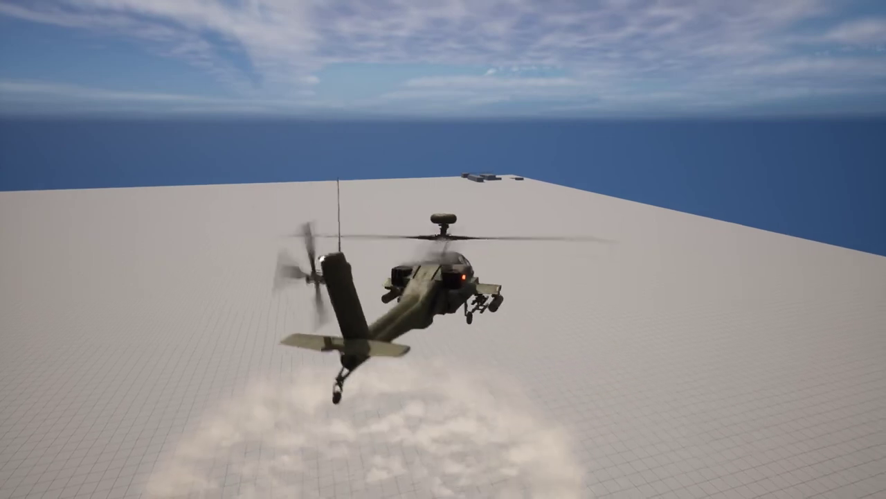
key(c)
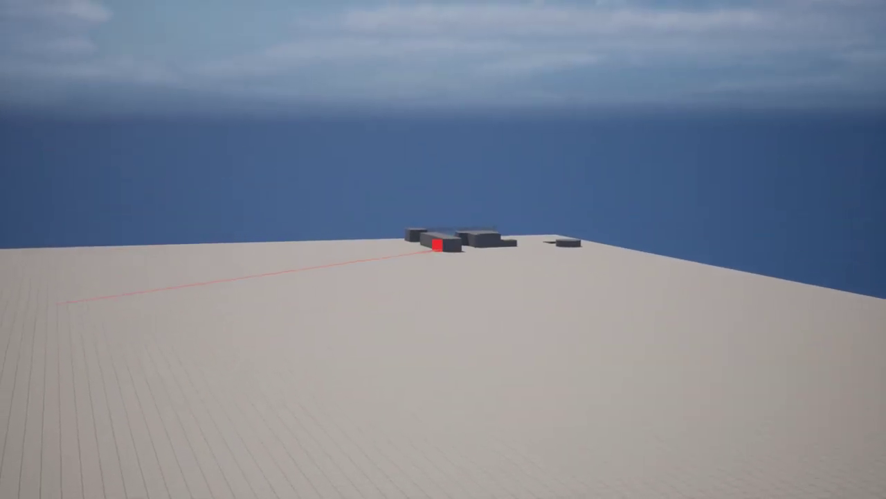
Step: Fire eight homing missiles in a row at the red laser-marked target blocks
key(space)
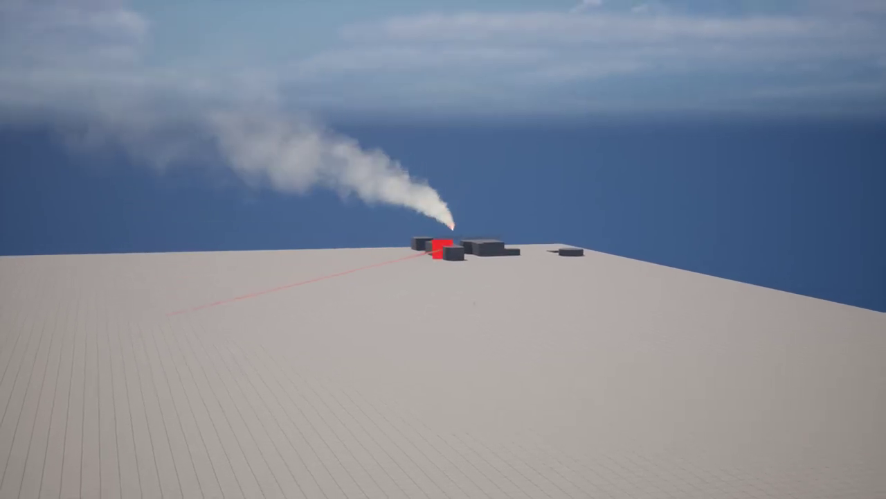
key(space)
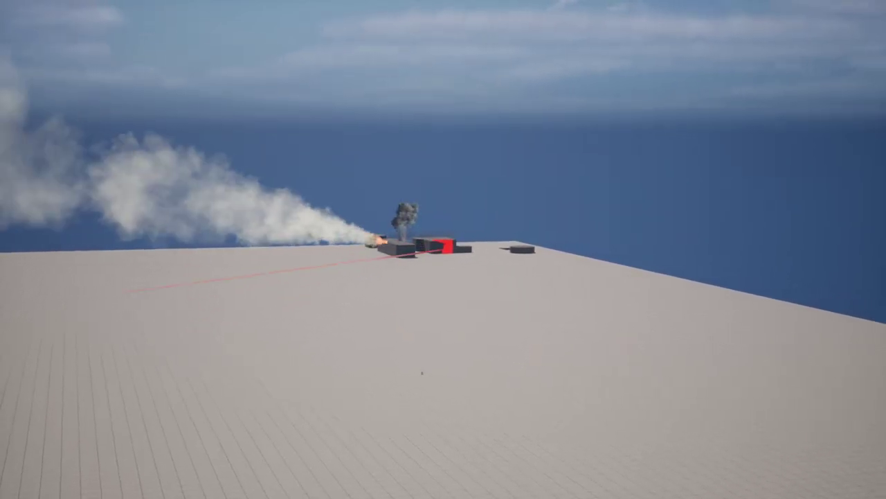
key(space)
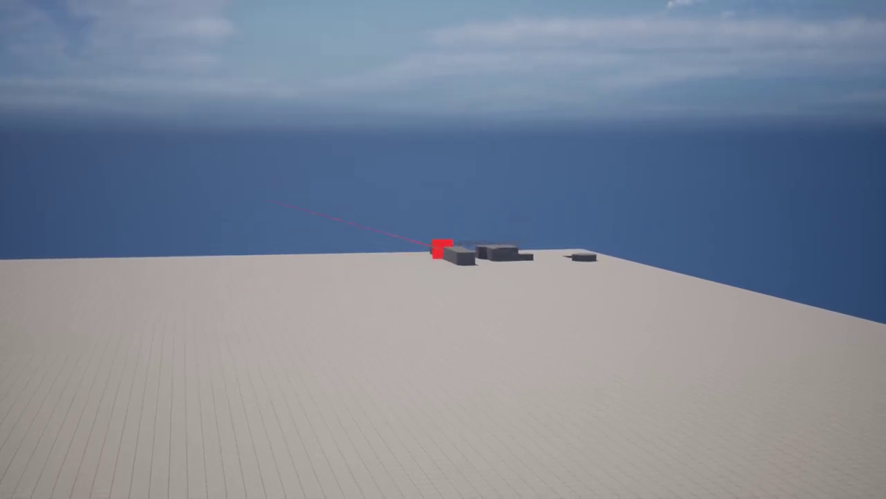
key(space)
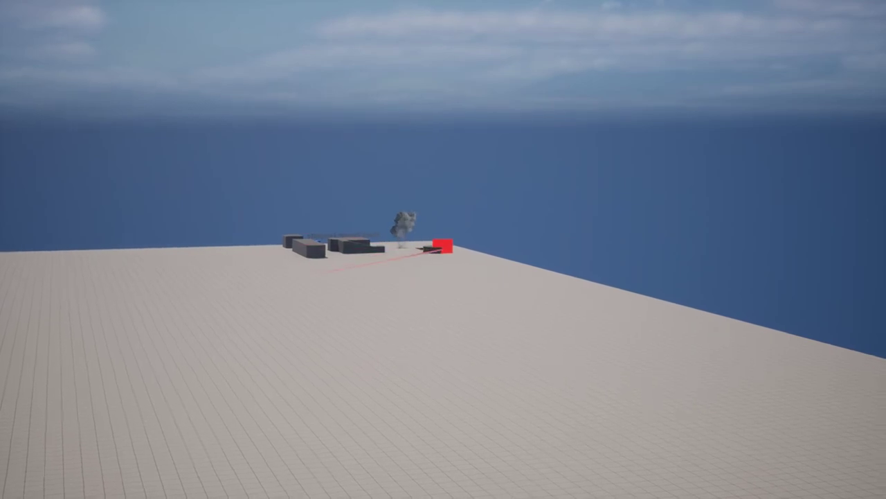
key(space)
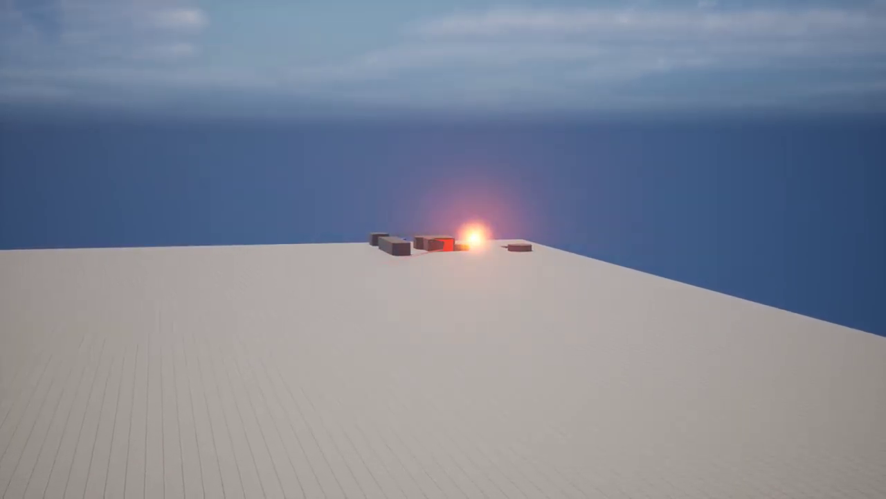
key(space)
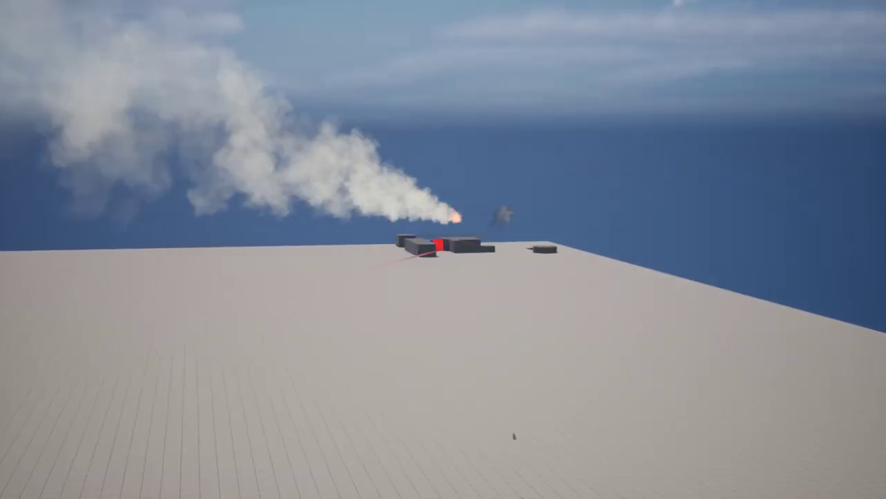
key(space)
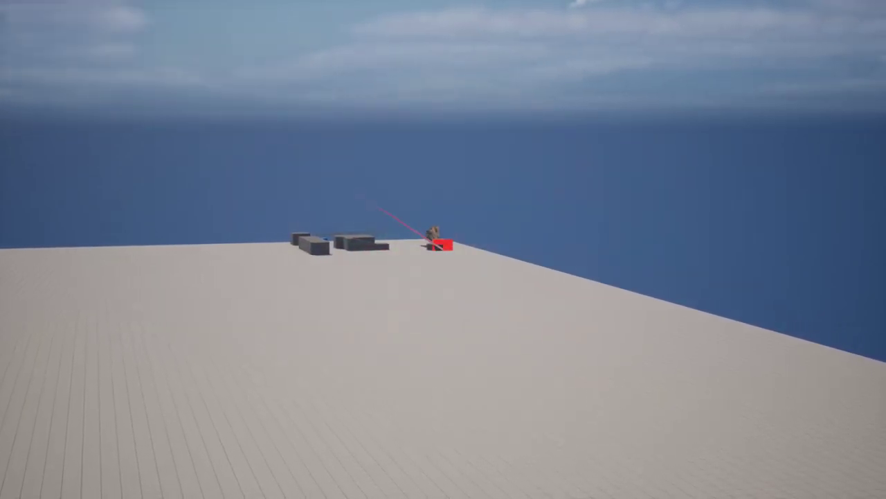
key(space)
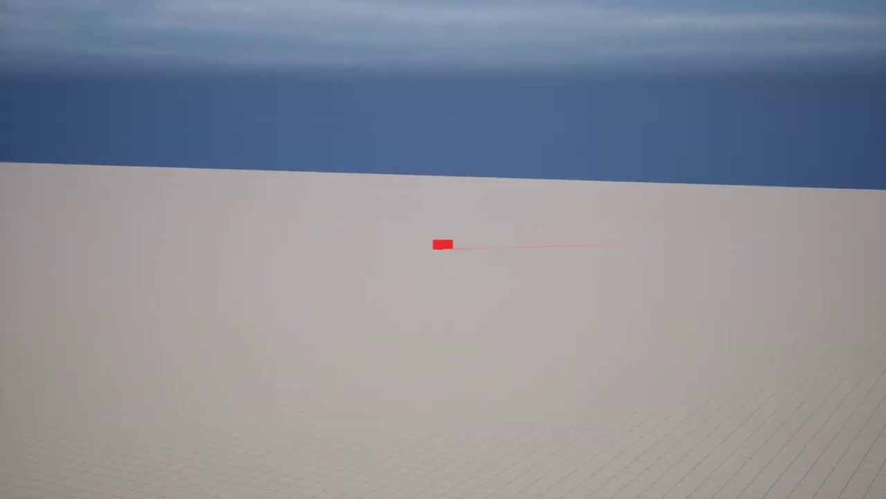
Step: Stop play and place a Cube from Shapes above the floor at 5830, 8890, 340
key(Escape)
mouse_move(362, 184)
right_down()
mouse_move(401, 170)
mouse_move(395, 174)
right_up()
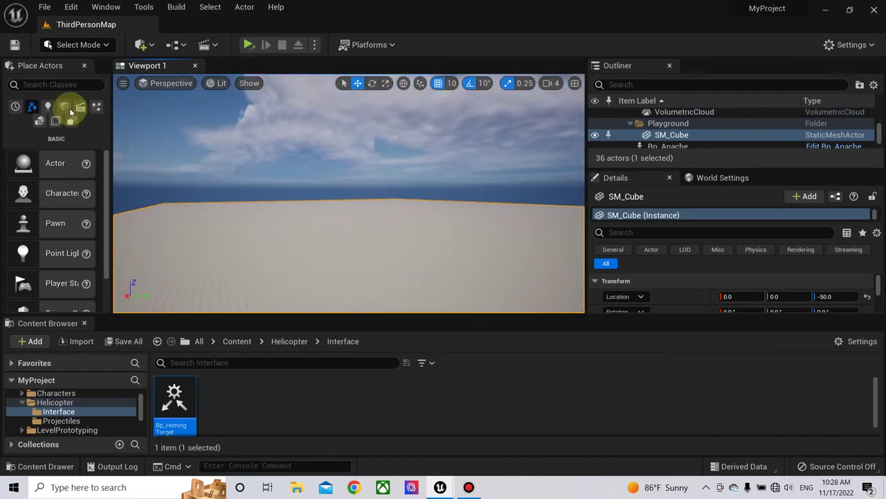
click(64, 107)
drag(22, 166, 363, 200)
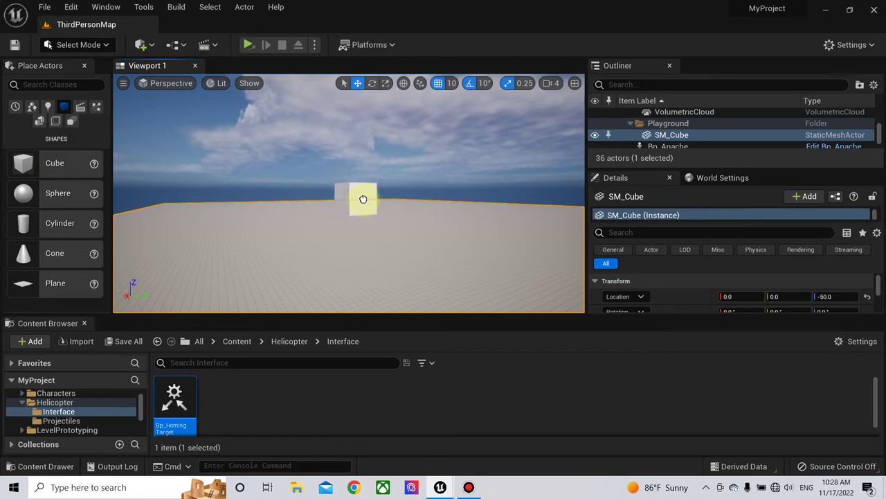
drag(360, 241, 361, 241)
mouse_move(361, 241)
right_down()
mouse_move(347, 225)
mouse_move(356, 249)
right_up()
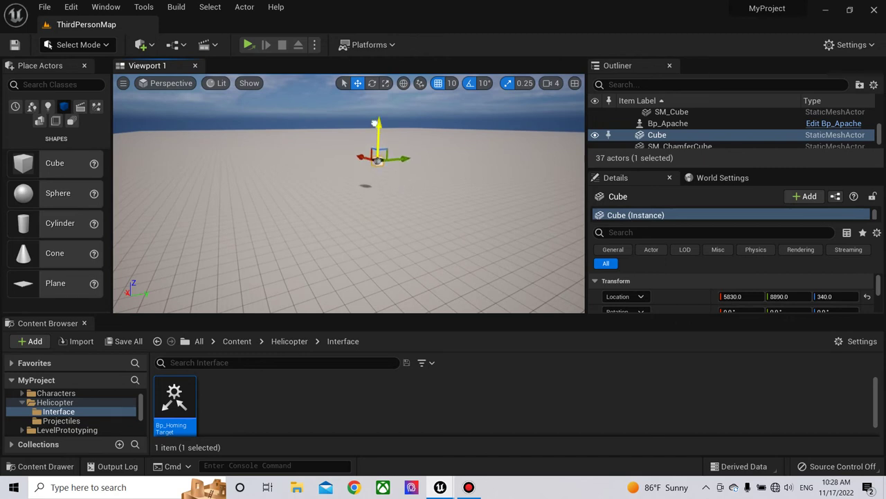
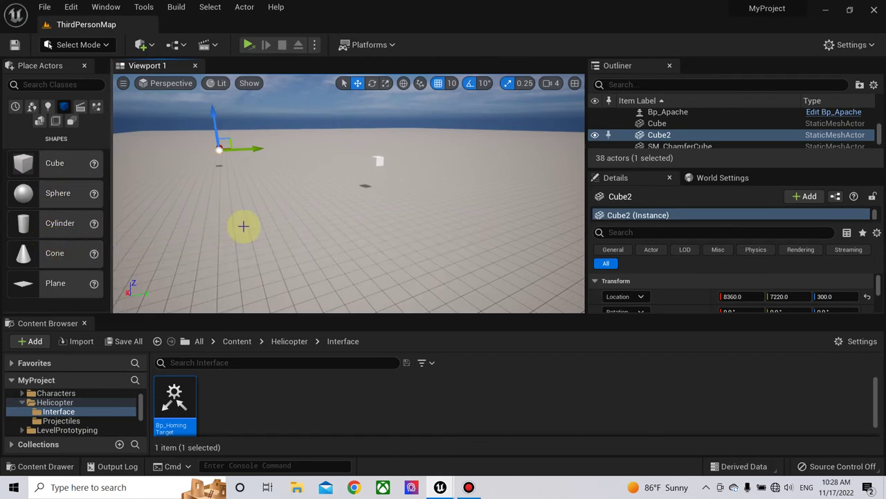
Step: Add a third Cube actor to the level and save the three cubes with Save Selected
drag(40, 161, 421, 194)
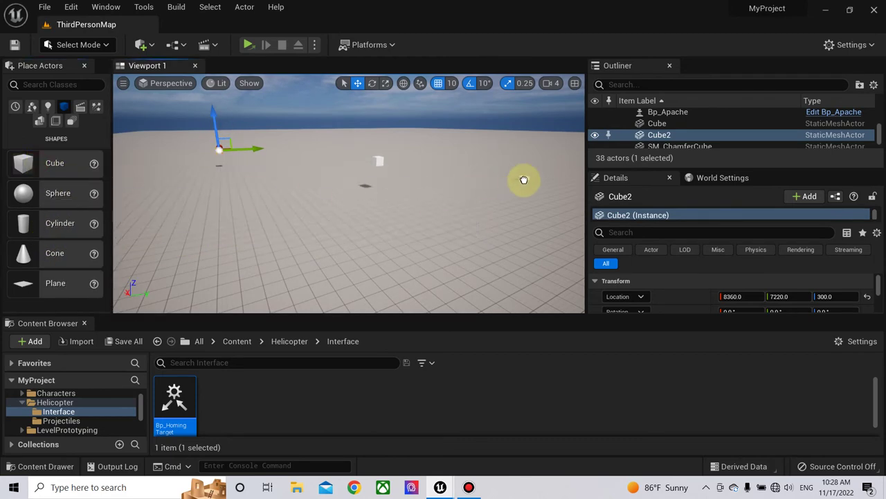
click(453, 201)
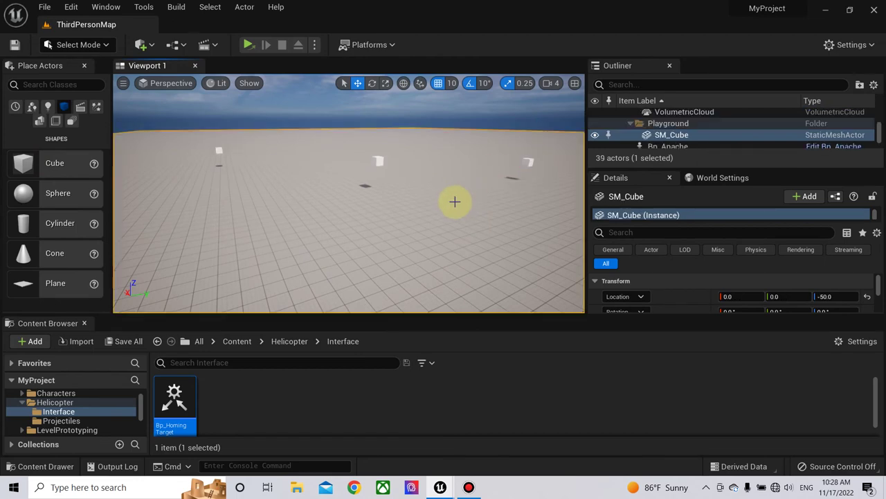
key(ctrl+s)
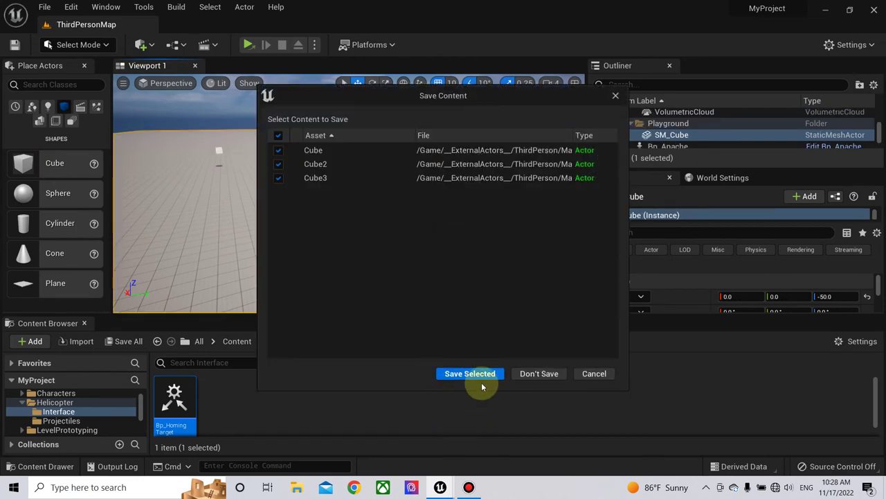
click(483, 376)
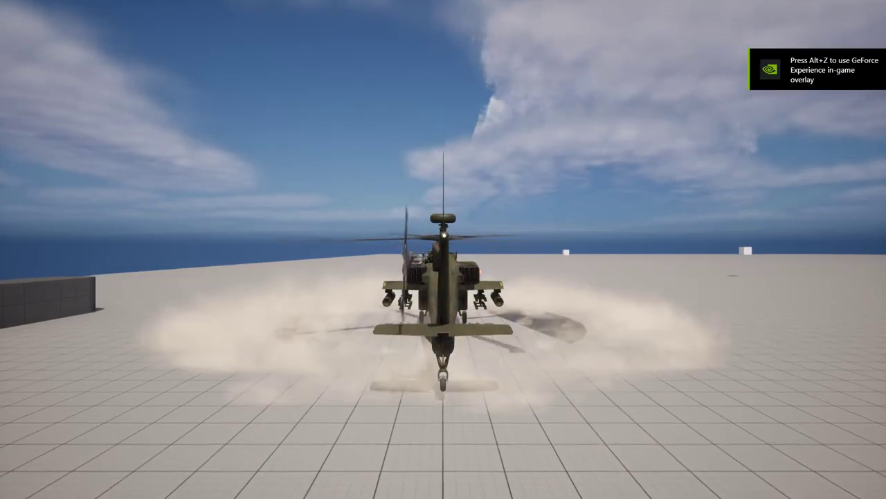
key(space)
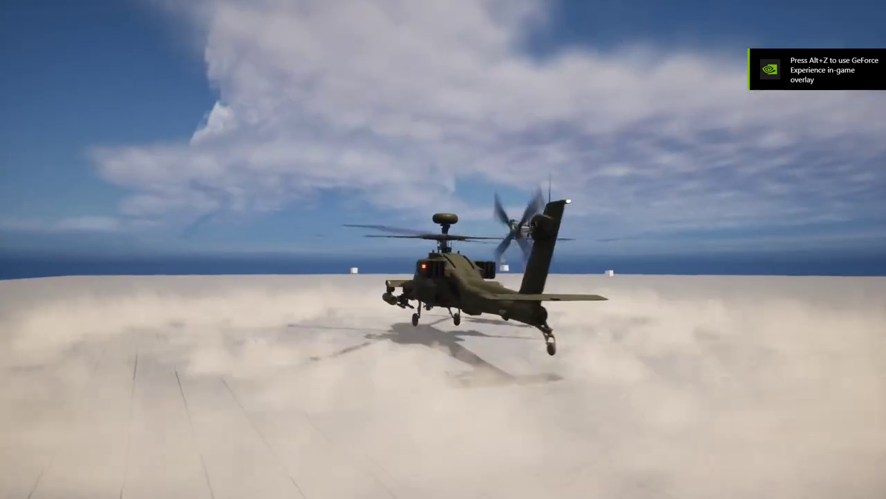
key(w)
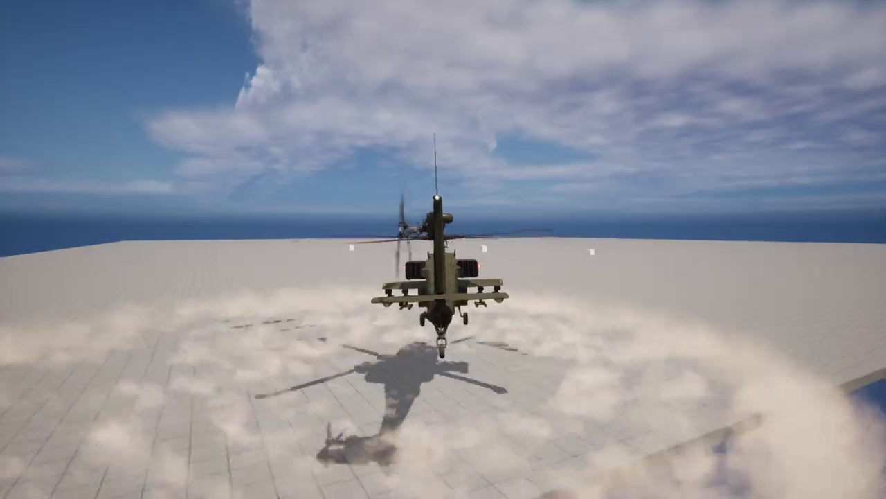
key(v)
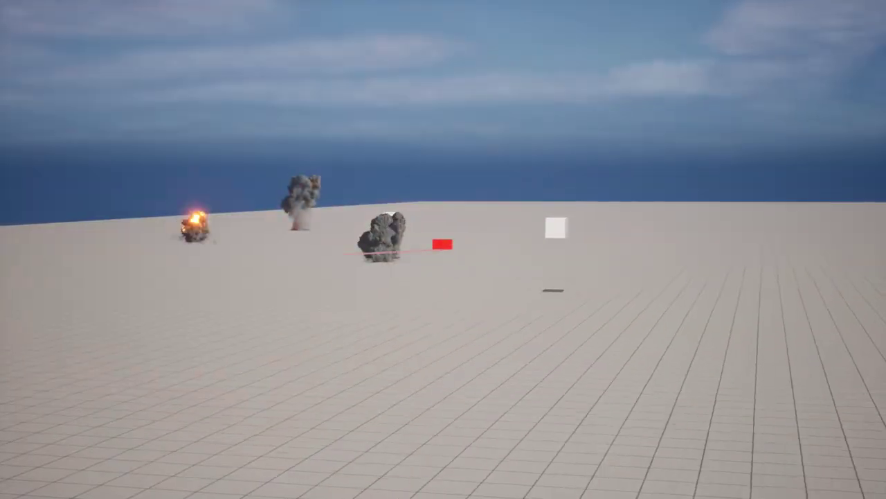
key(Escape)
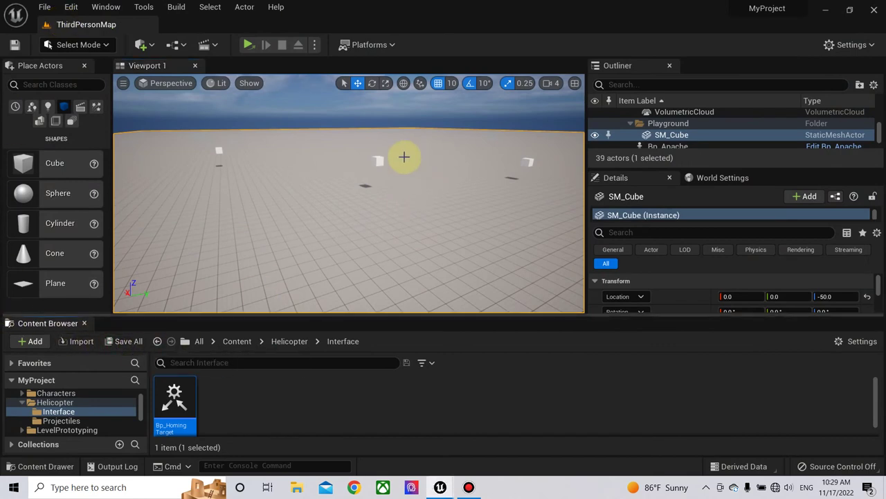
Step: Select the middle and left cube targets together for editing
click(379, 160)
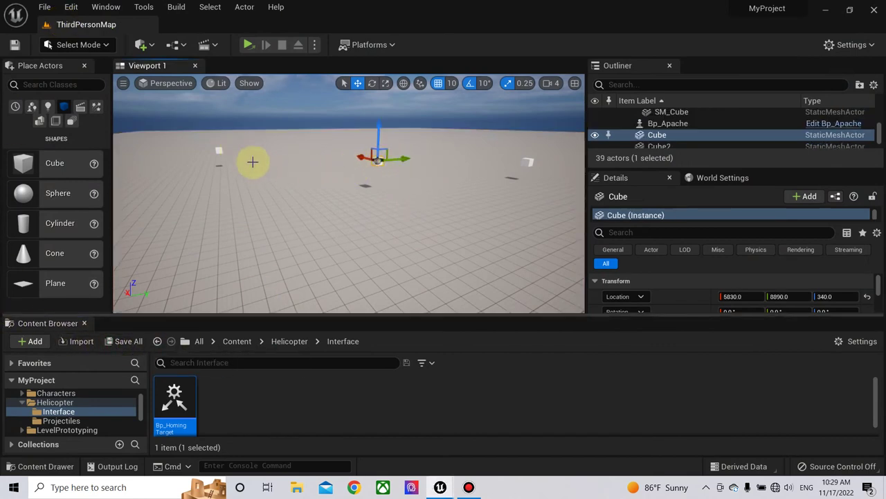
ctrl+click(217, 150)
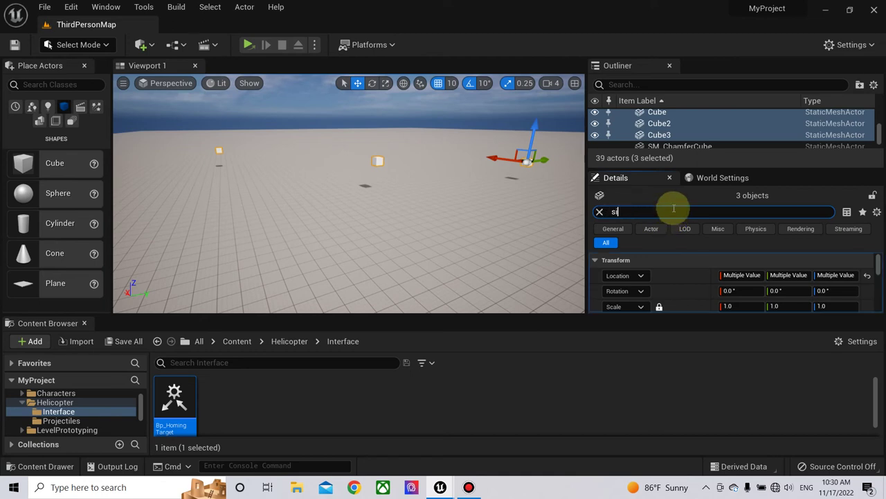
Step: Enable Simulate Physics on the three cubes and set their Scale to 5.0 on every axis
text(m)
click(723, 276)
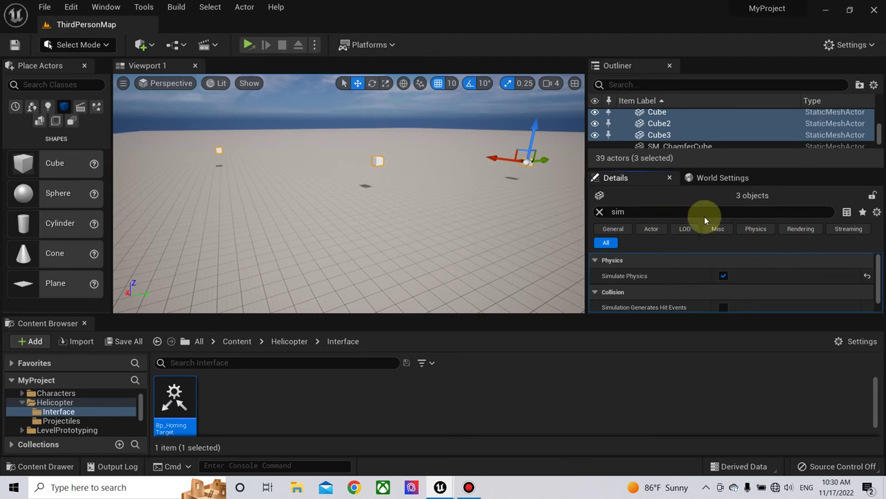
click(599, 212)
scroll(681, 271, down, 1)
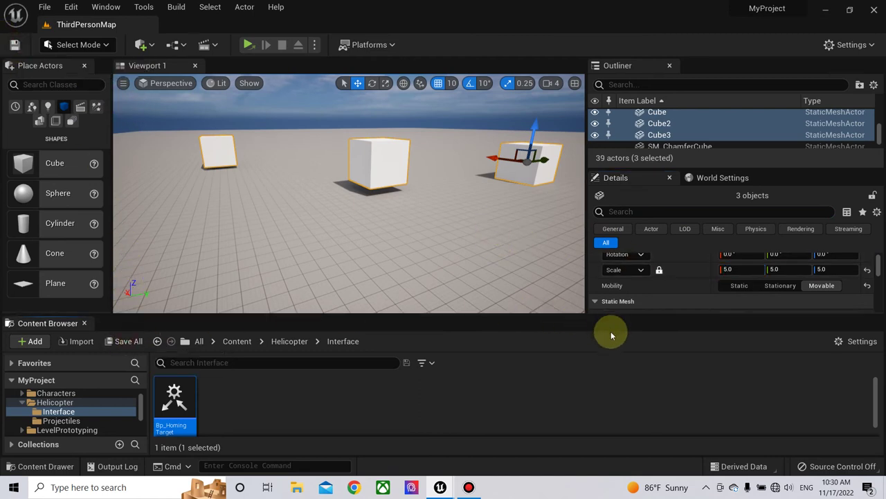
click(418, 257)
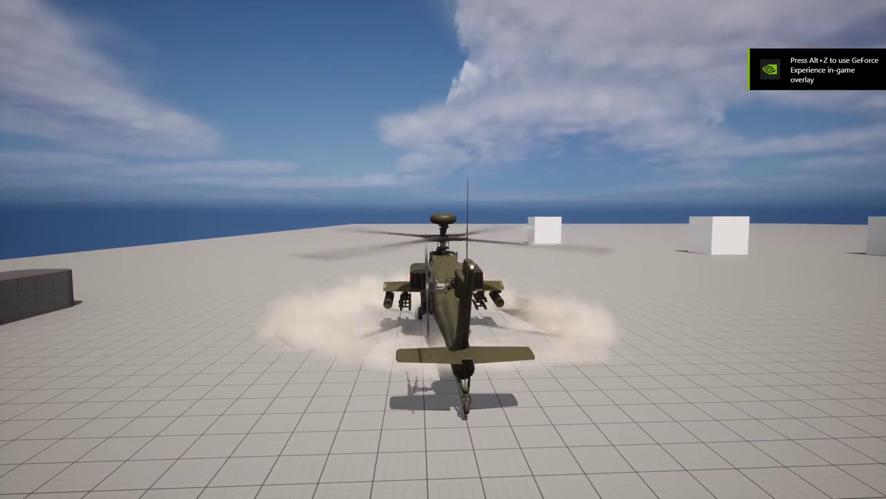
Step: Lift the helicopter off, target a cube to fire homing missiles, then exit play
key(a)
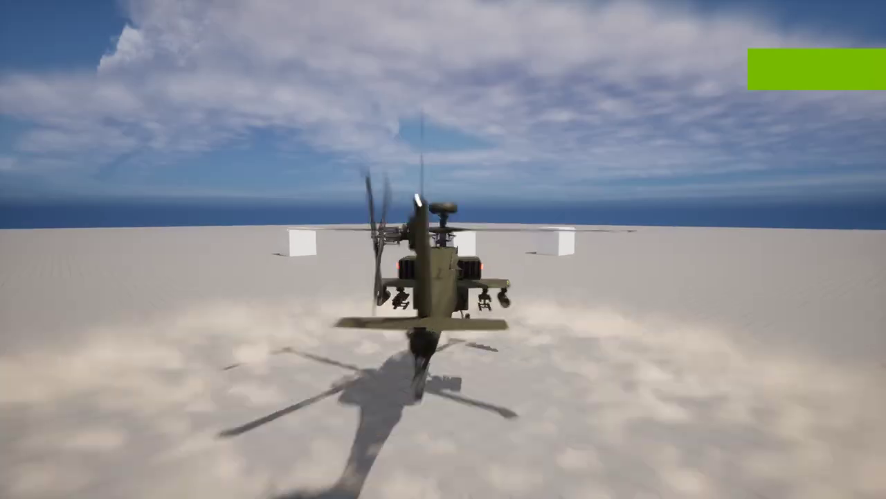
key(c)
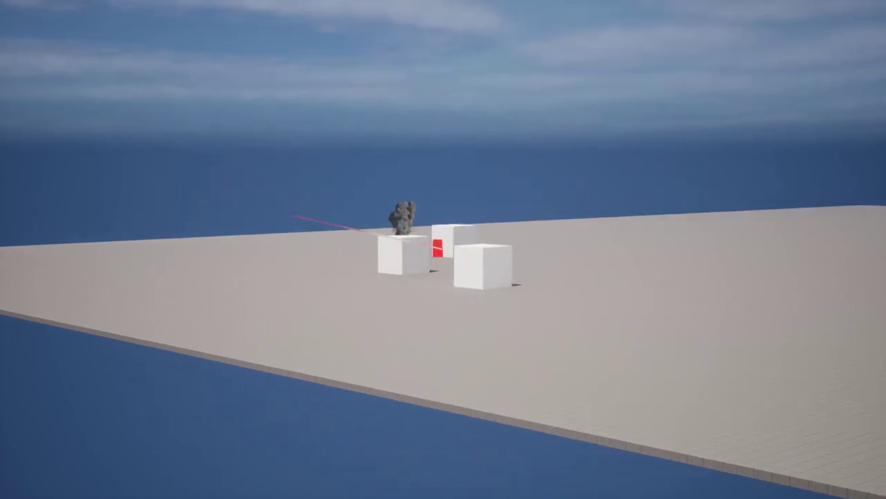
key(Escape)
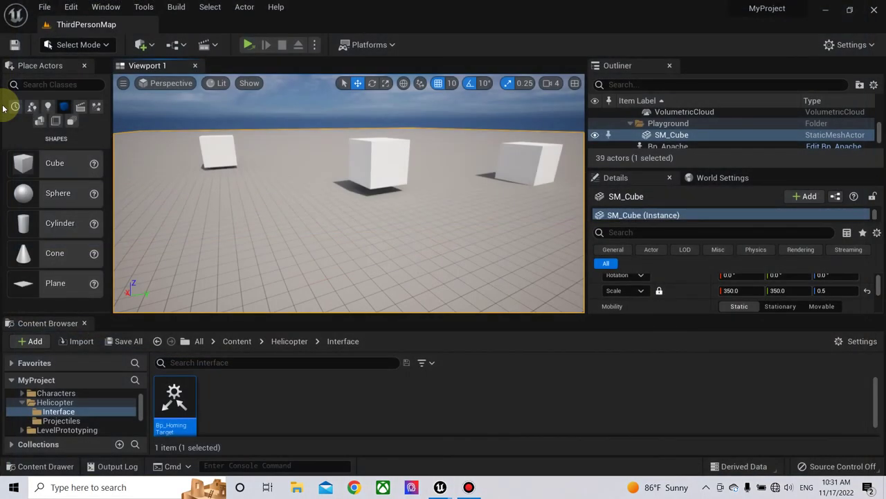